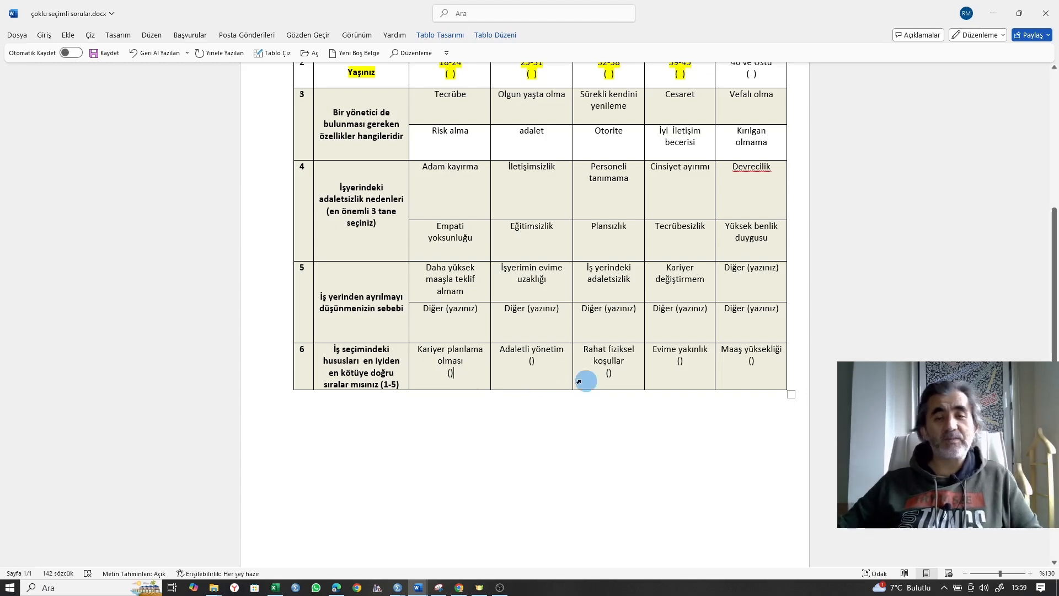
pyautogui.click(359, 296)
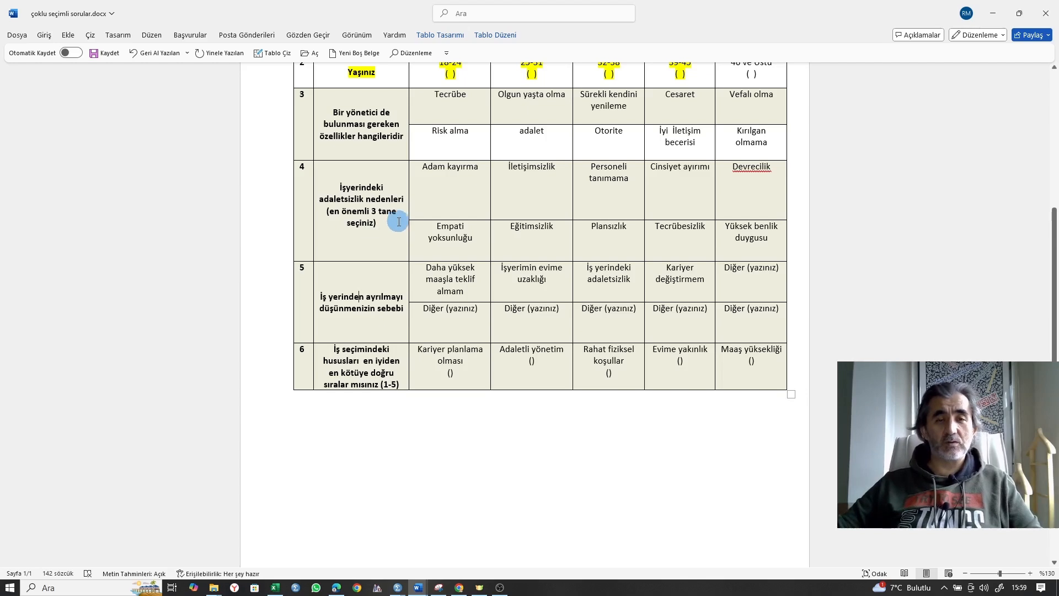
pyautogui.scroll(1, 409, 198)
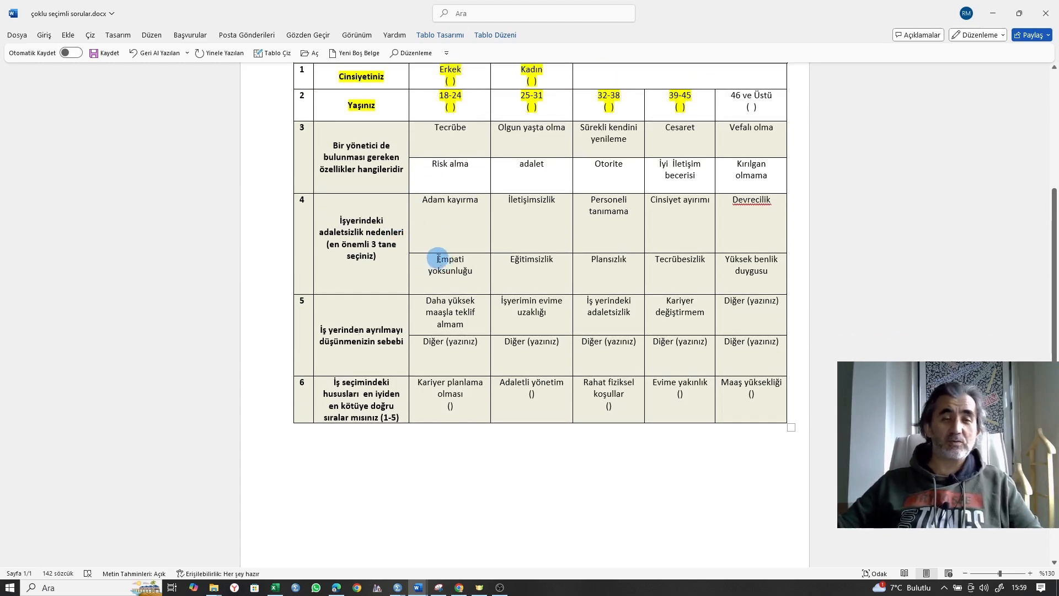
pyautogui.scroll(-1, 442, 259)
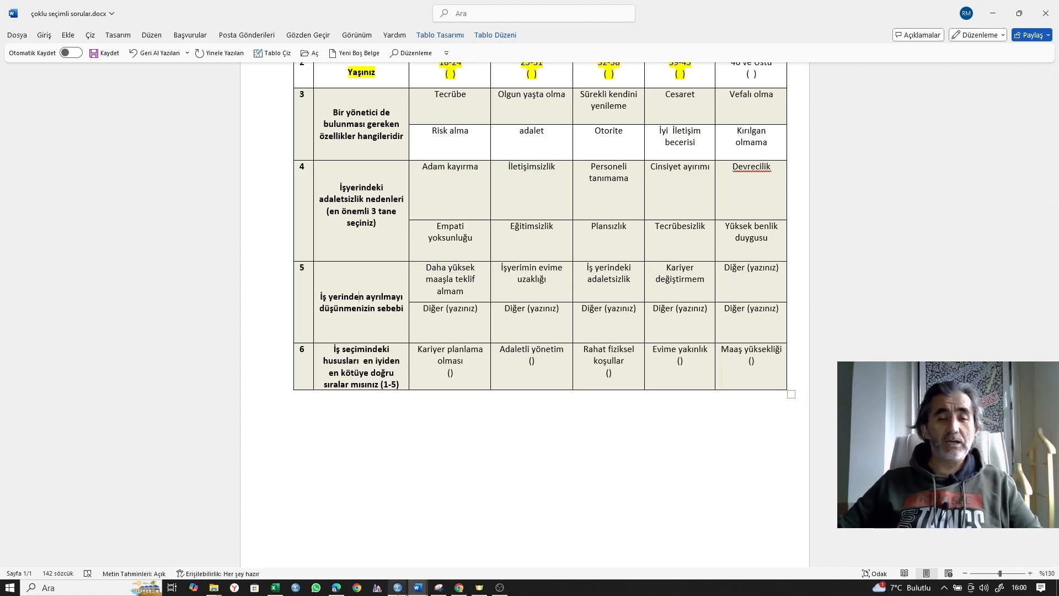
# Step: Dock the survey document to half of the screen and switch to the open SPSS data file
pyautogui.moveTo(760, 17); pyautogui.dragTo(1043, 176)
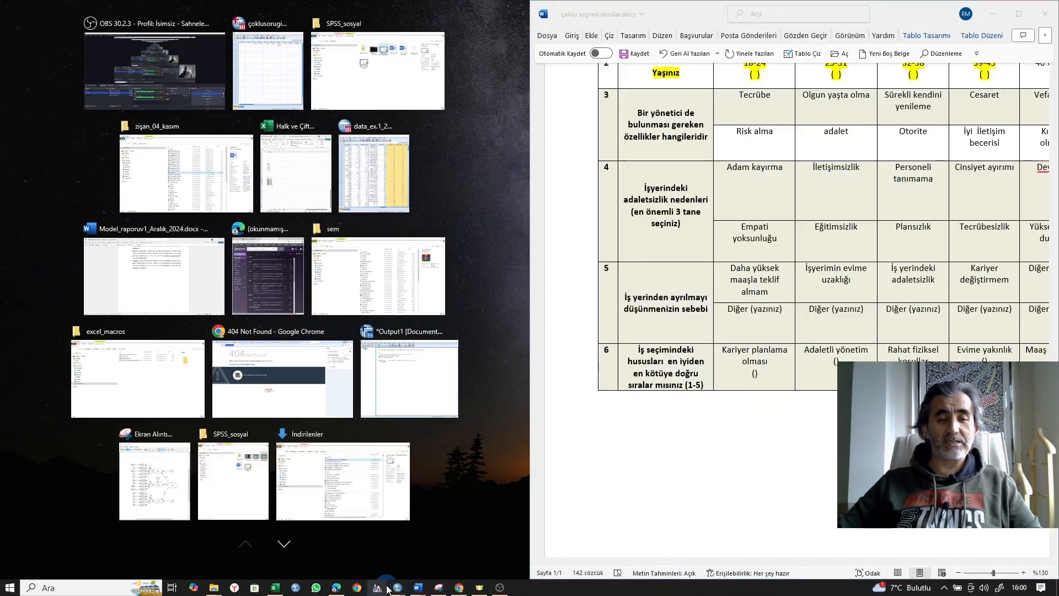
pyautogui.click(397, 587)
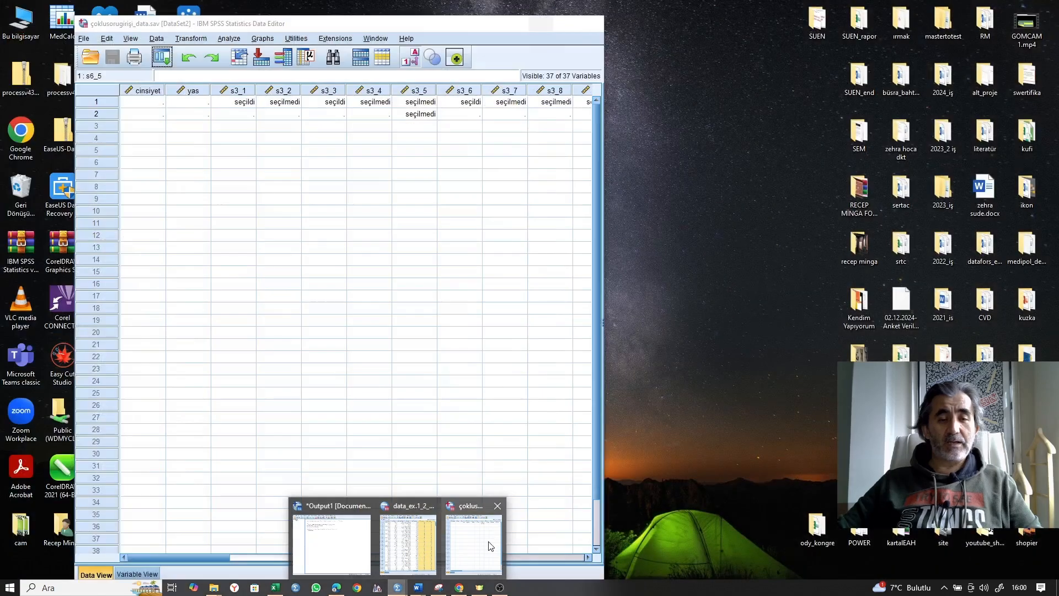
pyautogui.click(480, 541)
# Step: Create a new blank SPSS data file and arrange it side by side with çoklu seçimli sorular.docx
pyautogui.click(83, 39)
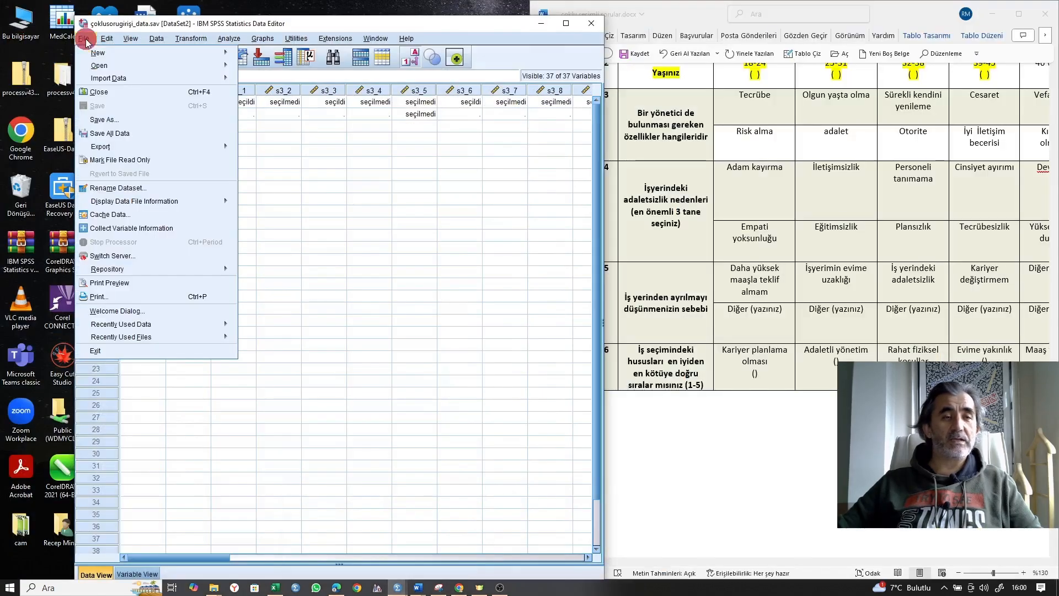
pyautogui.moveTo(178, 54)
pyautogui.click(257, 55)
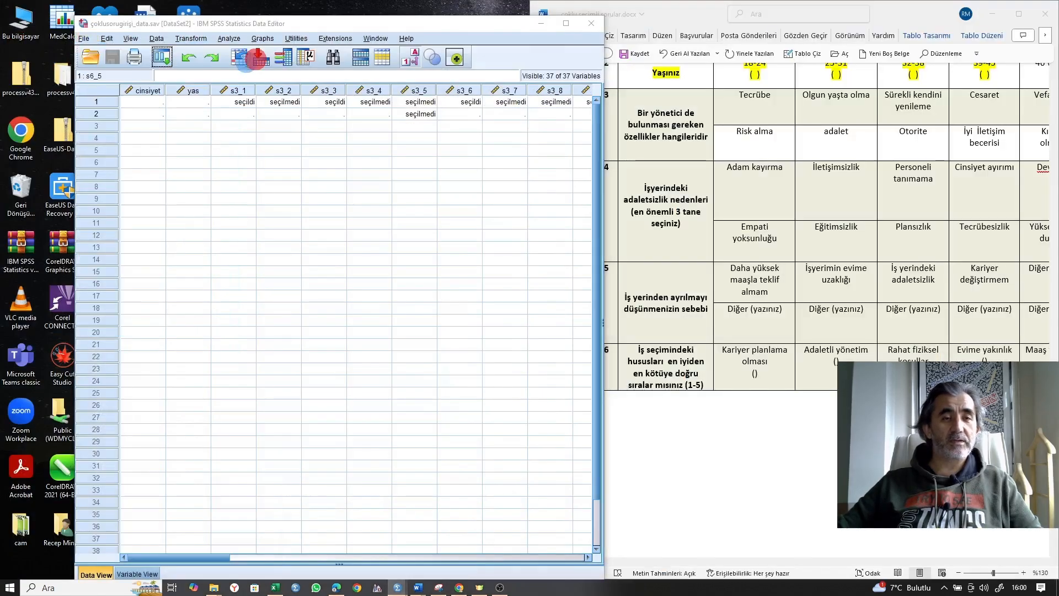
pyautogui.press('super+Left')
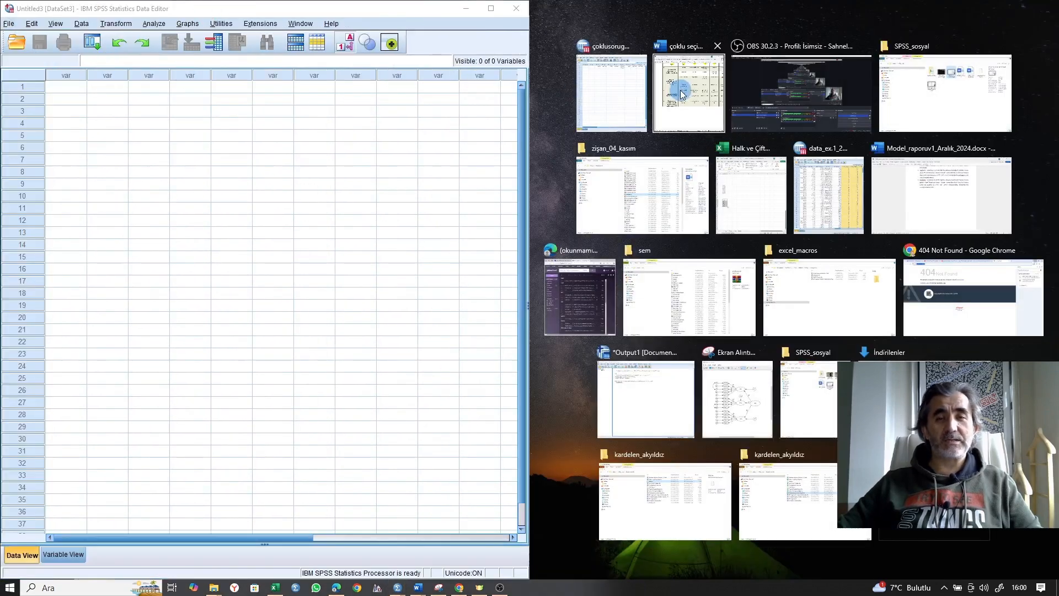
pyautogui.click(682, 93)
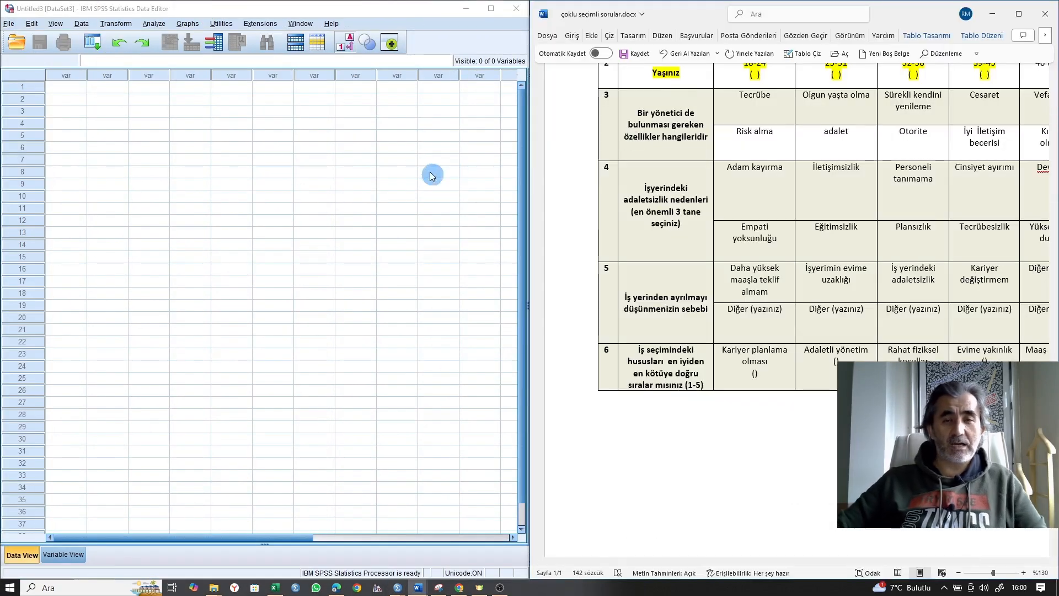
pyautogui.scroll(3, 691, 429)
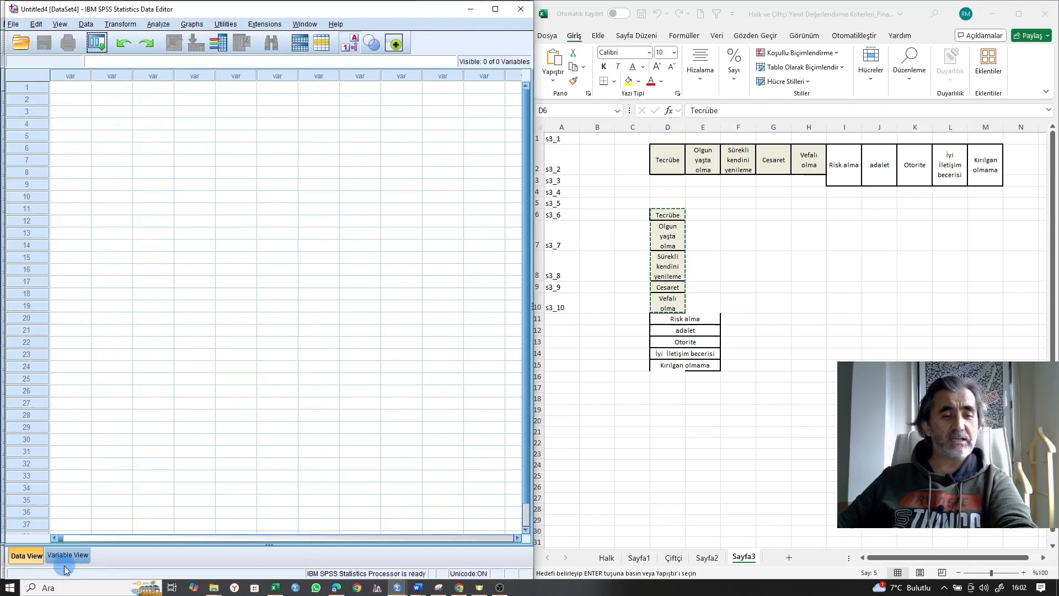
# Step: Show the blank dataset's variable definitions and bring up the survey document's demographic questions beside them
pyautogui.click(66, 555)
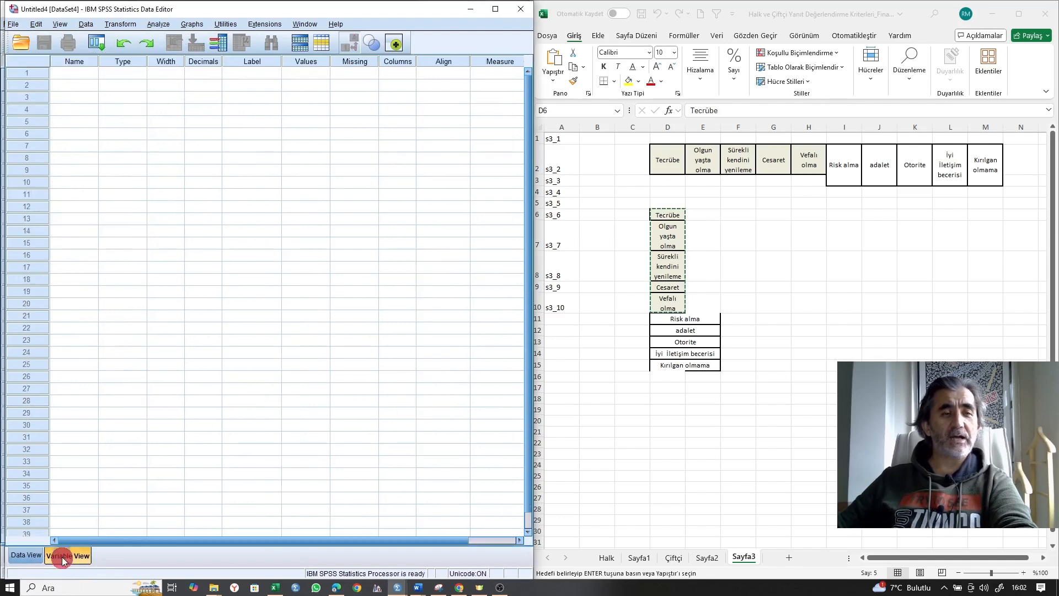
pyautogui.click(74, 72)
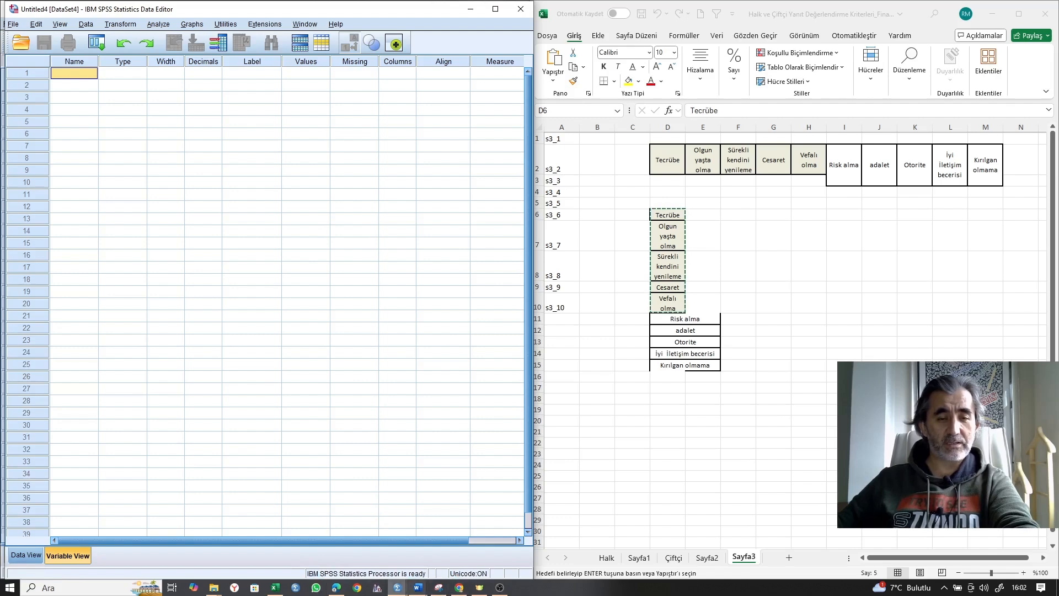
pyautogui.click(418, 587)
pyautogui.click(457, 558)
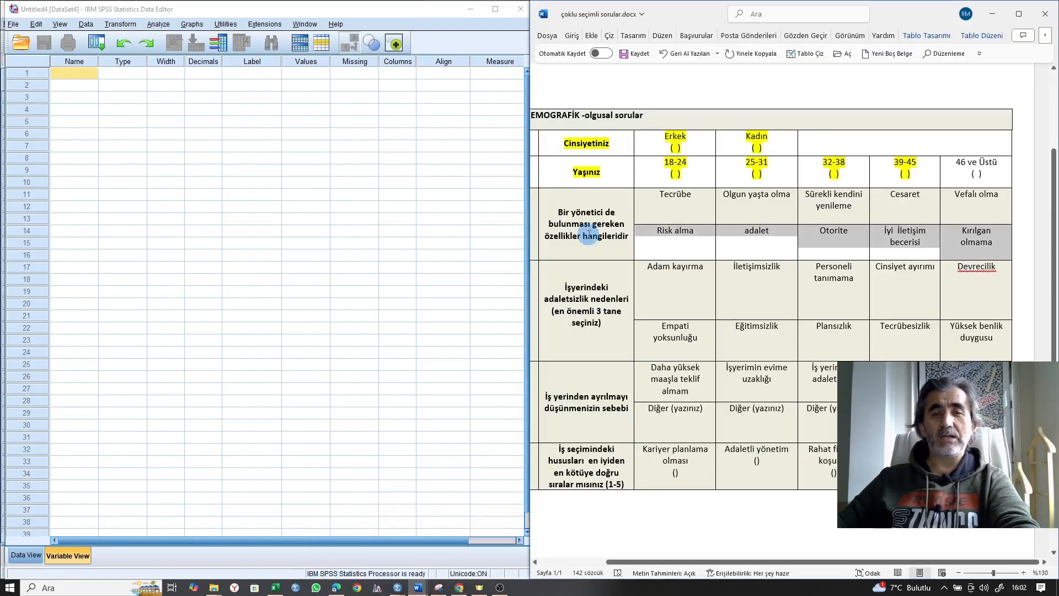
pyautogui.scroll(2, 619, 241)
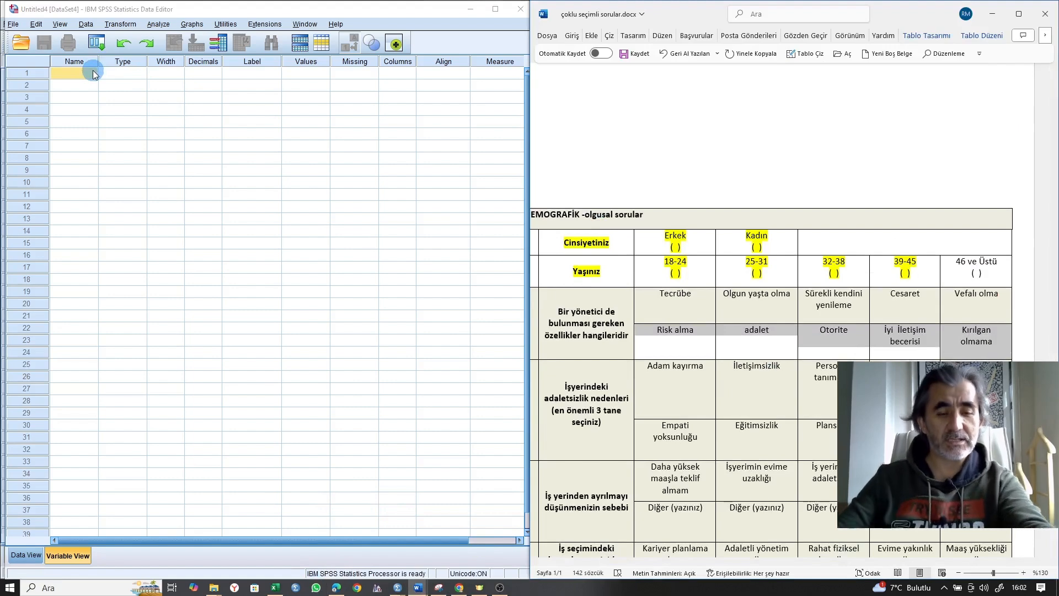
# Step: Define cinsiyet and yas as the first two variables of the new SPSS dataset
pyautogui.write('cinsiyet')
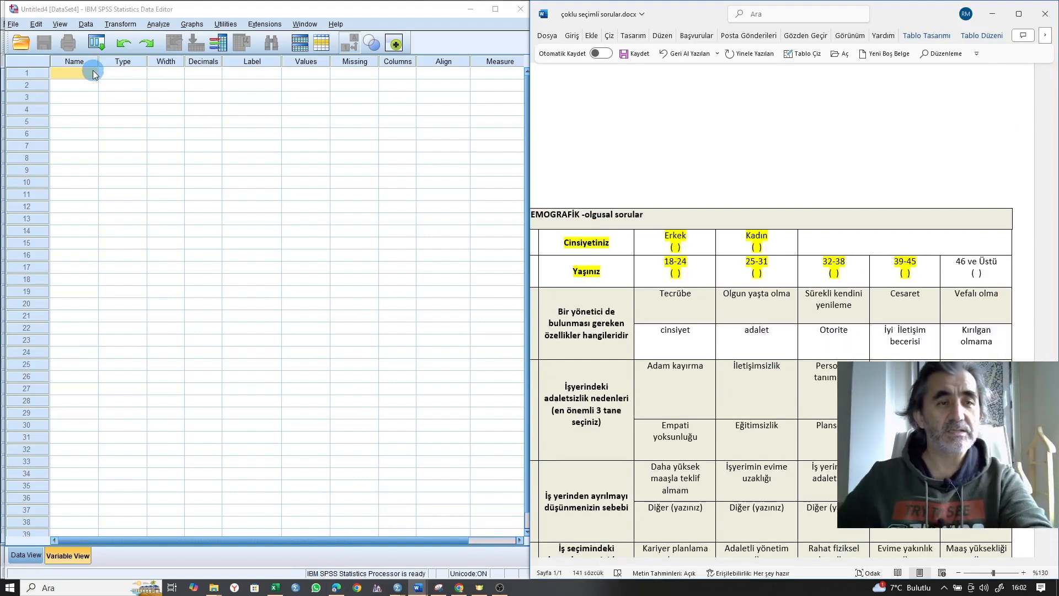
pyautogui.click(92, 72)
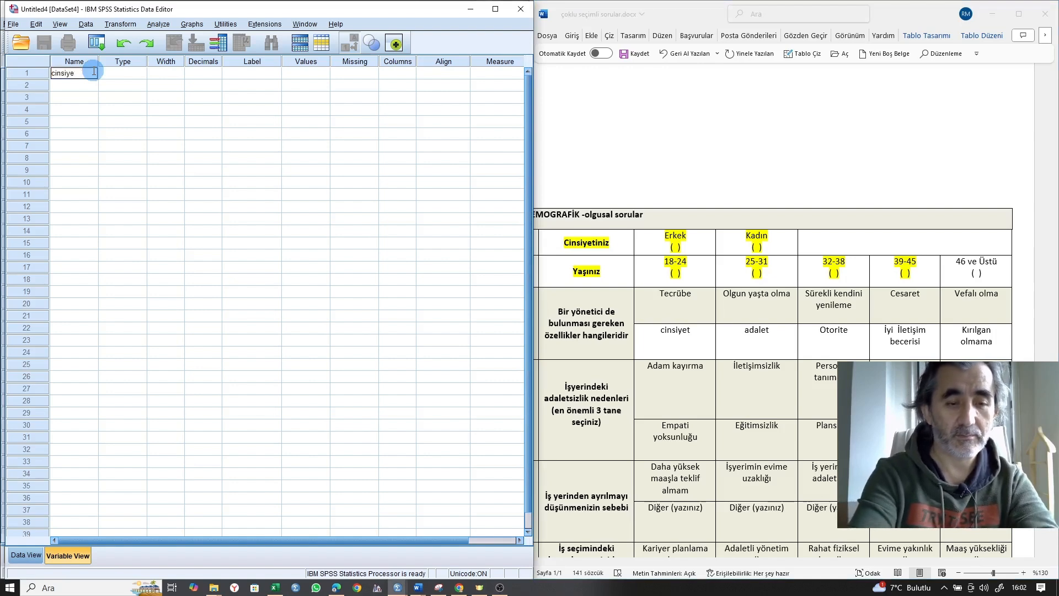
pyautogui.write('cinsiyet')
pyautogui.click(75, 85)
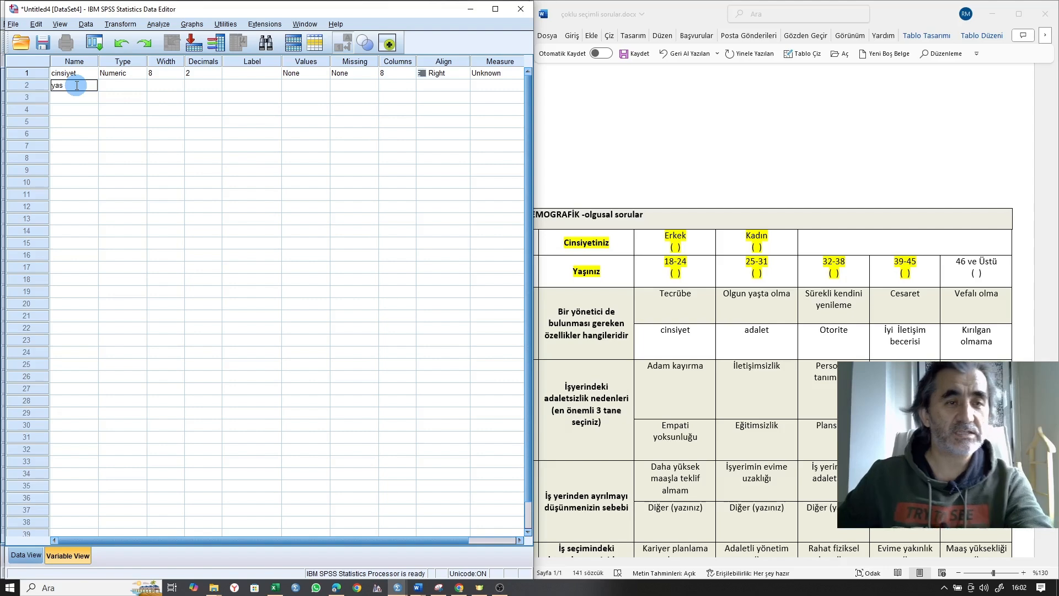
pyautogui.write('yas')
pyautogui.press('Return')
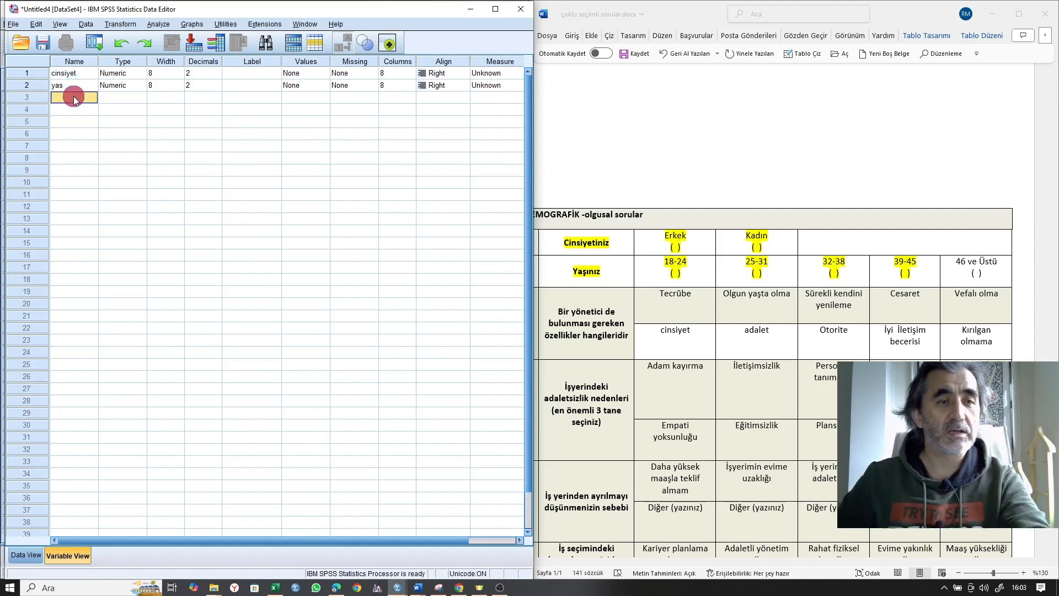
# Step: Check the answer options of survey question 3 and define the third SPSS variable as s3_1
pyautogui.click(613, 319)
pyautogui.moveTo(677, 294); pyautogui.dragTo(963, 343)
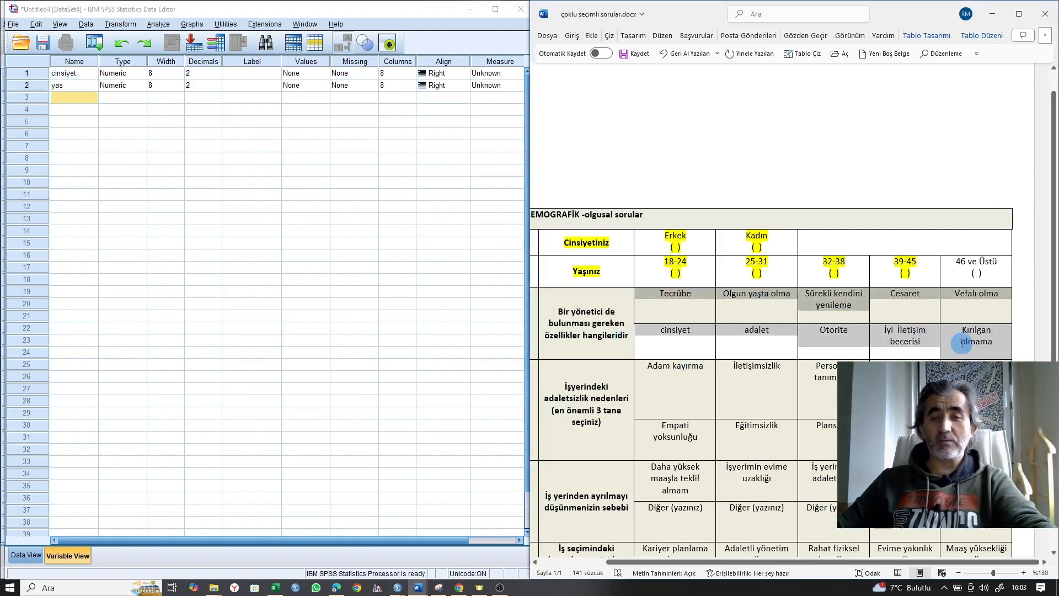
pyautogui.click(61, 98)
pyautogui.write('s')
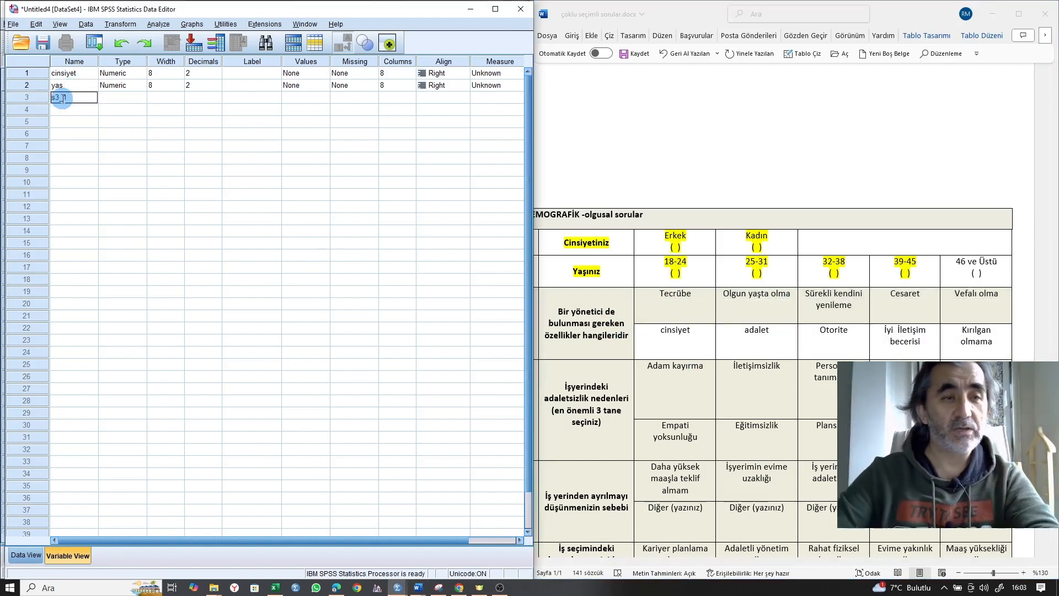
pyautogui.write('3_1')
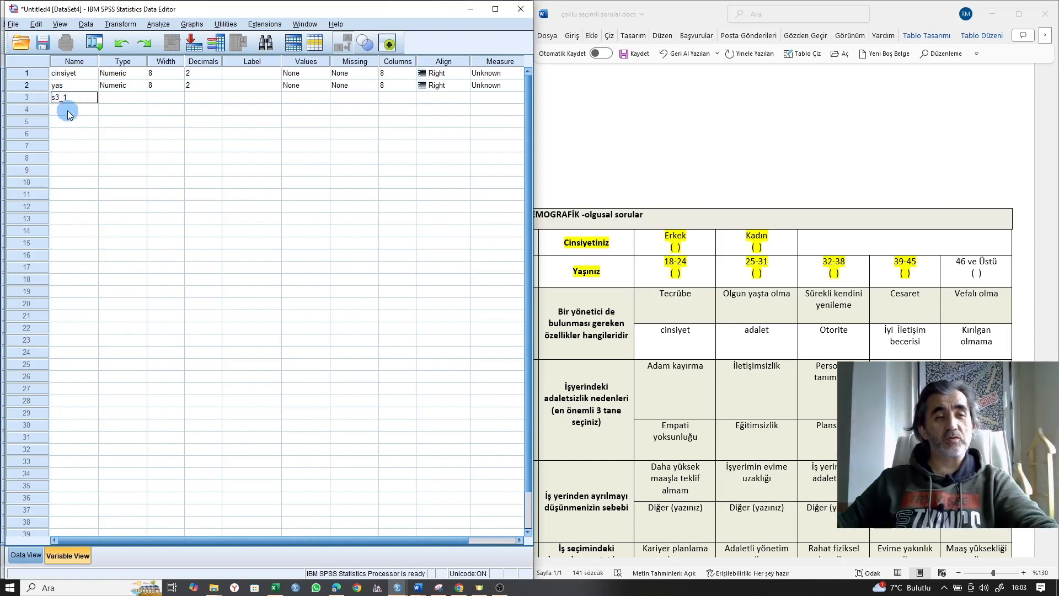
pyautogui.click(60, 111)
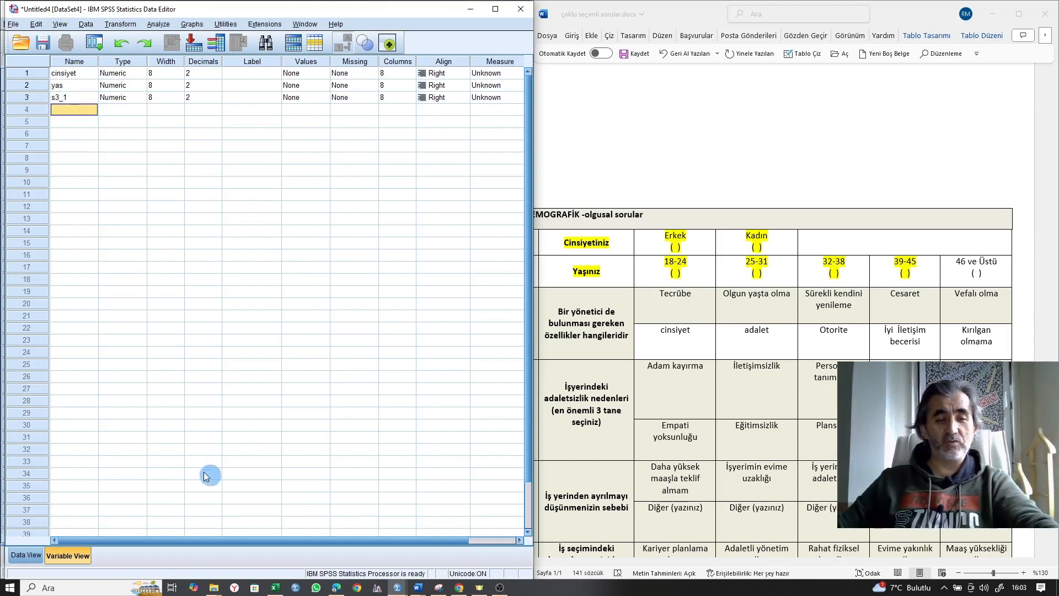
# Step: Switch to Excel, add a new sheet, fill A1:A10 with the series s3_1 to s3_10, and copy it
pyautogui.click(274, 588)
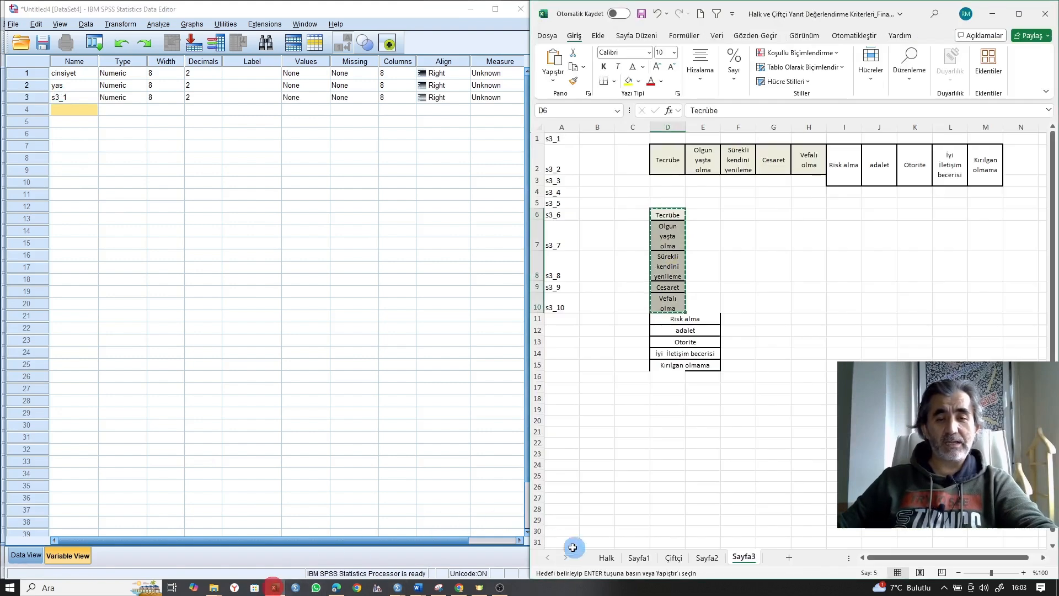
pyautogui.click(786, 559)
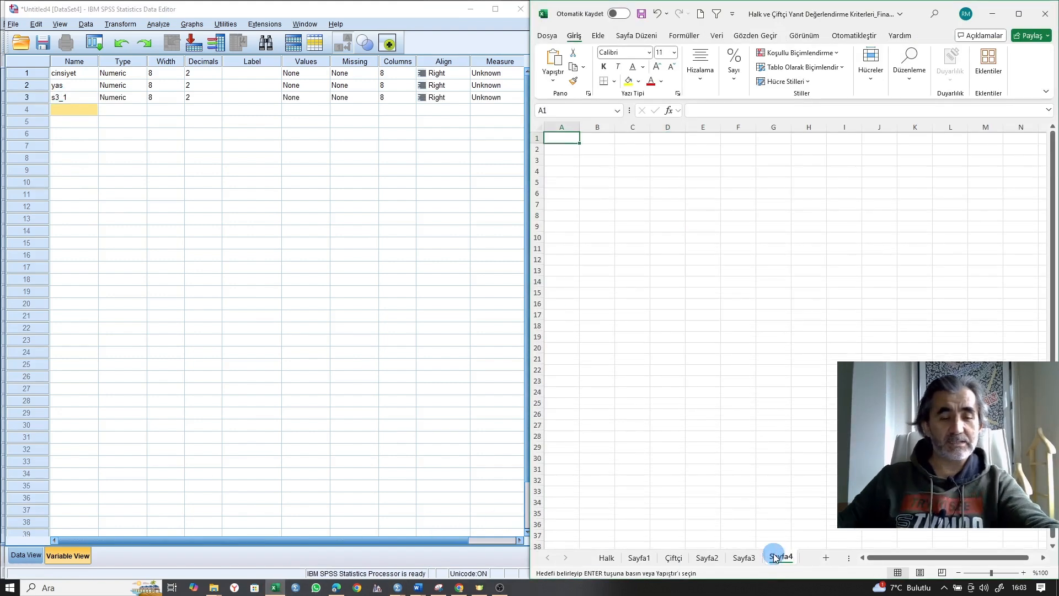
pyautogui.write('s3_1')
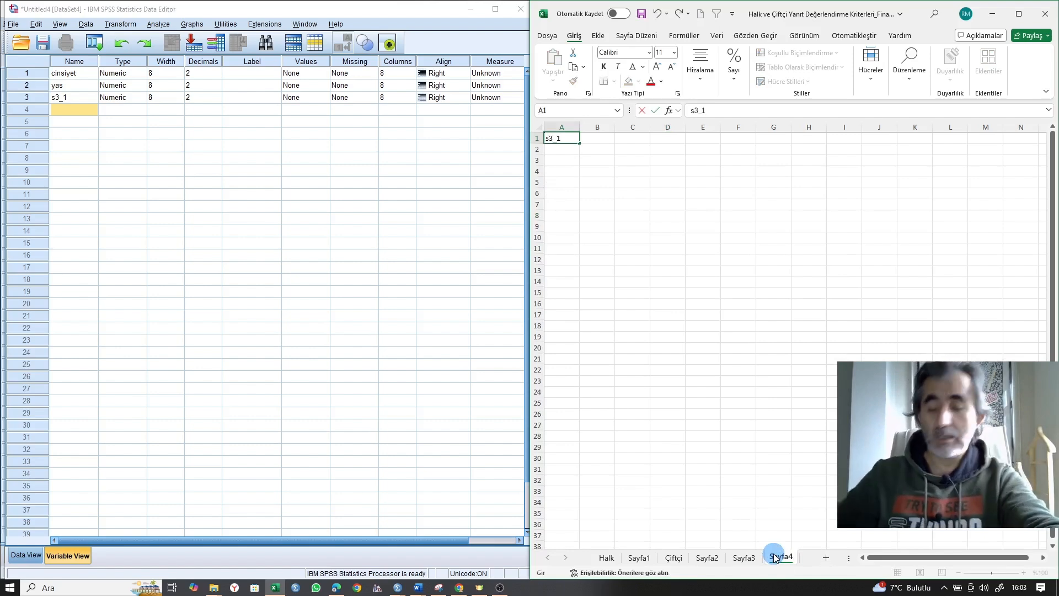
pyautogui.moveTo(558, 188); pyautogui.dragTo(559, 180)
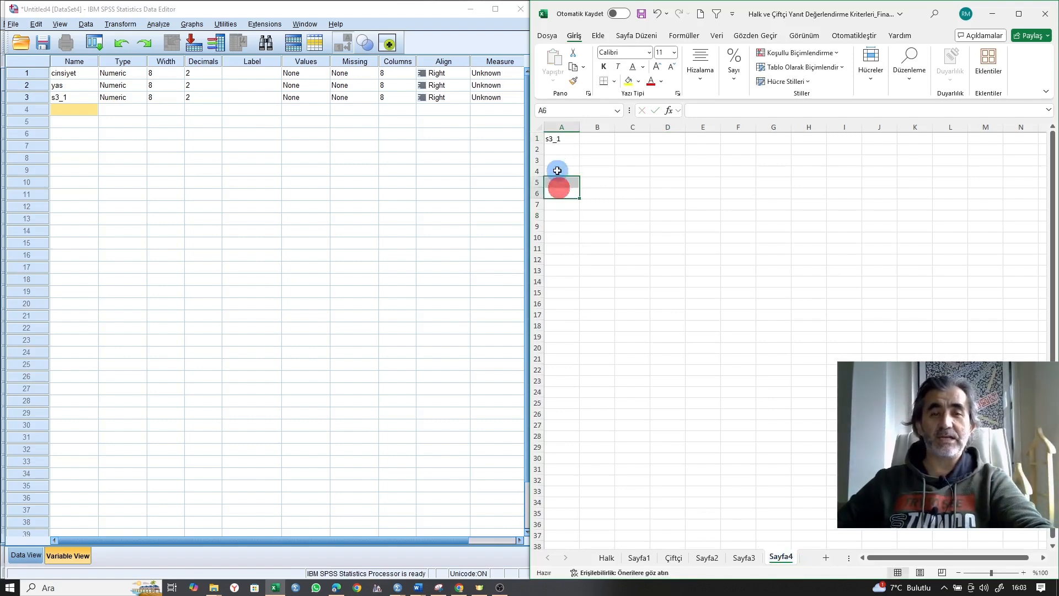
pyautogui.click(561, 140)
pyautogui.moveTo(577, 143); pyautogui.dragTo(569, 239)
pyautogui.hotkey('ctrl', 'c')
pyautogui.click(77, 109)
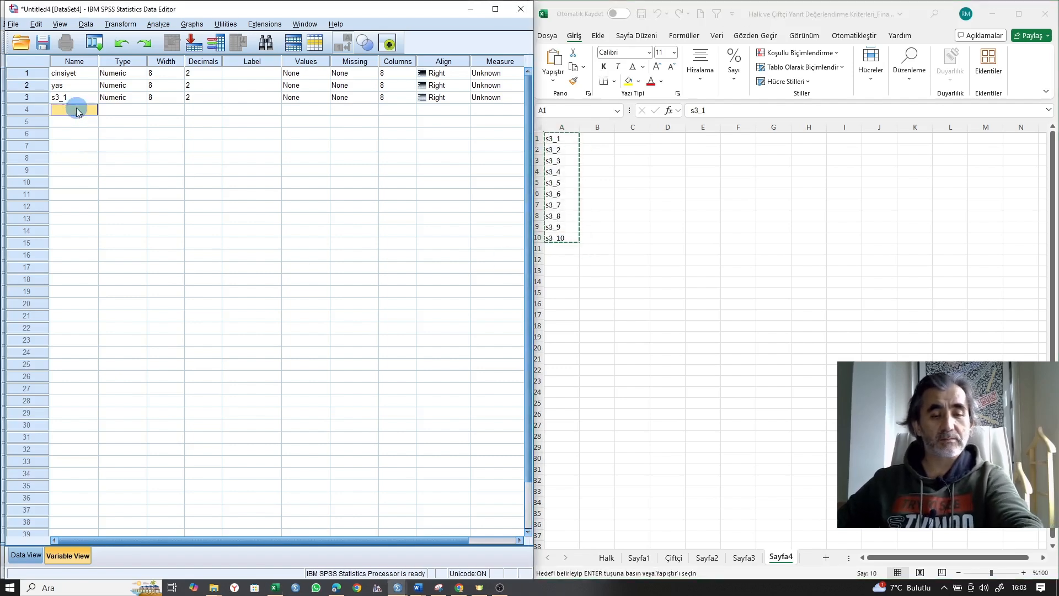
pyautogui.hotkey('ctrl', 'v')
pyautogui.click(267, 310)
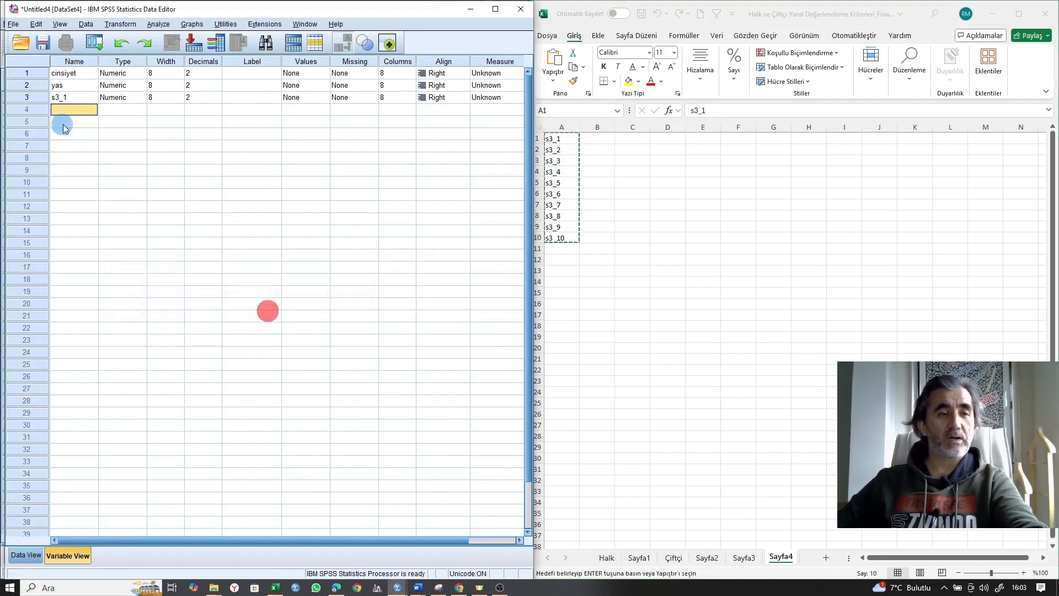
# Step: Paste the copied names s3_1 to s3_10 into the SPSS variable names, starting at the existing s3_1 row
pyautogui.click(65, 97)
pyautogui.hotkey('ctrl', 'v')
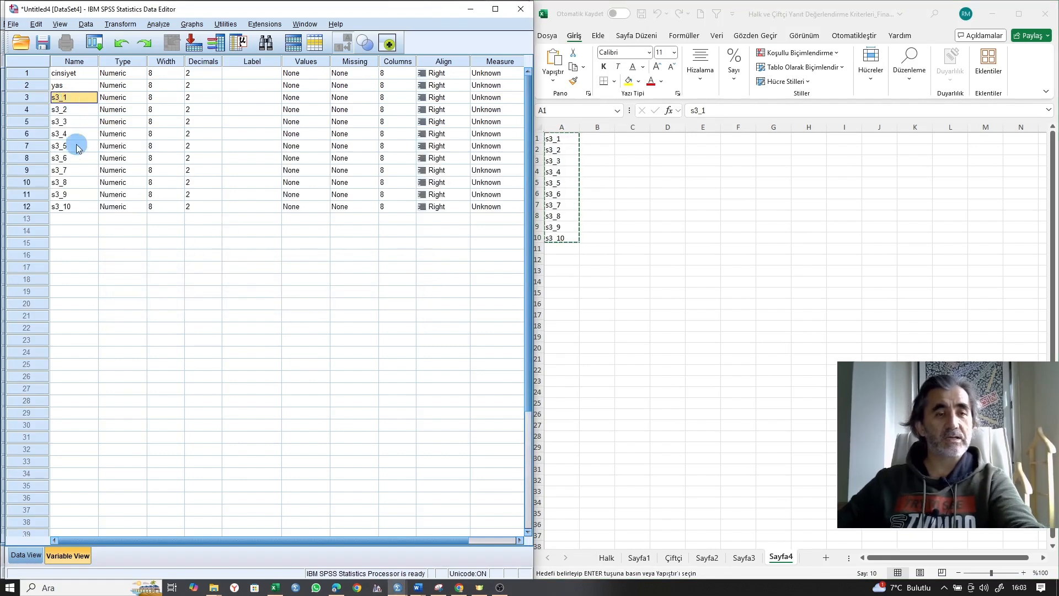
# Step: Copy question 3's first row of options, Tecrübe to Vefalı olma, from the survey document into the new Excel sheet at D3
pyautogui.moveTo(252, 97); pyautogui.dragTo(257, 207)
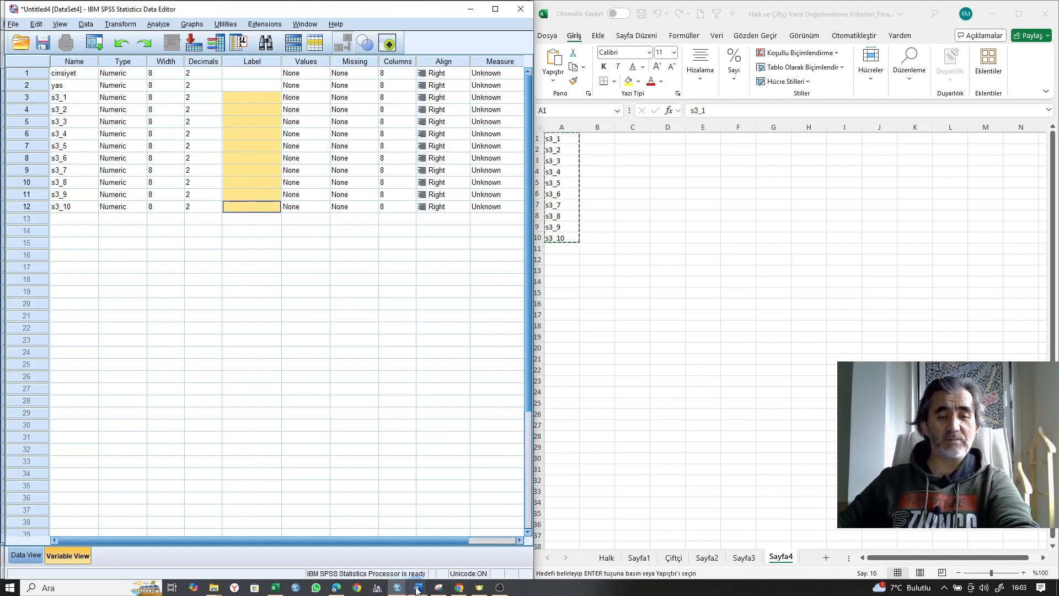
pyautogui.moveTo(416, 589)
pyautogui.click(472, 544)
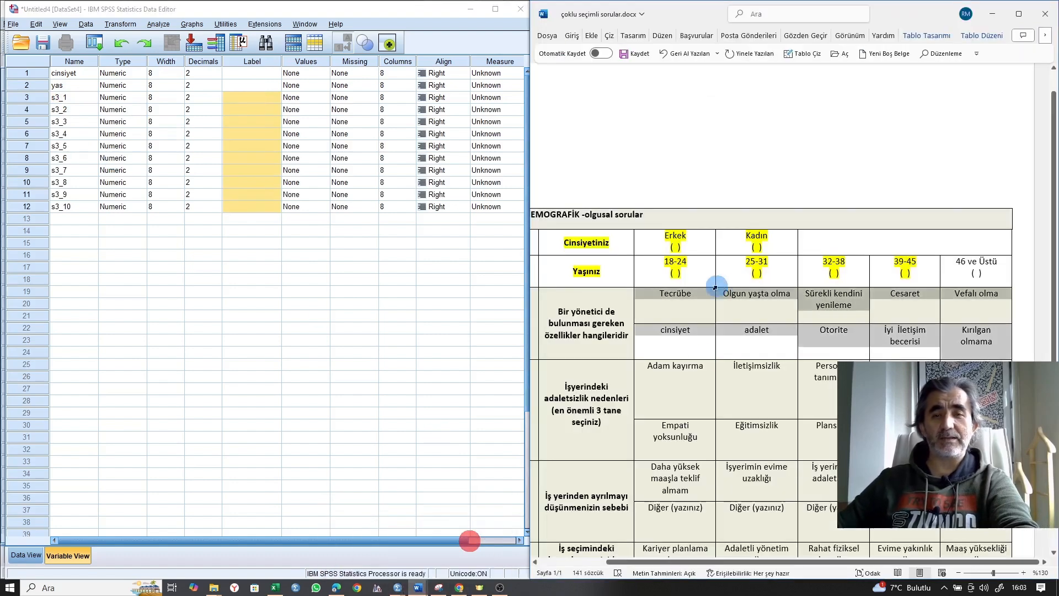
pyautogui.click(654, 345)
pyautogui.moveTo(684, 295); pyautogui.dragTo(958, 294)
pyautogui.hotkey('ctrl', 'c')
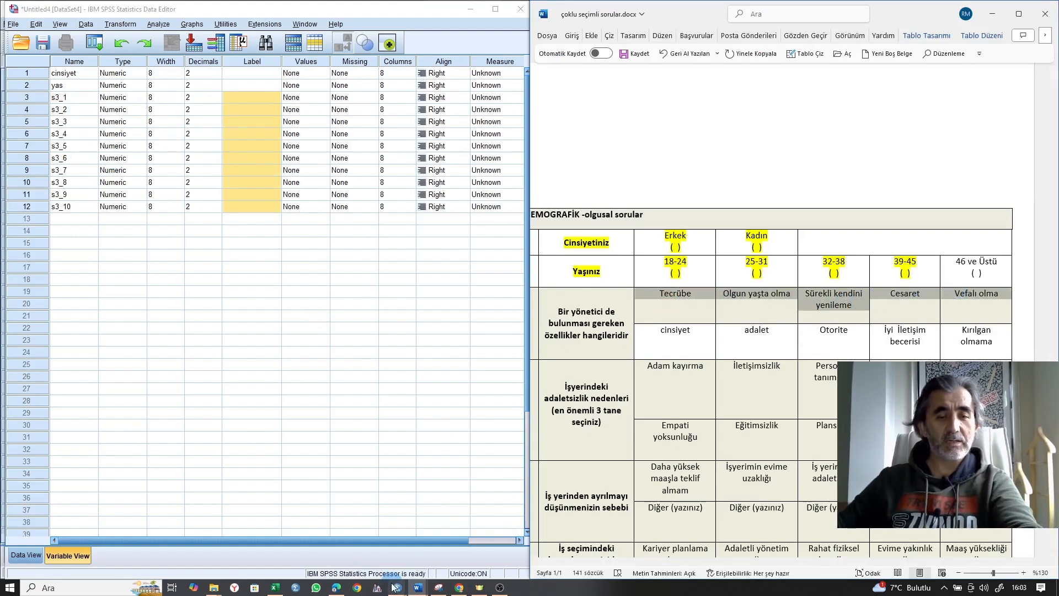
pyautogui.click(296, 589)
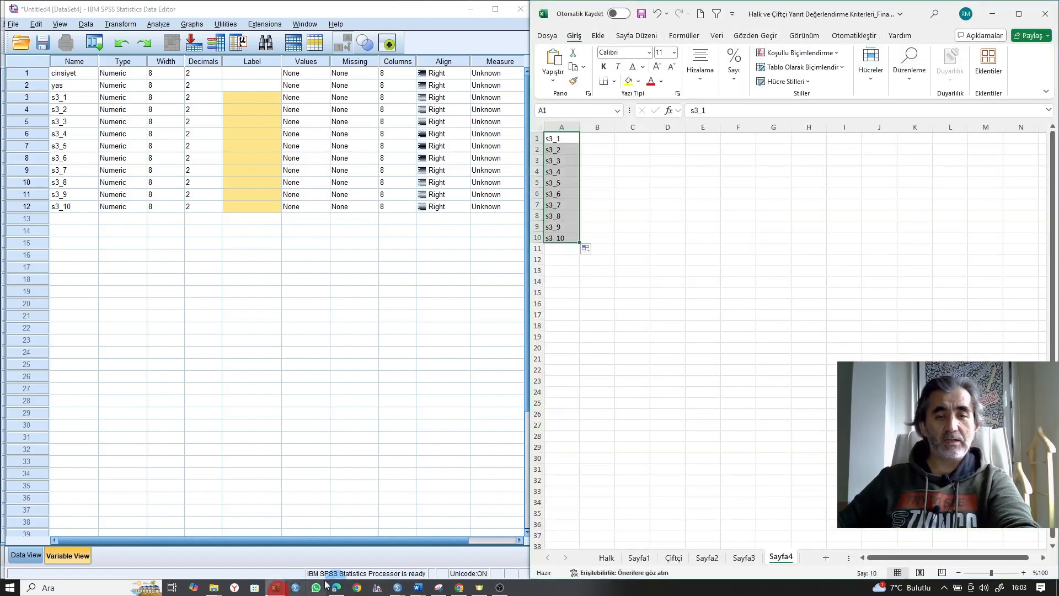
pyautogui.click(656, 157)
pyautogui.hotkey('ctrl', 'v')
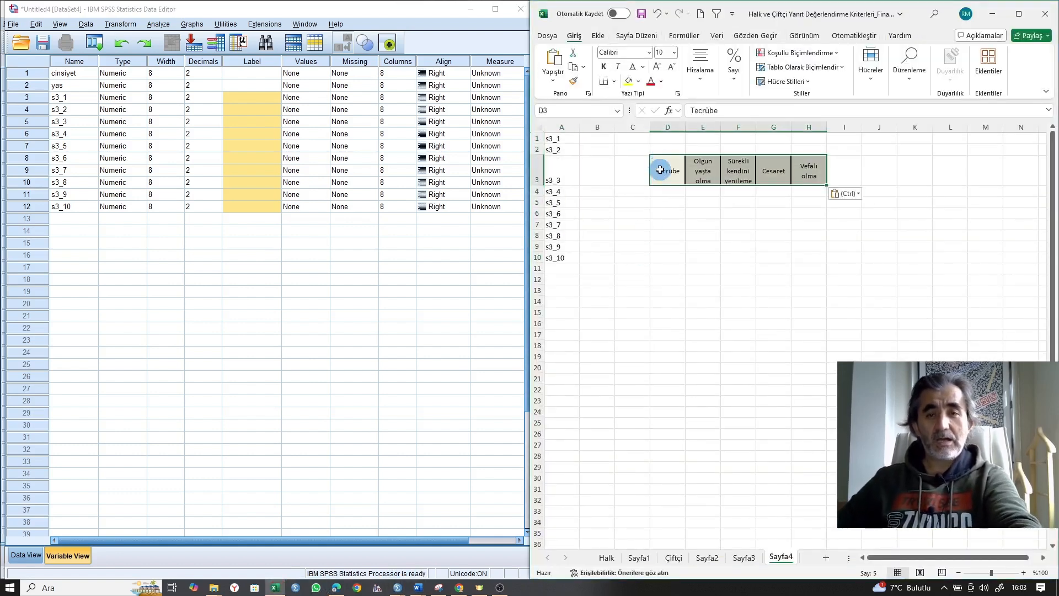
pyautogui.rightClick(662, 200)
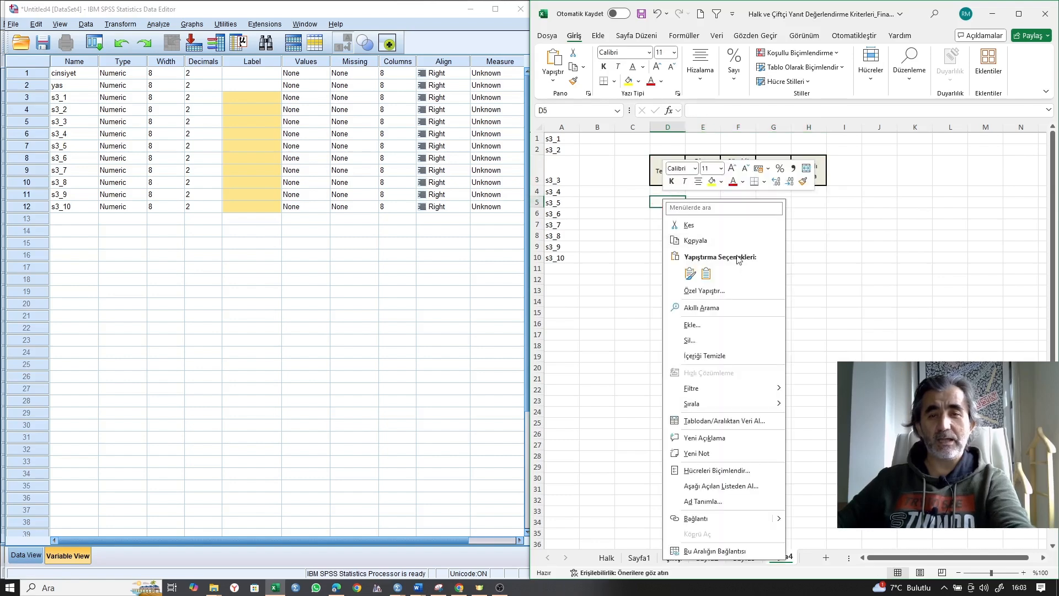
pyautogui.click(647, 253)
pyautogui.rightClick(669, 213)
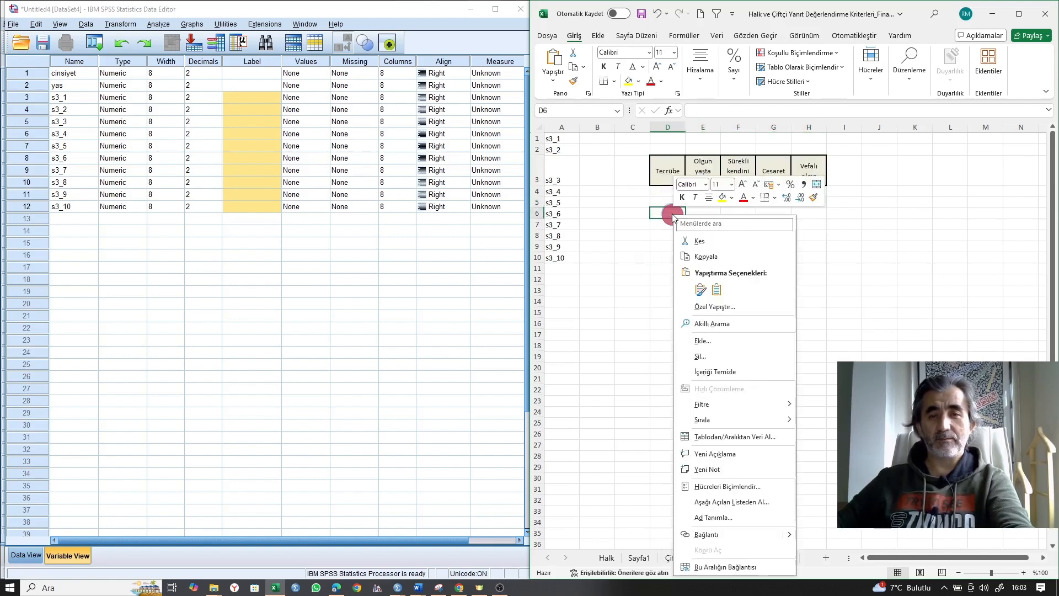
pyautogui.click(669, 212)
# Step: Copy the option row D3:H3, Tecrübe to Vefalı olma, and paste it transposed as a column starting at D6
pyautogui.moveTo(668, 170); pyautogui.dragTo(807, 168)
pyautogui.hotkey('ctrl', 'c')
pyautogui.rightClick(661, 213)
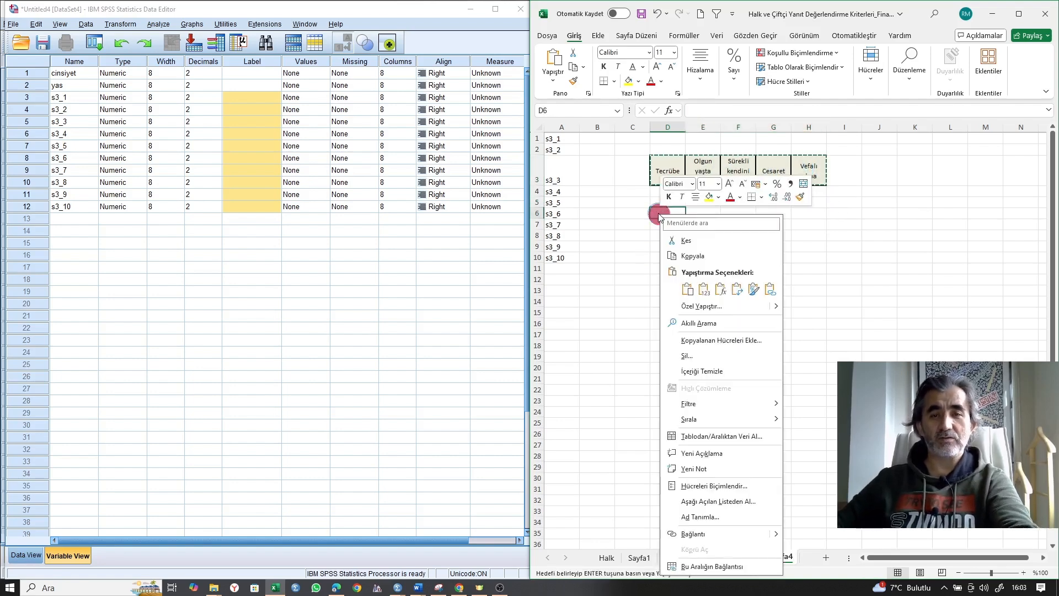
pyautogui.click(736, 289)
# Step: Copy the transposed options, Tecrübe to Vefalı olma, and paste them as the labels of variables s3_1 to s3_5 in SPSS
pyautogui.hotkey('ctrl', 'c')
pyautogui.click(241, 102)
pyautogui.moveTo(241, 102); pyautogui.dragTo(243, 146)
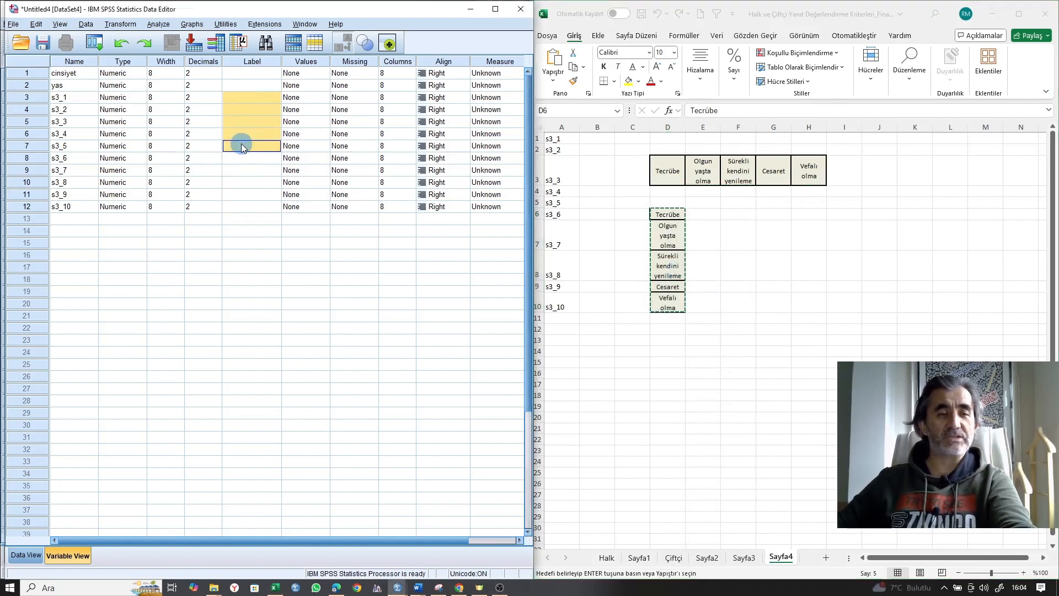
pyautogui.hotkey('ctrl', 'v')
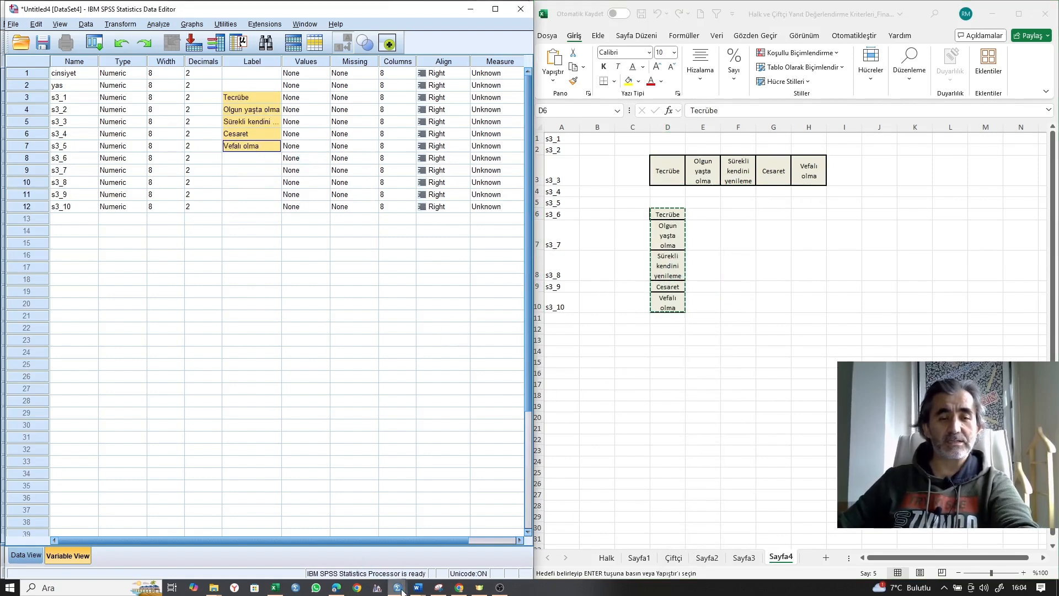
# Step: Switch to the survey document in Word and correct question 3's first second-row option to "Cinsiyet ayrımı yapmama"
pyautogui.moveTo(417, 588)
pyautogui.click(472, 542)
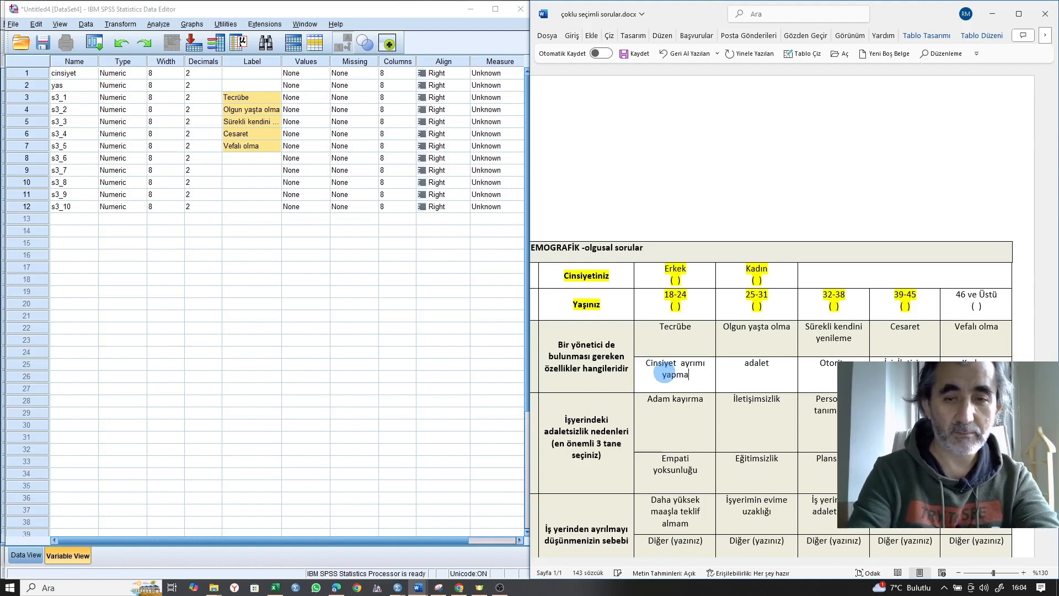
pyautogui.click(692, 376)
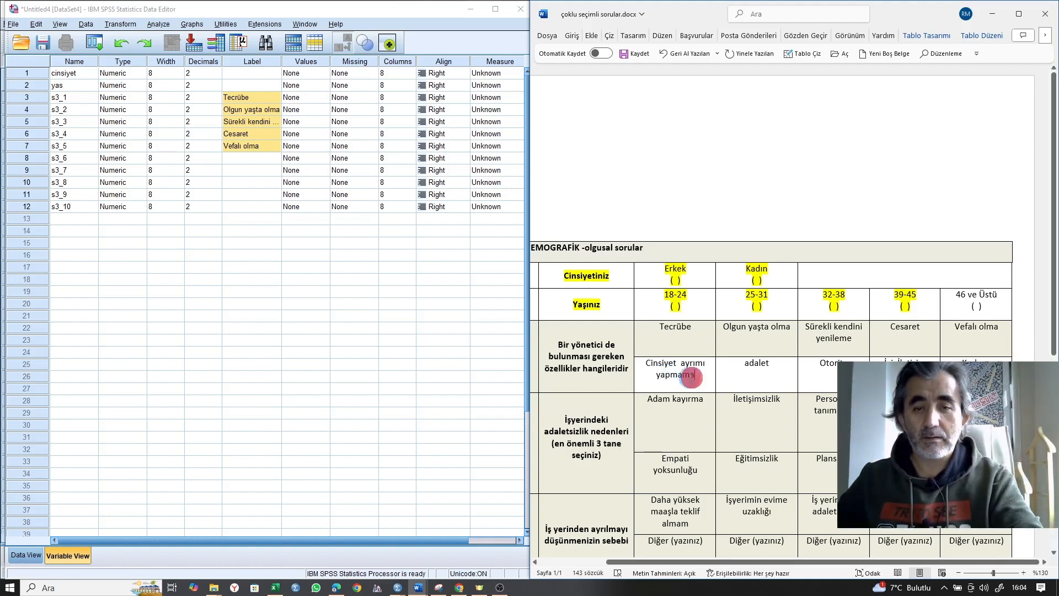
pyautogui.click(655, 335)
# Step: Copy question 3's second row of options, Cinsiyet ayrımı yapmama to Kırılgan olmama, into the Excel sheet at G8
pyautogui.moveTo(660, 377); pyautogui.dragTo(957, 381)
pyautogui.hotkey('ctrl', 'c')
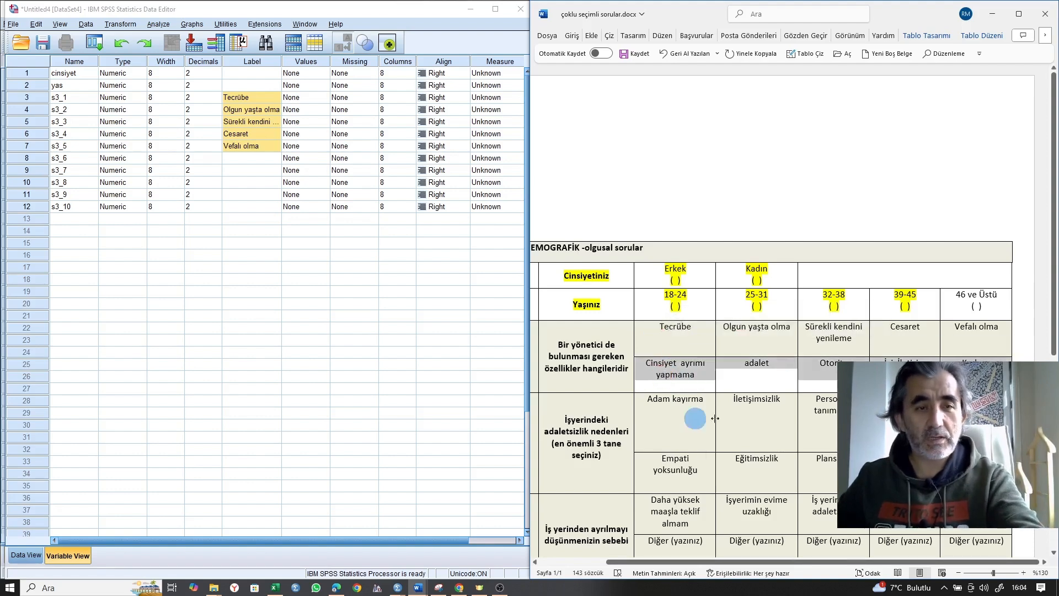
pyautogui.click(275, 587)
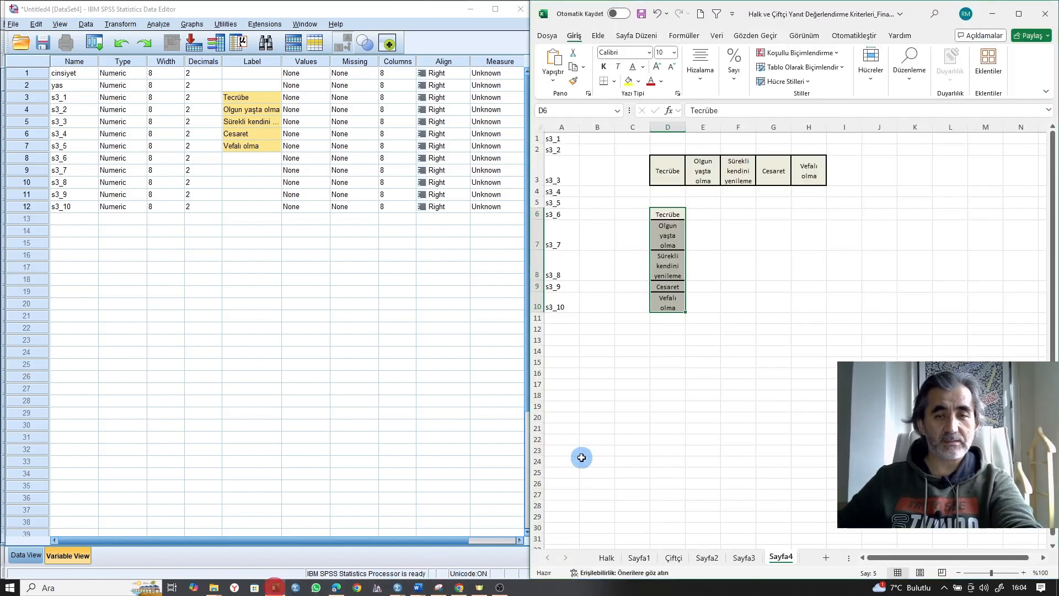
pyautogui.click(791, 269)
pyautogui.hotkey('ctrl', 'v')
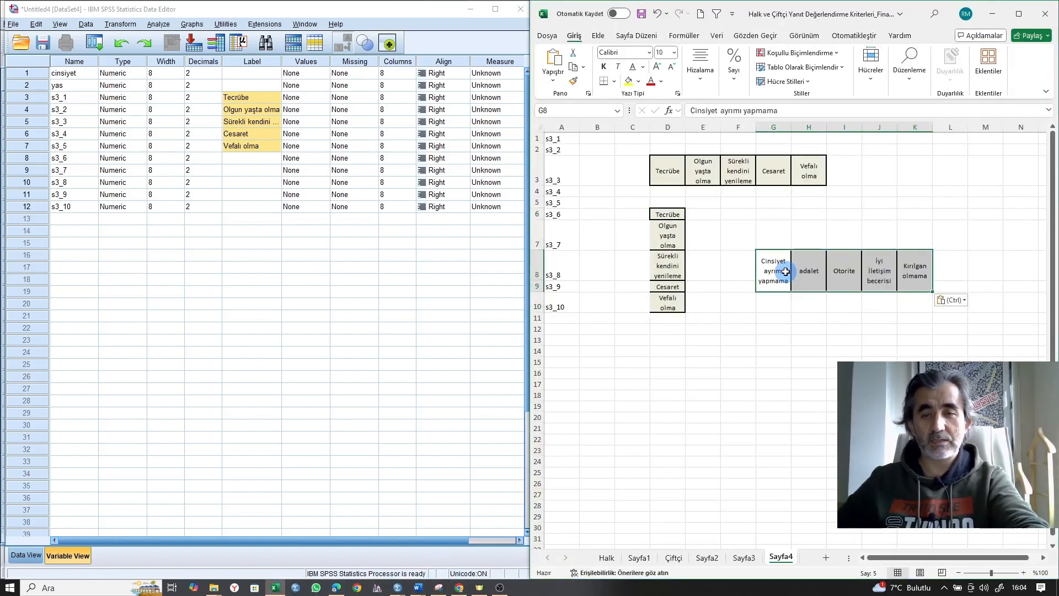
# Step: Copy the pasted option row at G8 and paste it transposed as a column starting at D14
pyautogui.hotkey('ctrl', 'c')
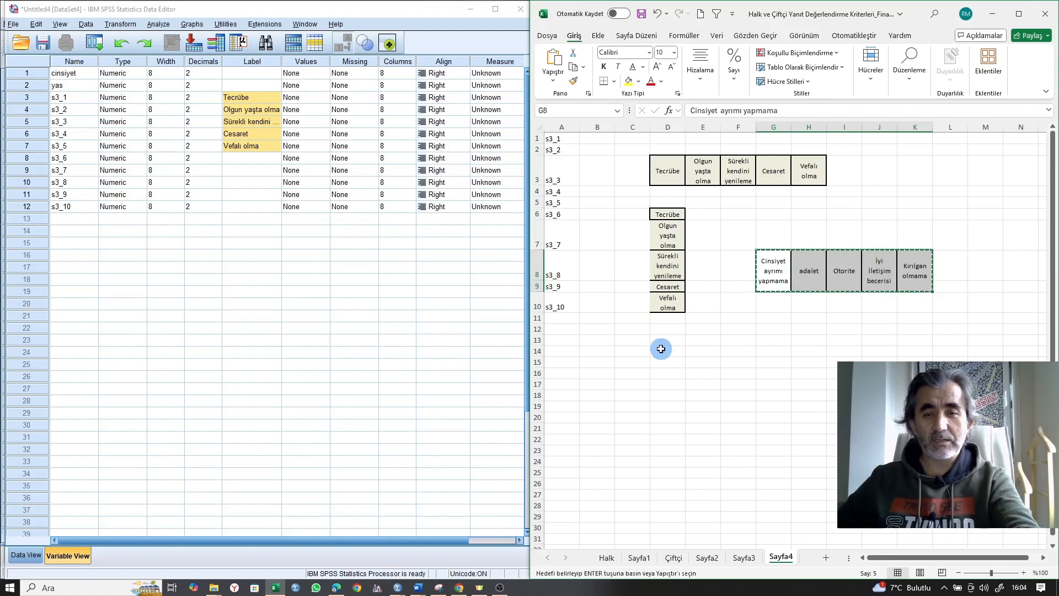
pyautogui.rightClick(660, 349)
pyautogui.click(738, 291)
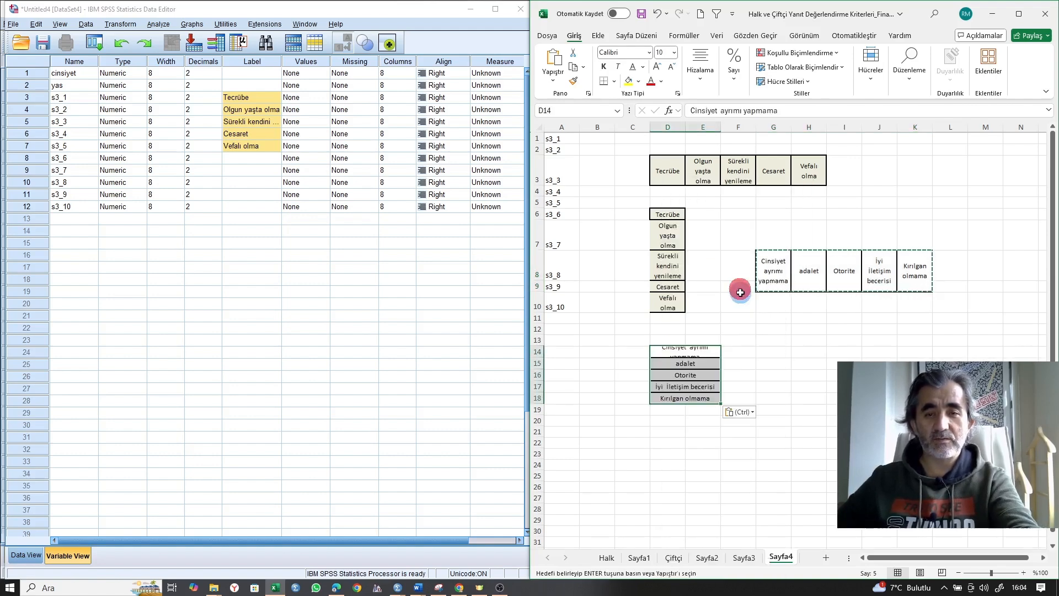
# Step: Copy the transposed options, Cinsiyet ayrımı yapmama to Kırılgan olmama, into the SPSS labels of variables s3_6 to s3_10
pyautogui.hotkey('ctrl', 'c')
pyautogui.moveTo(252, 158); pyautogui.dragTo(251, 206)
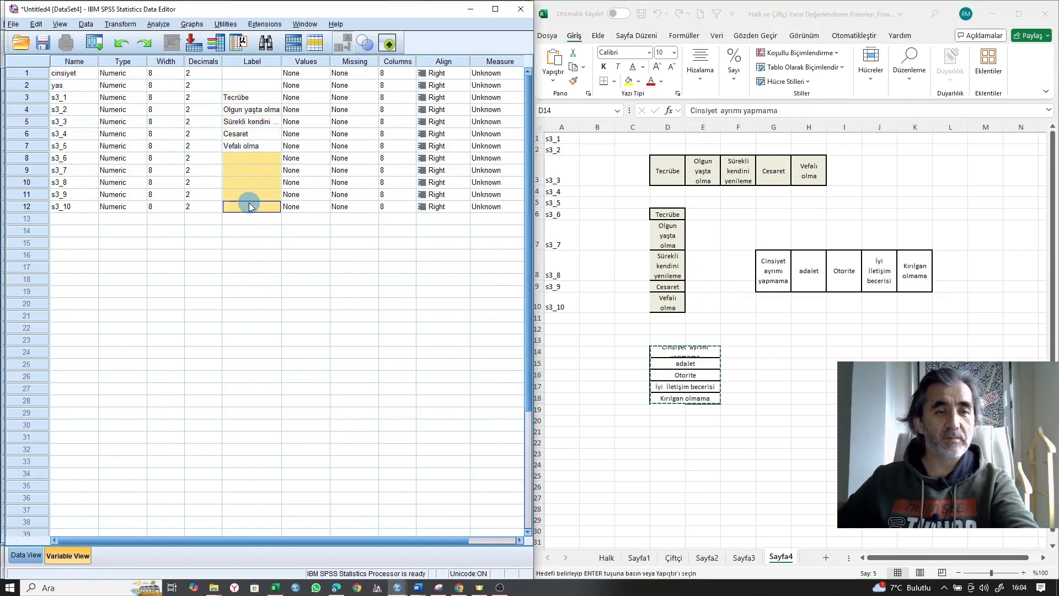
pyautogui.hotkey('ctrl', 'v')
pyautogui.click(247, 226)
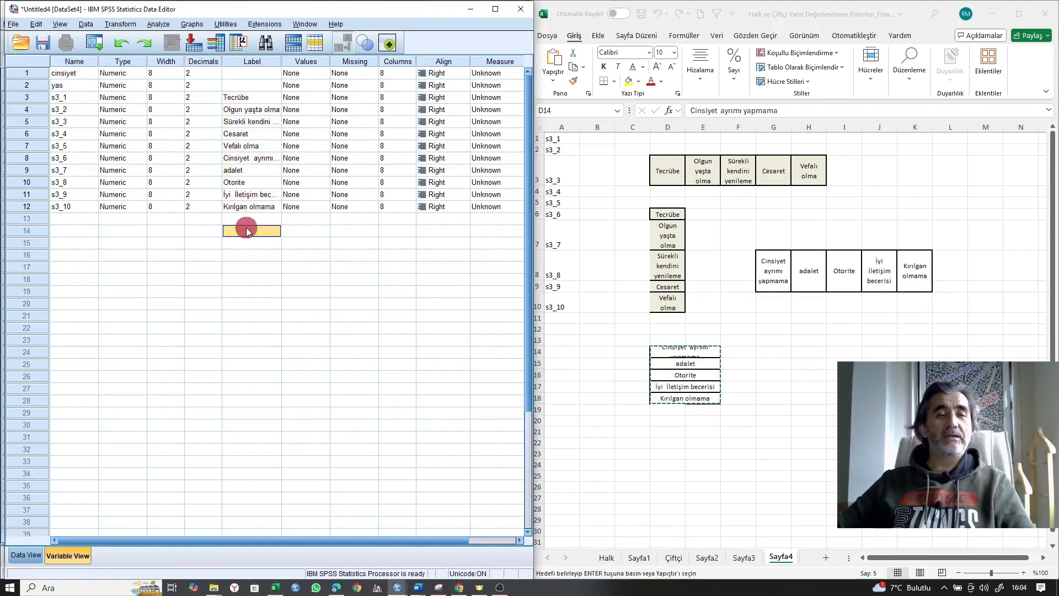
# Step: Define the value labels of s3_1 as 1 = seçildi and 0 = seçilmedi
pyautogui.click(322, 102)
pyautogui.click(321, 101)
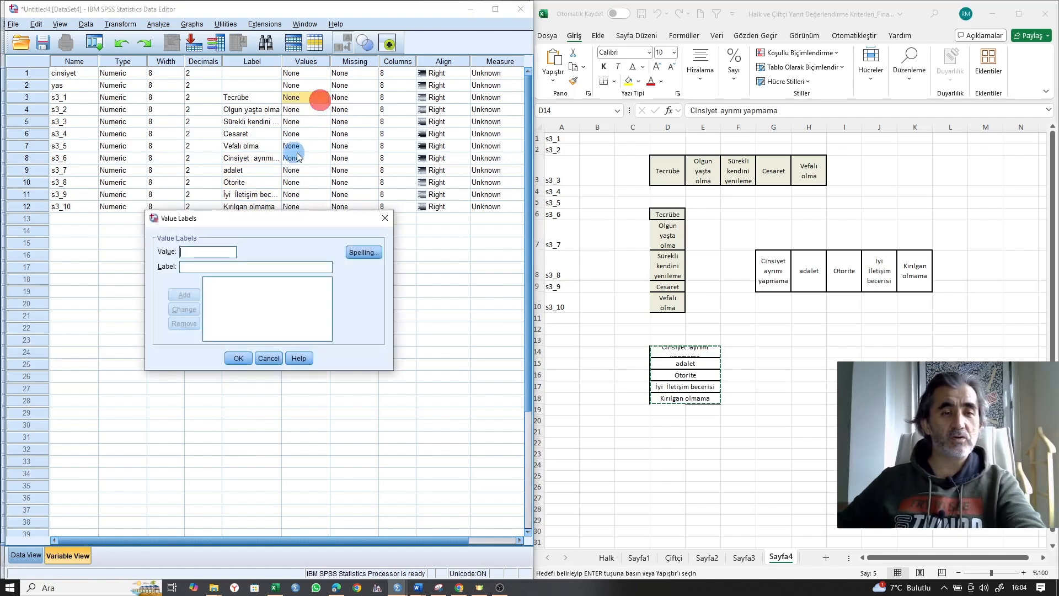
pyautogui.write('1')
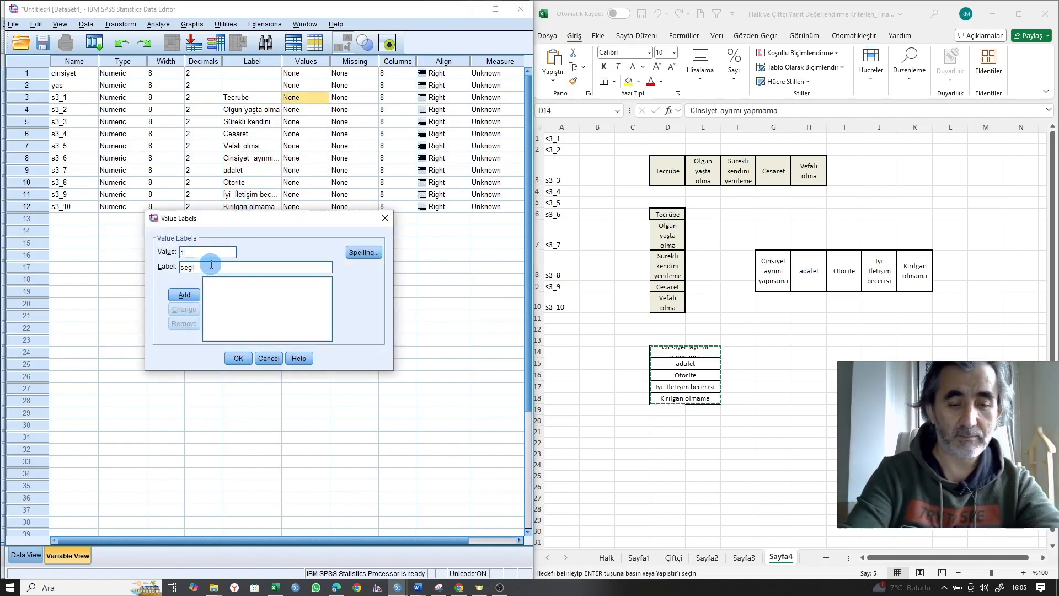
pyautogui.click(211, 264)
pyautogui.write('seçildi')
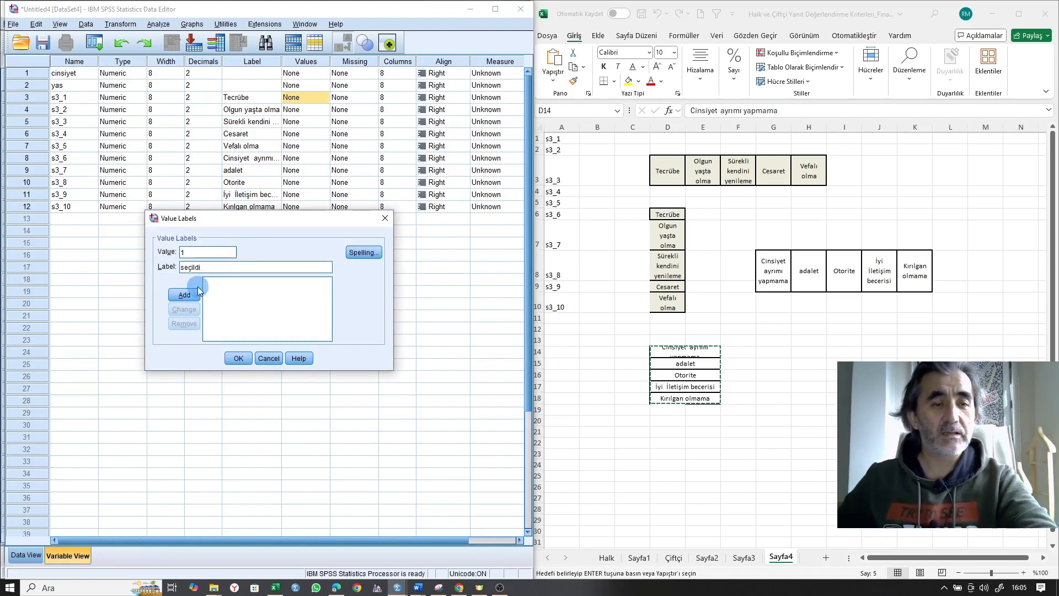
pyautogui.click(184, 295)
pyautogui.click(199, 249)
pyautogui.write('0')
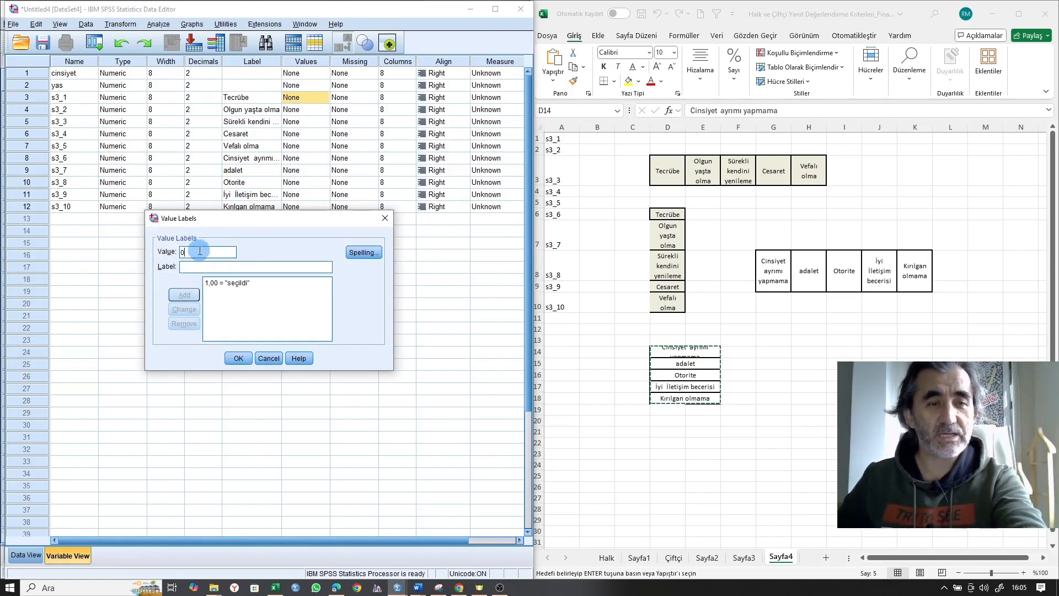
pyautogui.click(193, 268)
pyautogui.write('seçilmedi')
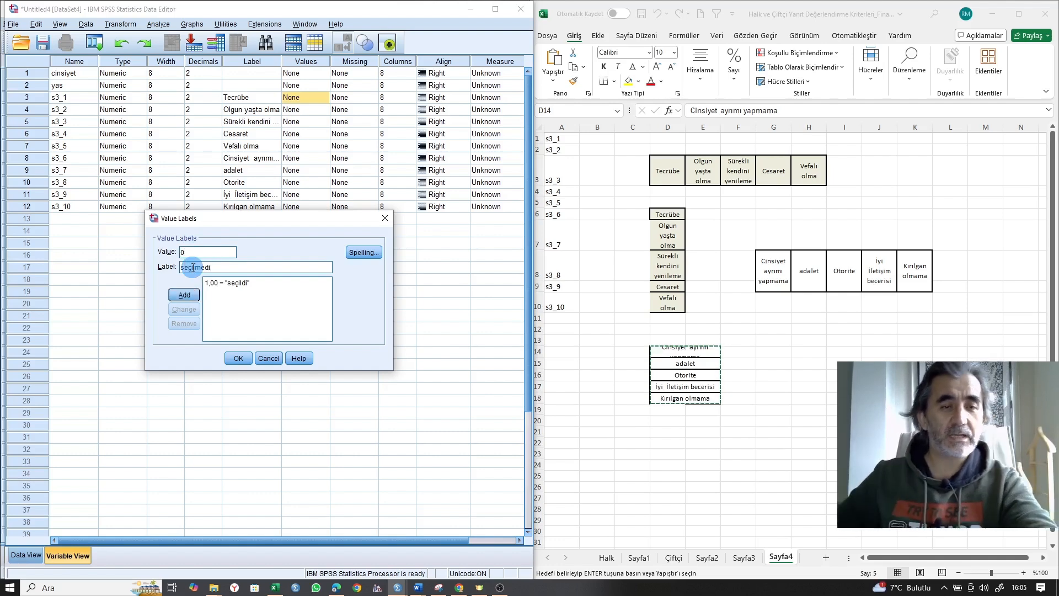
pyautogui.click(184, 291)
pyautogui.click(238, 358)
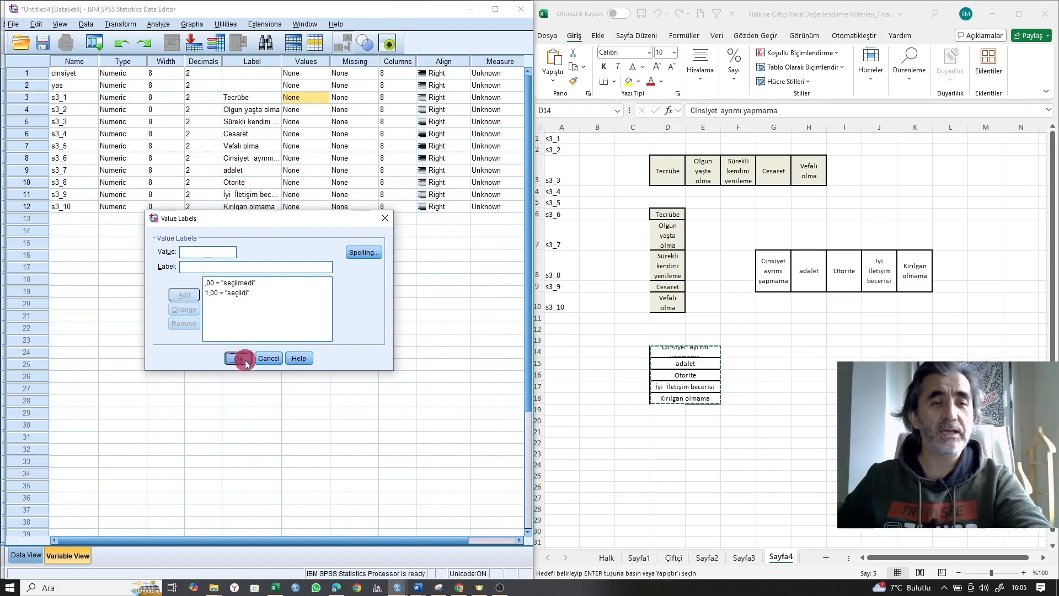
# Step: Copy the value labels of s3_1 to variables s3_2 through s3_10
pyautogui.click(305, 135)
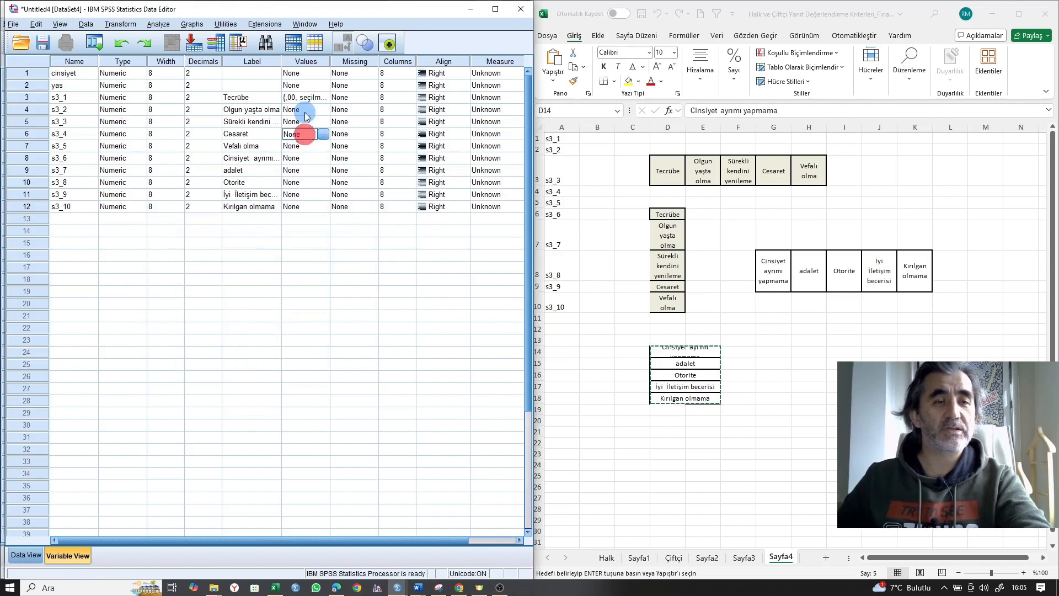
pyautogui.click(303, 100)
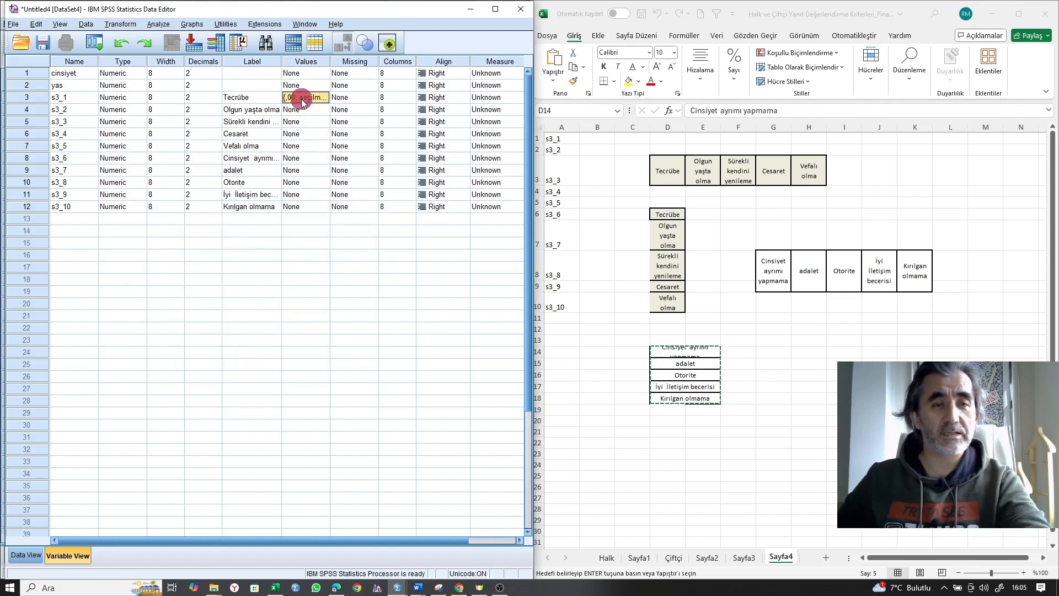
pyautogui.rightClick(303, 101)
pyautogui.click(304, 113)
pyautogui.moveTo(302, 113); pyautogui.dragTo(300, 206)
pyautogui.hotkey('ctrl', 'v')
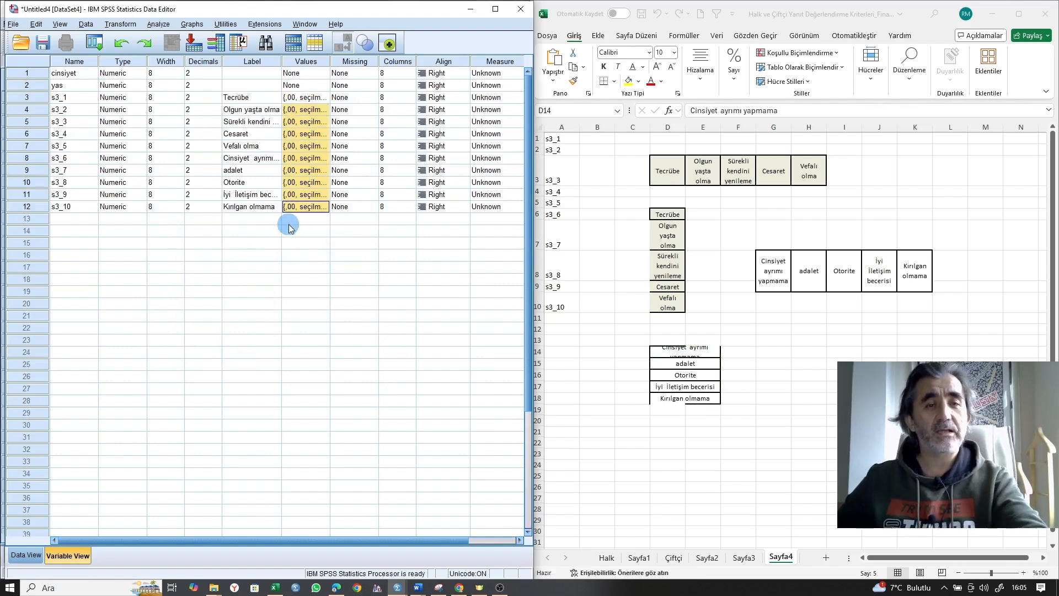
# Step: Check the columns of the defined variables in the data view and return to the variable definitions
pyautogui.click(80, 221)
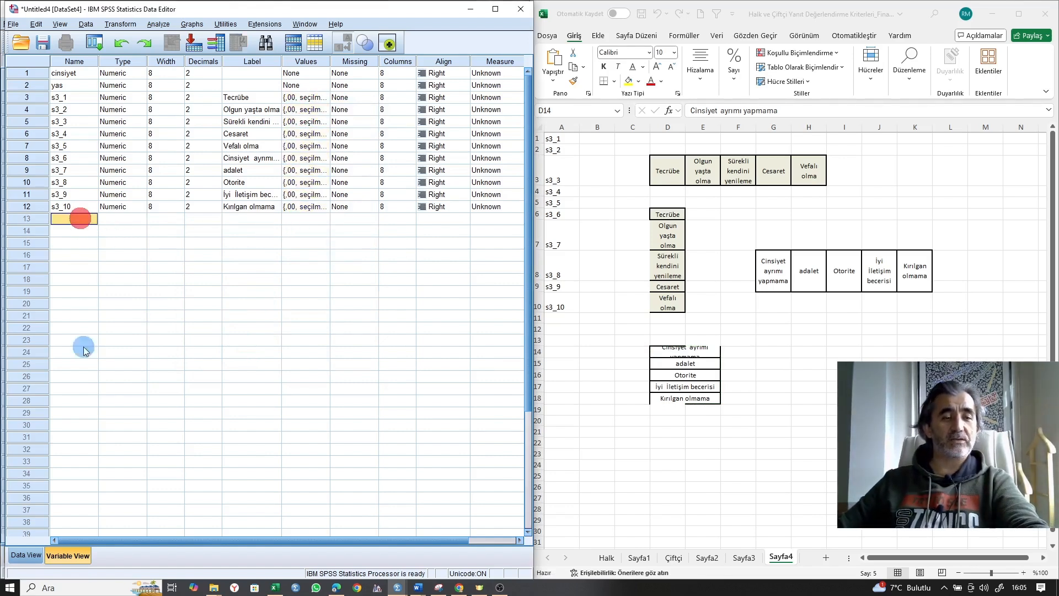
pyautogui.click(26, 556)
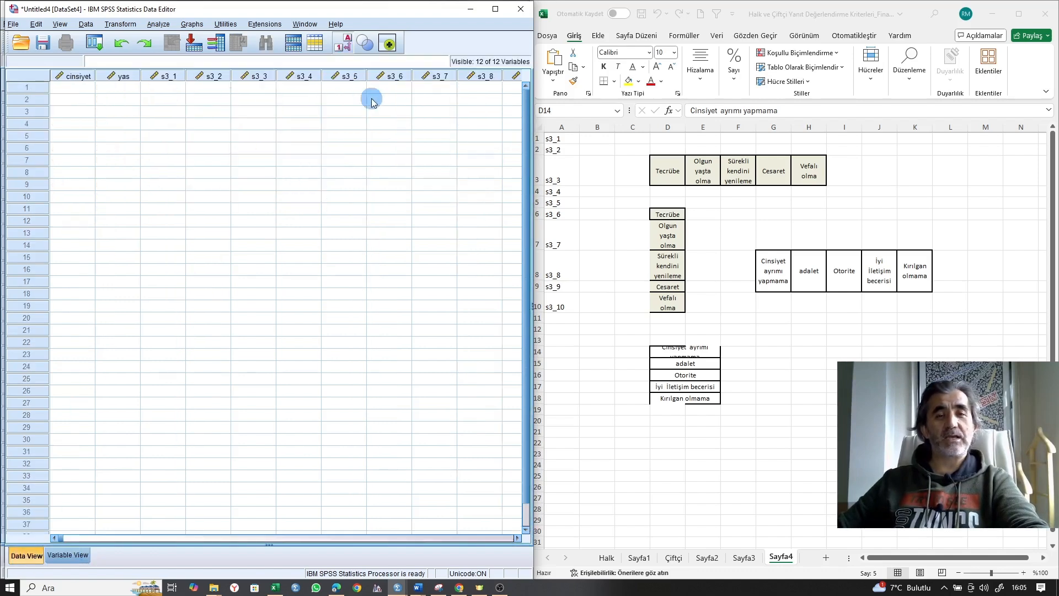
pyautogui.click(64, 558)
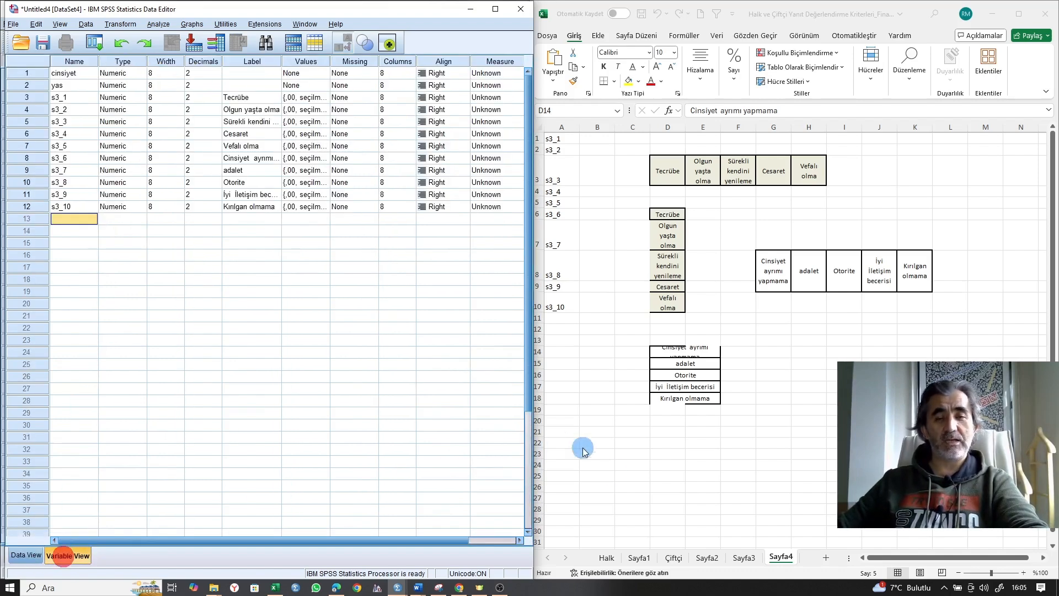
# Step: Check question 4 and its answer options in the Word survey and define the thirteenth SPSS variable as s4_1
pyautogui.moveTo(417, 588)
pyautogui.click(475, 552)
pyautogui.scroll(-5, 662, 367)
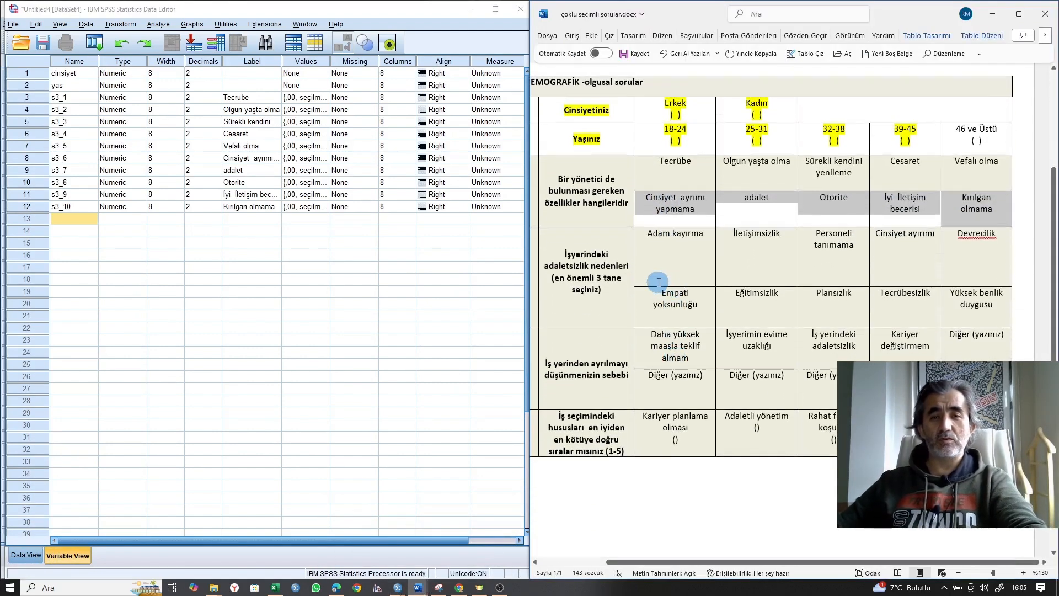
pyautogui.click(609, 268)
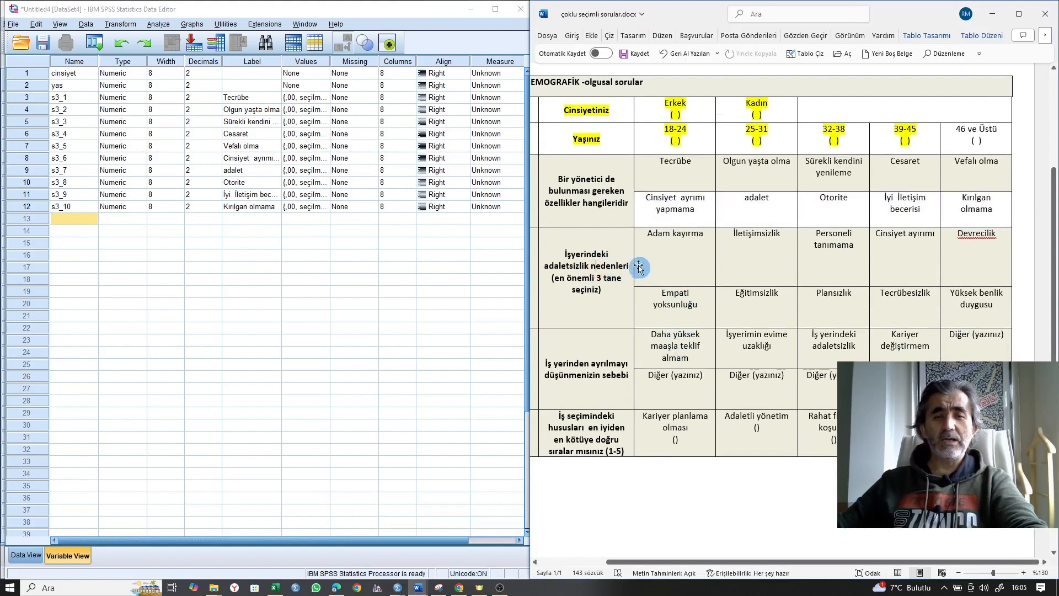
pyautogui.moveTo(716, 561); pyautogui.dragTo(679, 552)
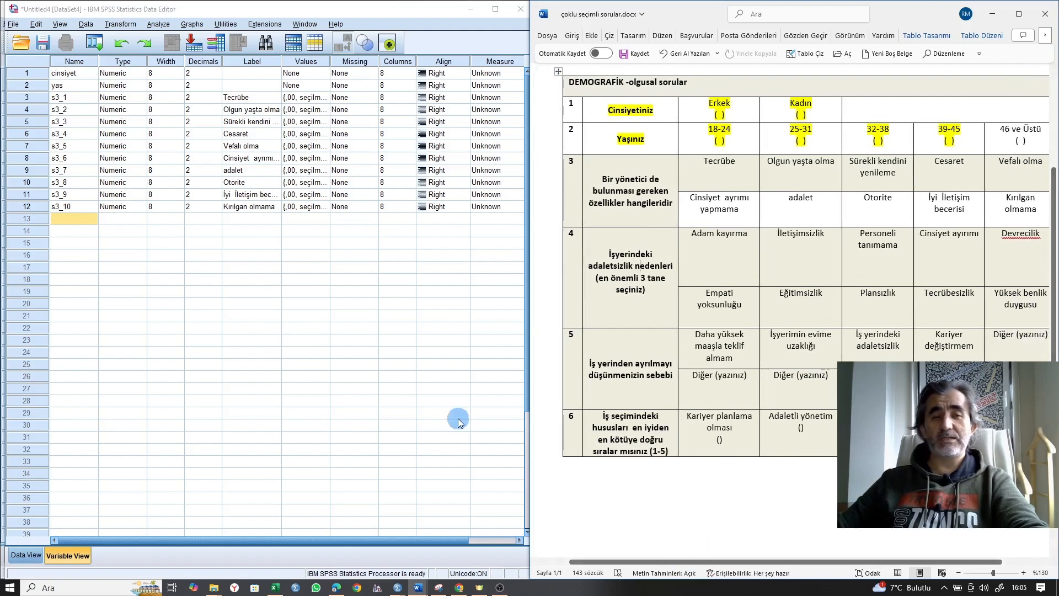
pyautogui.click(67, 219)
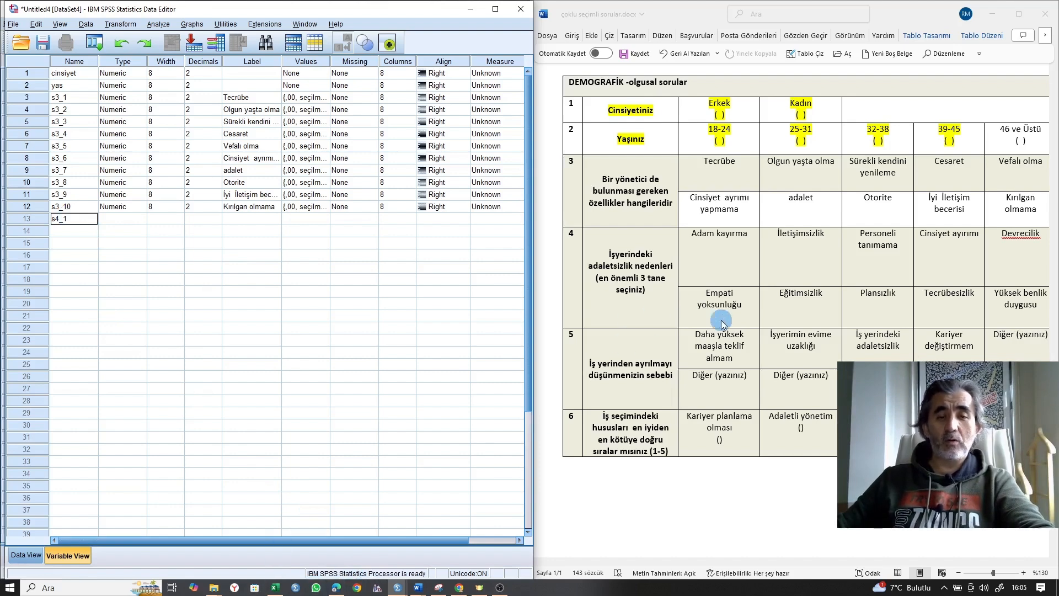
# Step: Switch to Excel and fill A22:A31 with the series s4_1 to s4_10
pyautogui.click(275, 589)
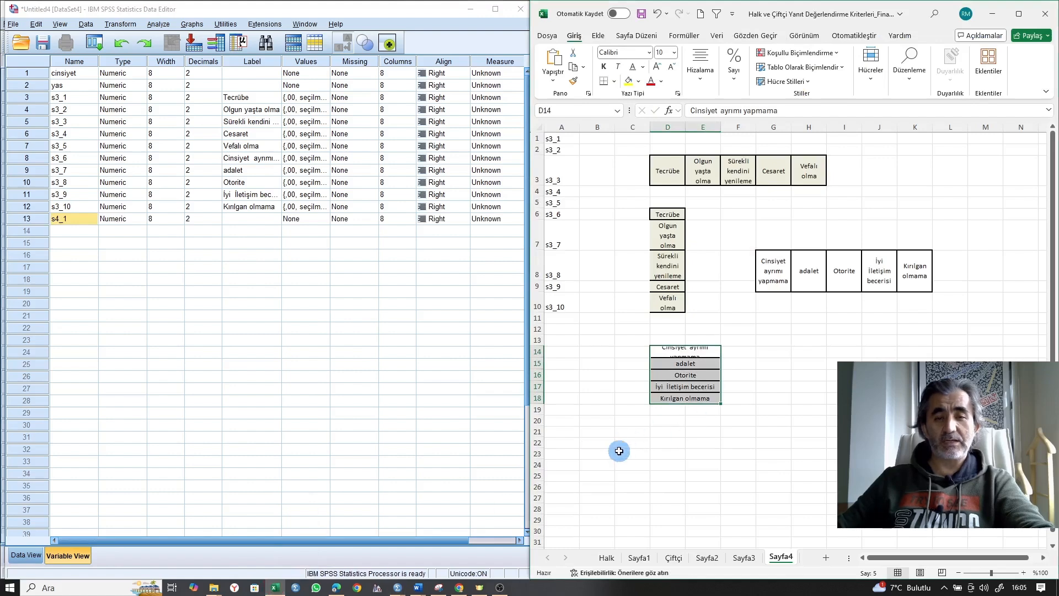
pyautogui.click(567, 439)
pyautogui.write('s4')
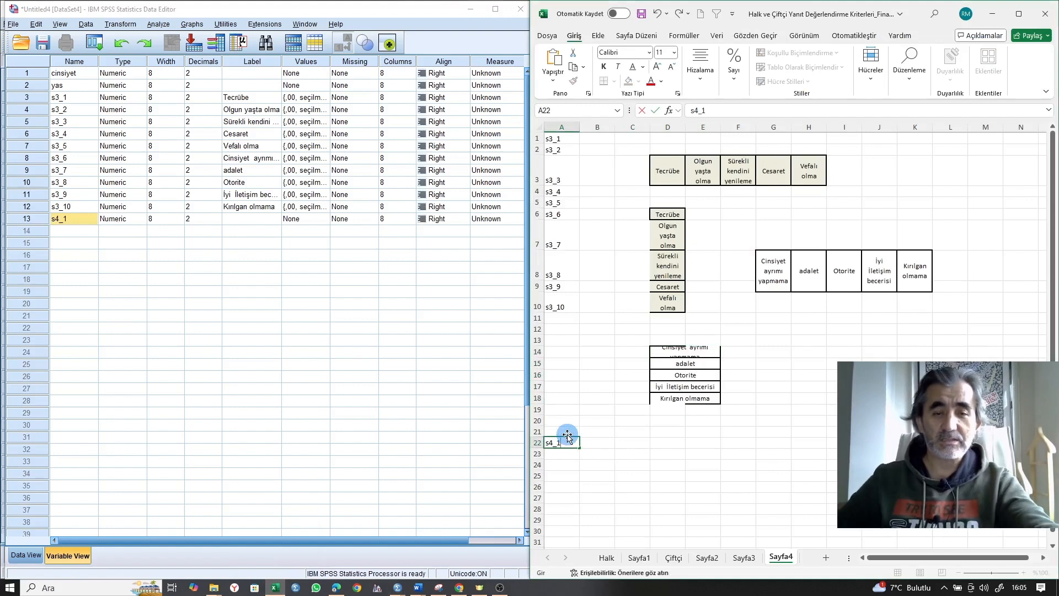
pyautogui.write('_1')
pyautogui.scroll(-1, 564, 441)
pyautogui.scroll(-3, 565, 439)
pyautogui.moveTo(581, 216); pyautogui.dragTo(571, 317)
# Step: Copy the names s4_1 to s4_10 and paste them into the SPSS variable names, starting at the existing s4_1 row
pyautogui.hotkey('ctrl', 'c')
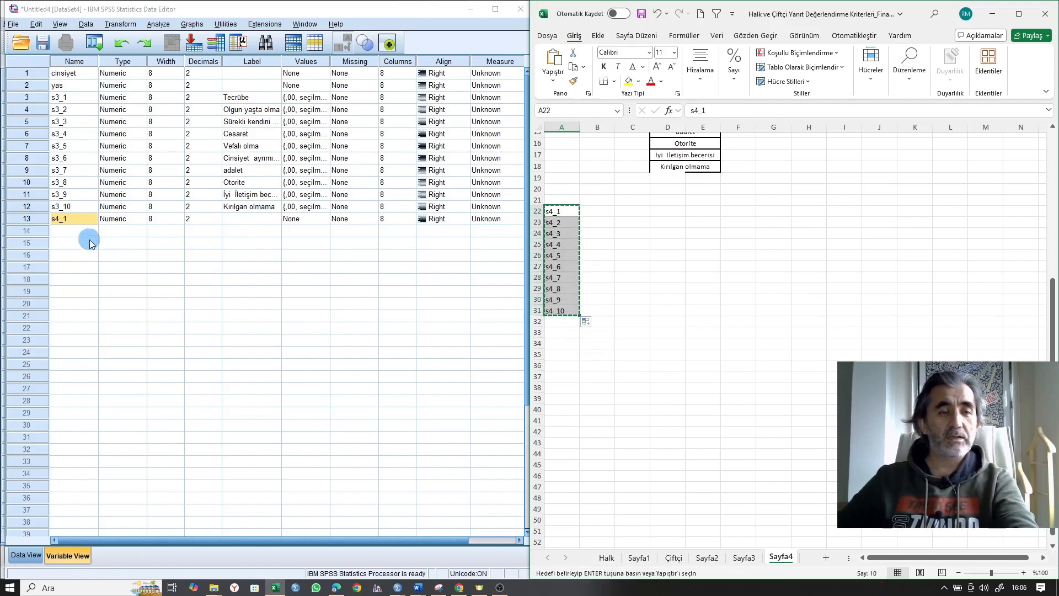
pyautogui.click(78, 221)
pyautogui.hotkey('ctrl', 'v')
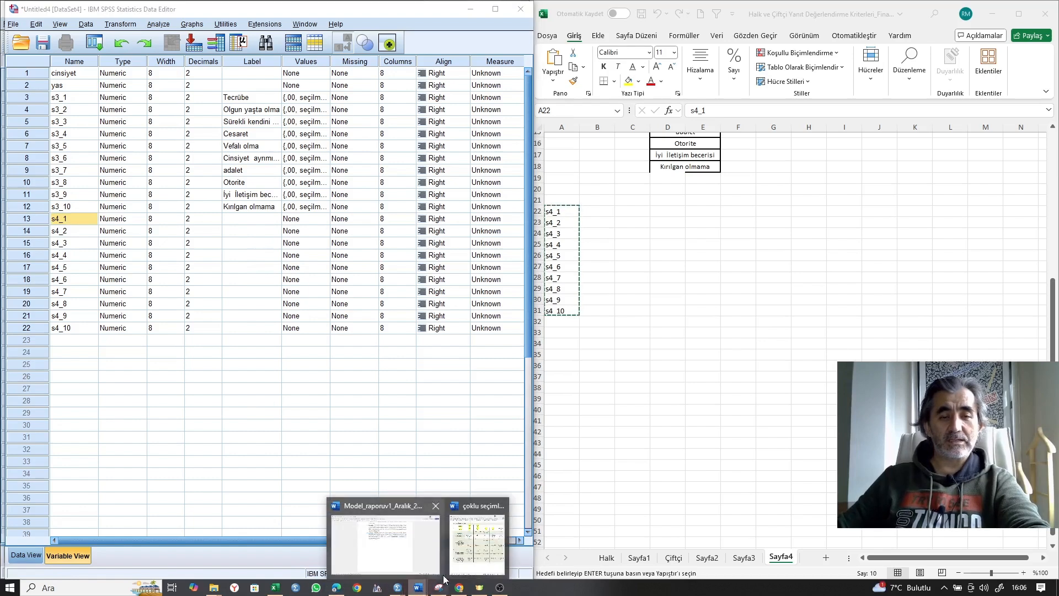
# Step: Copy the first row of question 4's answer options from the Word survey and paste it into Excel starting at C29
pyautogui.click(477, 537)
pyautogui.moveTo(743, 265); pyautogui.dragTo(1009, 268)
pyautogui.hotkey('ctrl', 'c')
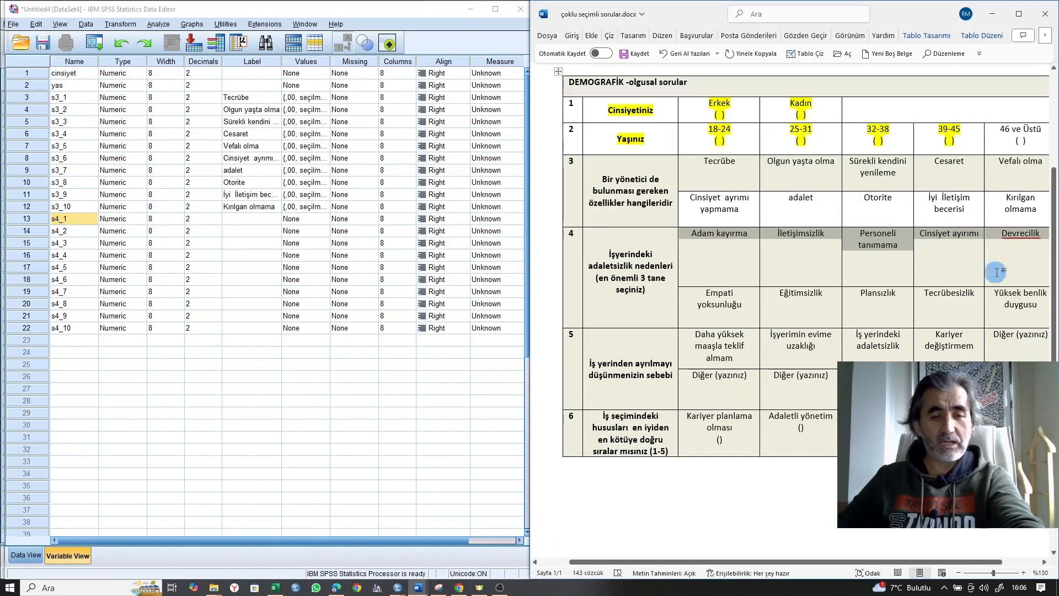
pyautogui.click(274, 588)
pyautogui.click(648, 287)
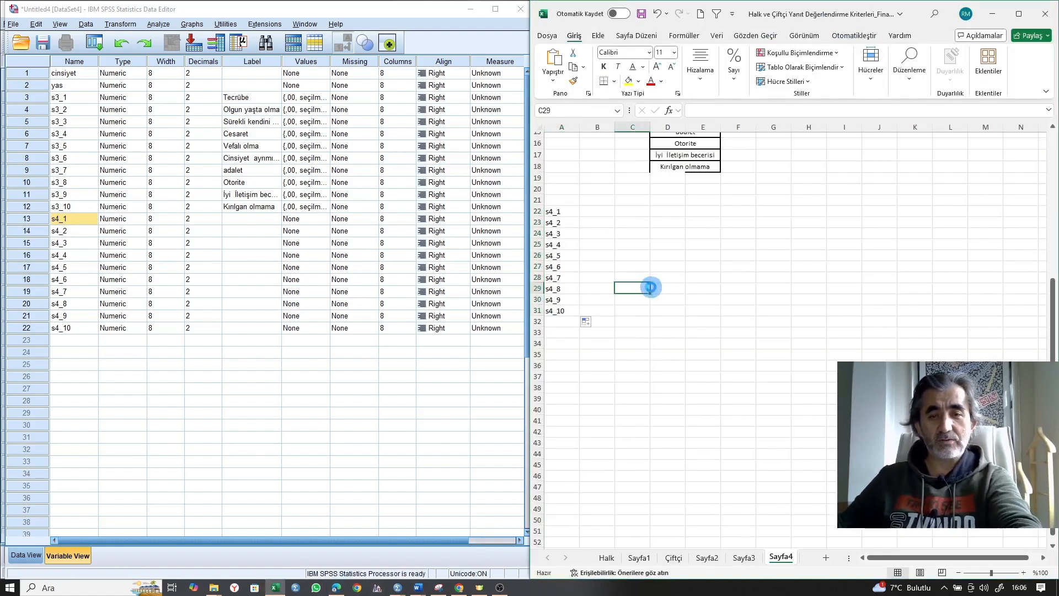
pyautogui.hotkey('ctrl', 'v')
pyautogui.click(629, 330)
pyautogui.rightClick(628, 330)
pyautogui.click(775, 351)
pyautogui.click(669, 320)
pyautogui.rightClick(669, 320)
pyautogui.click(632, 295)
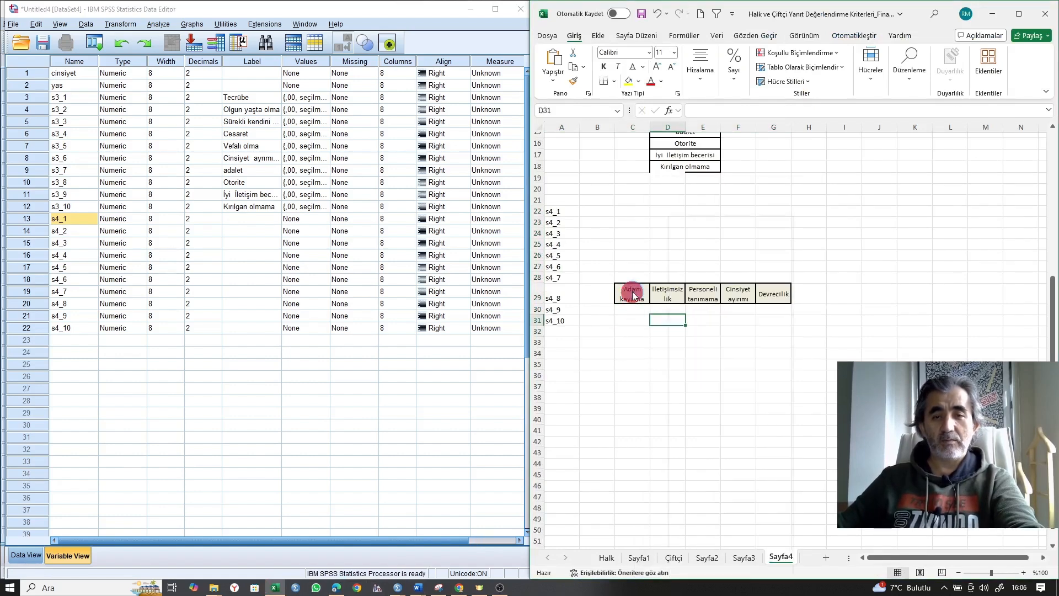
# Step: Copy the five answer options in C29:G29 and paste them transposed as a column starting at C32
pyautogui.moveTo(773, 292); pyautogui.dragTo(642, 287)
pyautogui.hotkey('ctrl', 'c')
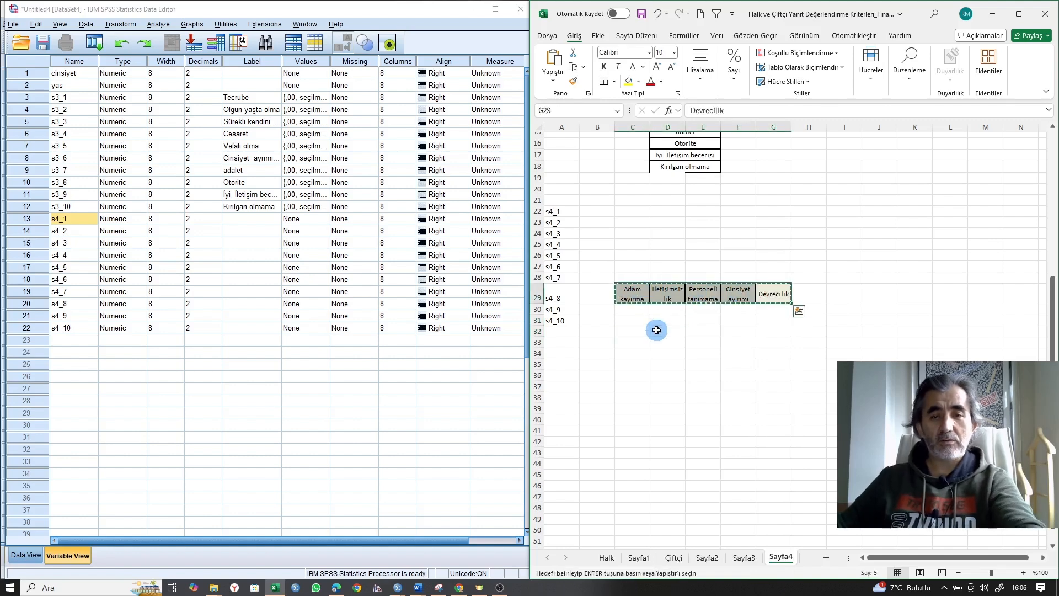
pyautogui.click(641, 330)
pyautogui.rightClick(642, 331)
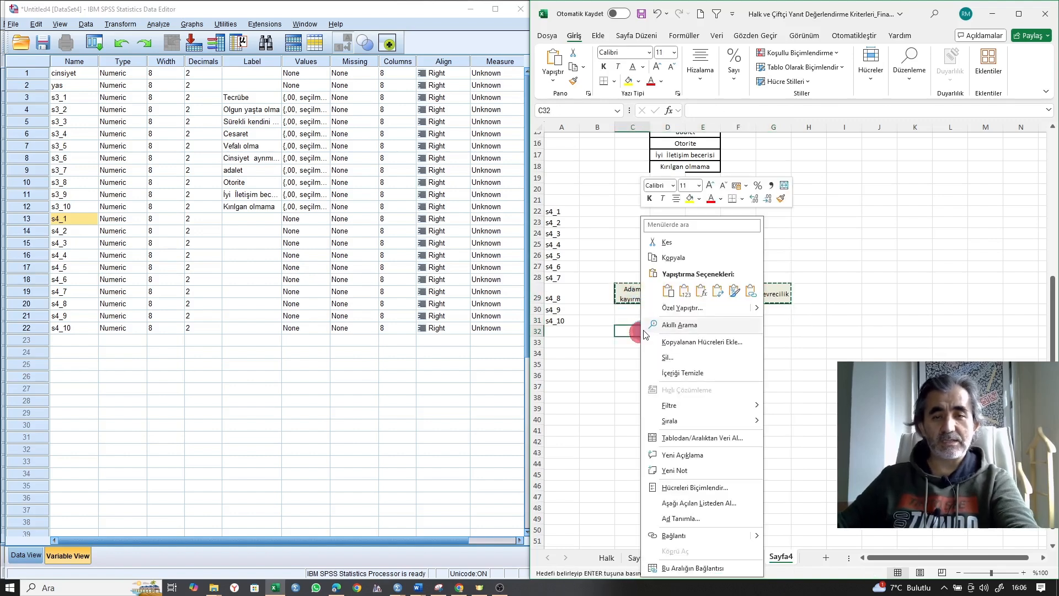
pyautogui.click(718, 291)
# Step: Paste the five copied answer options into the SPSS labels of s4_1 to s4_5
pyautogui.click(382, 294)
pyautogui.moveTo(247, 221); pyautogui.dragTo(247, 264)
pyautogui.hotkey('ctrl', 'v')
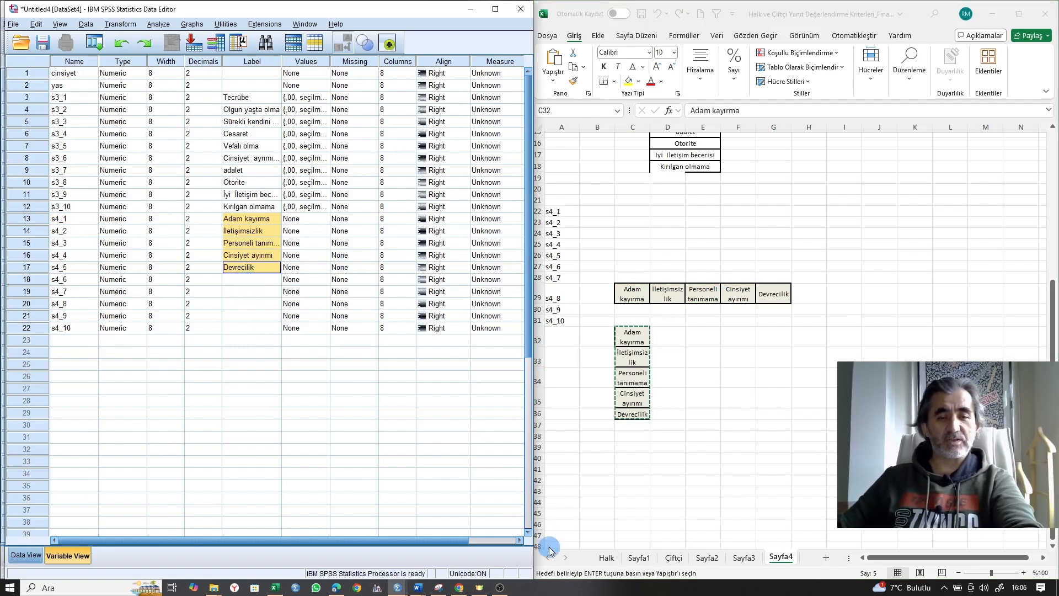
# Step: Copy the second row of question 4's answer options from the Word survey and paste it into Excel starting at D40
pyautogui.click(279, 588)
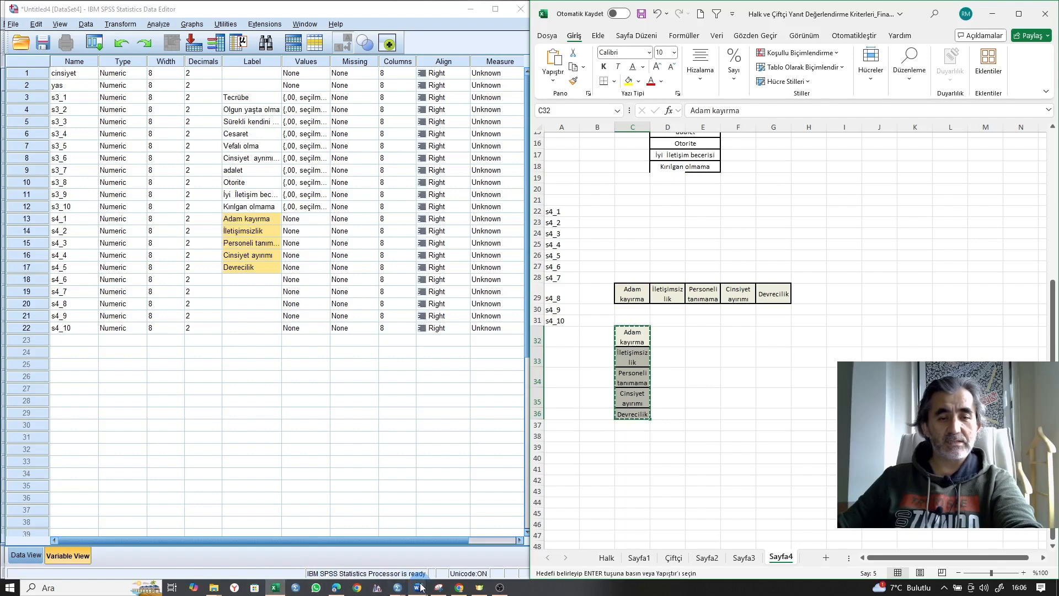
pyautogui.moveTo(418, 588)
pyautogui.click(475, 543)
pyautogui.moveTo(738, 302); pyautogui.dragTo(1010, 308)
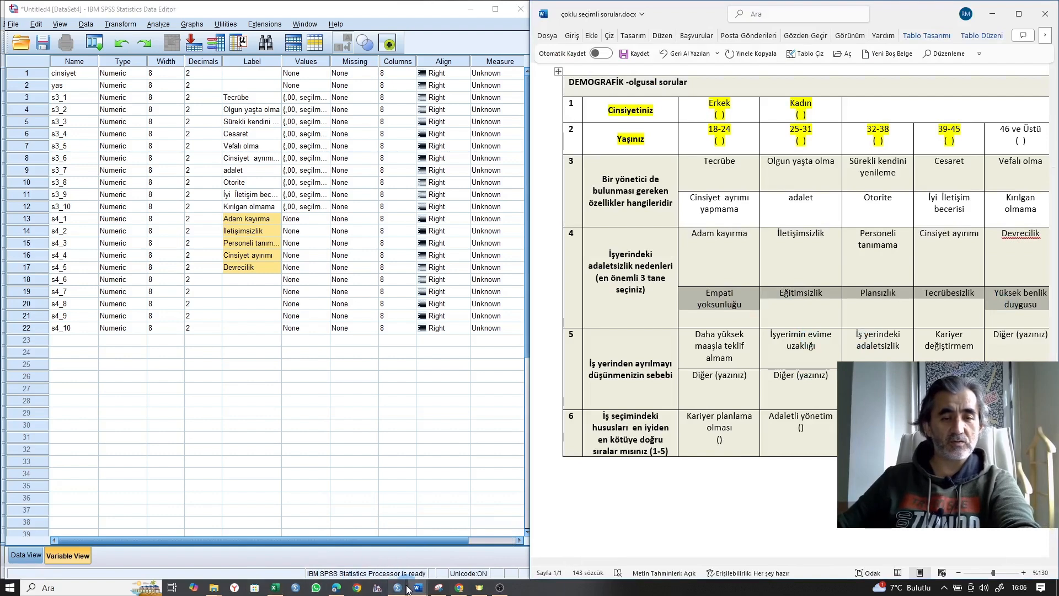
pyautogui.click(274, 587)
pyautogui.click(665, 457)
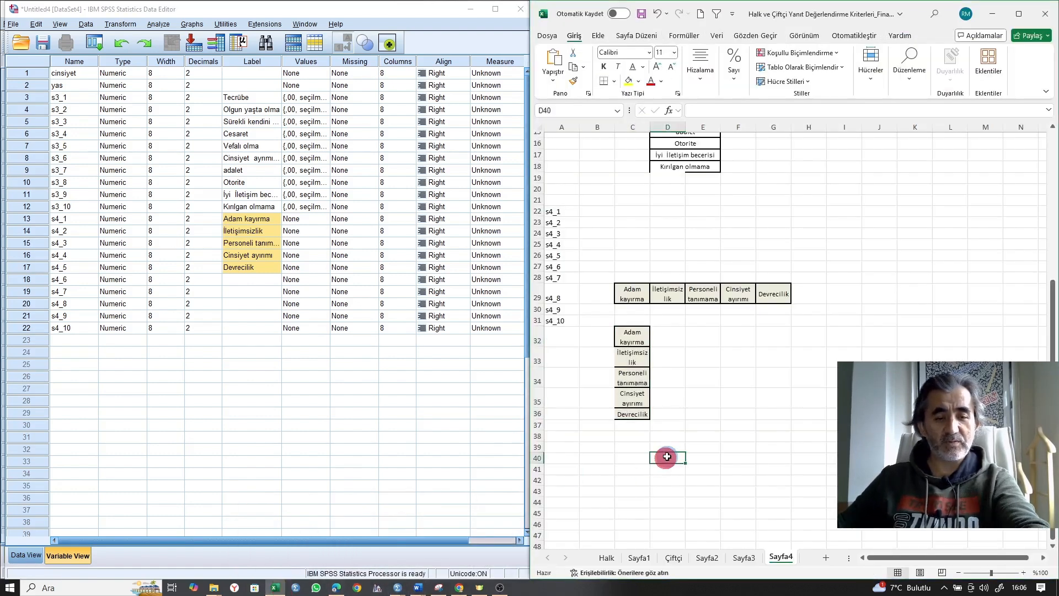
pyautogui.hotkey('ctrl', 'v')
# Step: Copy the five options in row 40 and paste them transposed as a column starting at D42
pyautogui.scroll(-2, 684, 449)
pyautogui.hotkey('ctrl', 'c')
pyautogui.rightClick(669, 435)
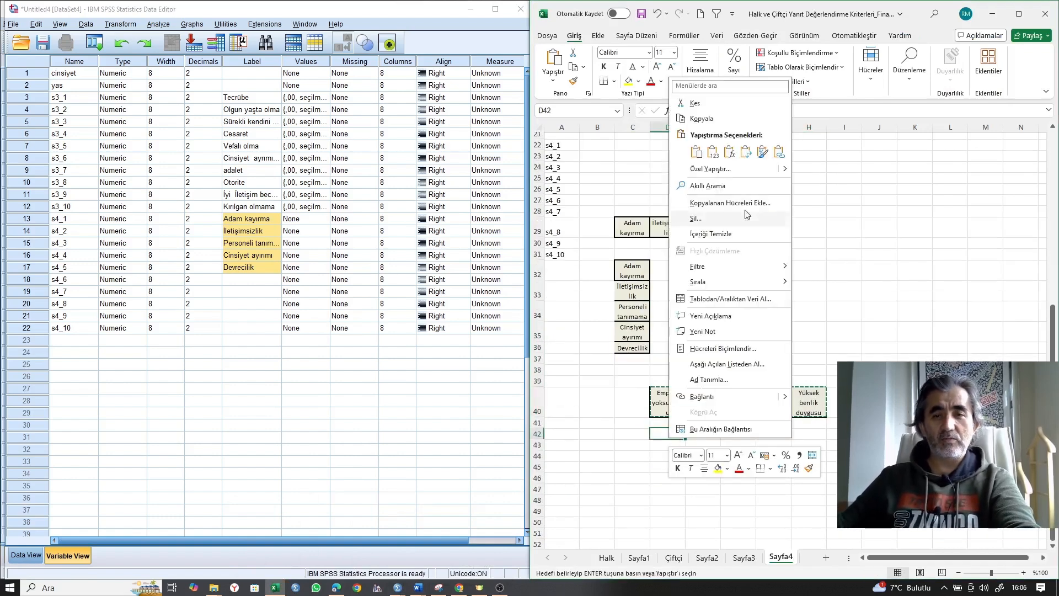
pyautogui.click(746, 151)
# Step: Paste the second set of five answer options into the SPSS labels of s4_6 to s4_10
pyautogui.click(386, 268)
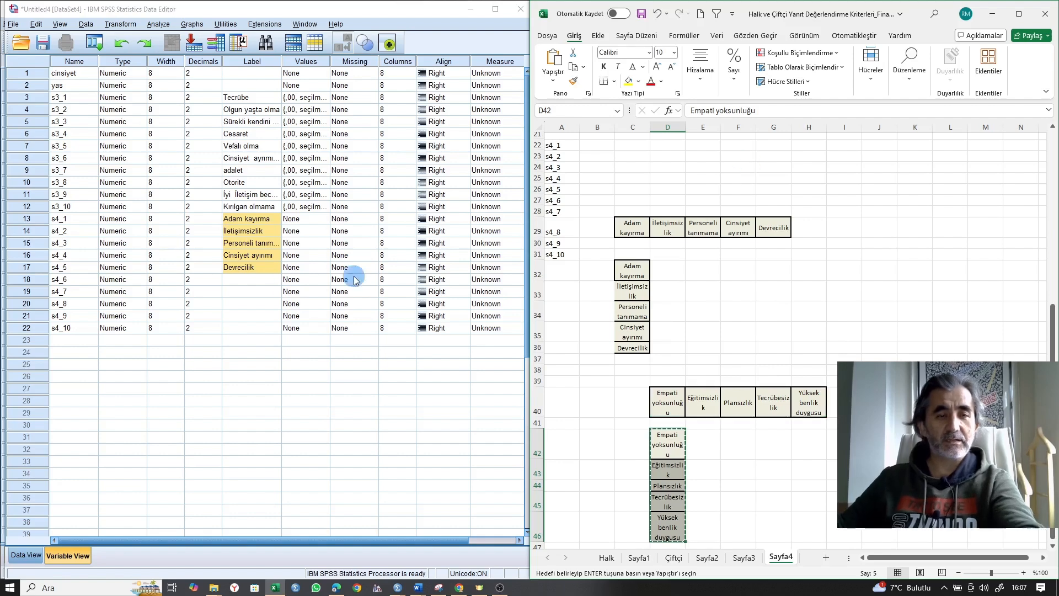
pyautogui.moveTo(238, 279); pyautogui.dragTo(247, 328)
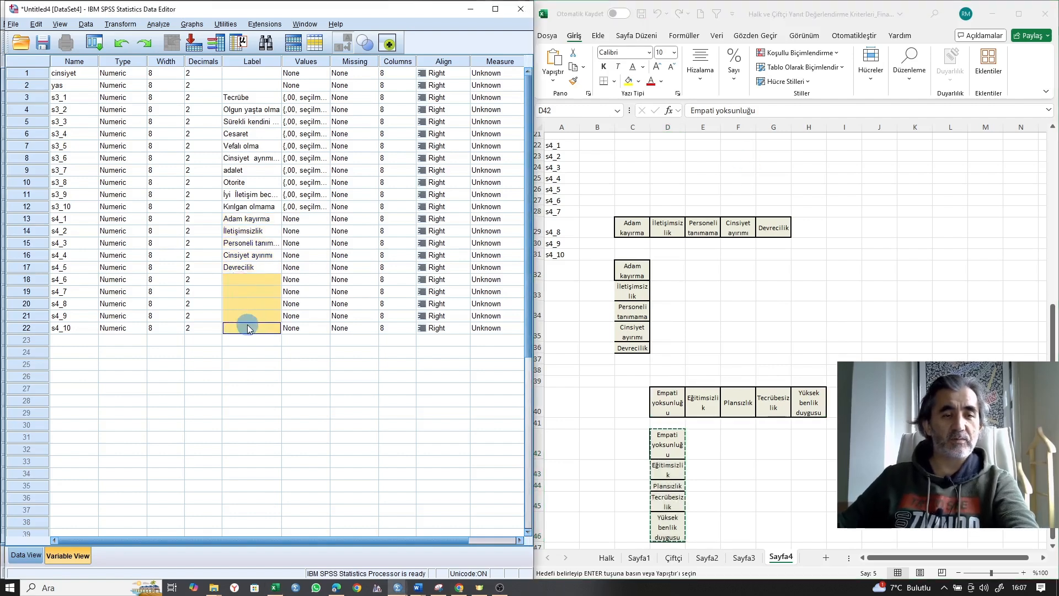
pyautogui.hotkey('ctrl', 'v')
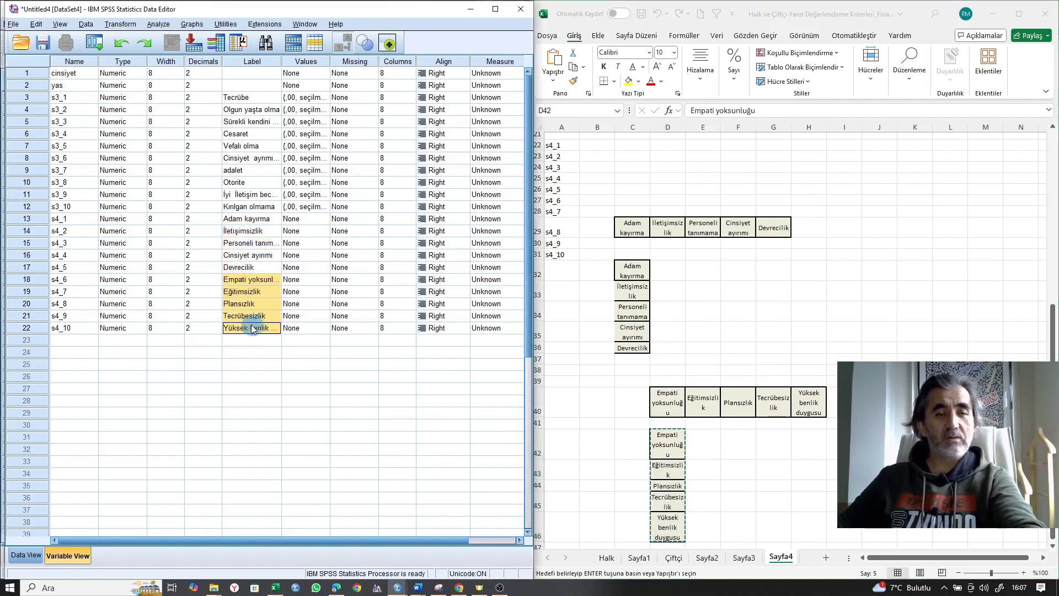
# Step: Copy the value labels of the question 3 variables to all of s4_1 to s4_10
pyautogui.rightClick(313, 212)
pyautogui.click(310, 219)
pyautogui.moveTo(310, 220); pyautogui.dragTo(301, 328)
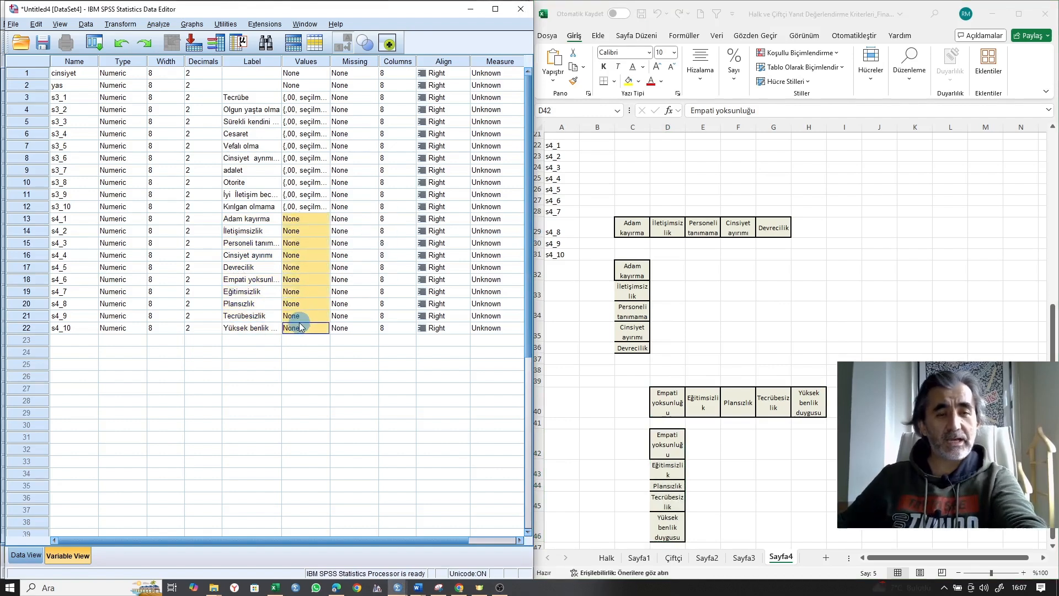
pyautogui.hotkey('ctrl', 'v')
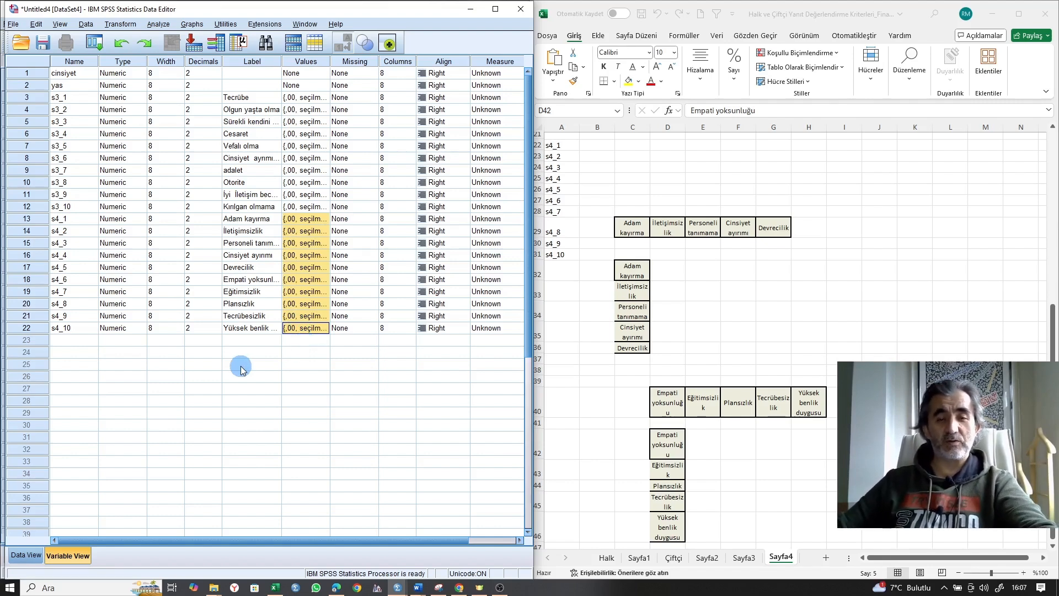
# Step: Examine question 5 in the Word survey, comparing its fixed answer options with its open-ended Diğer (yazınız) options
pyautogui.click(418, 591)
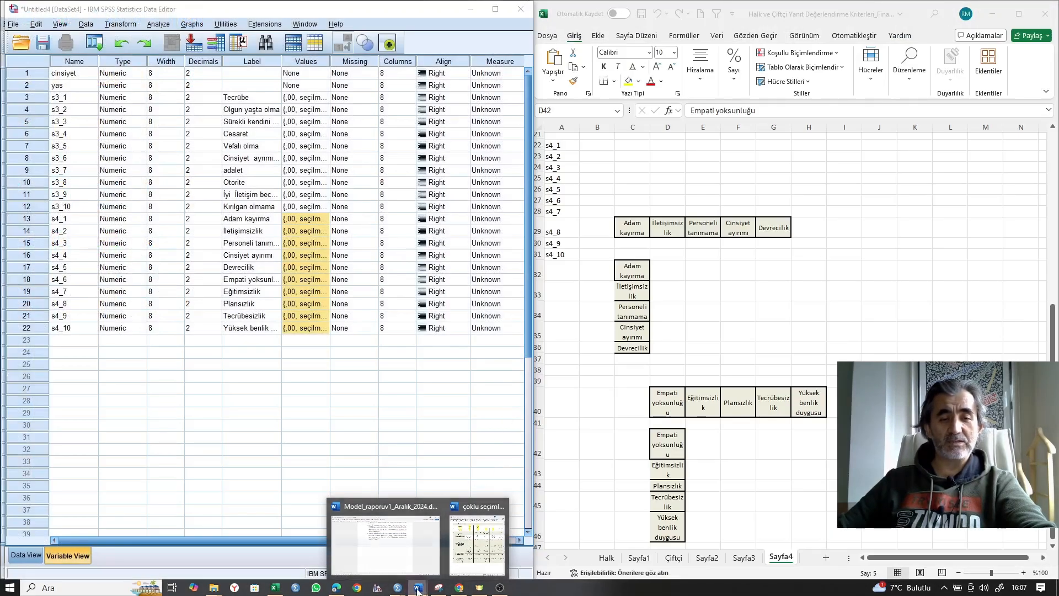
pyautogui.click(486, 558)
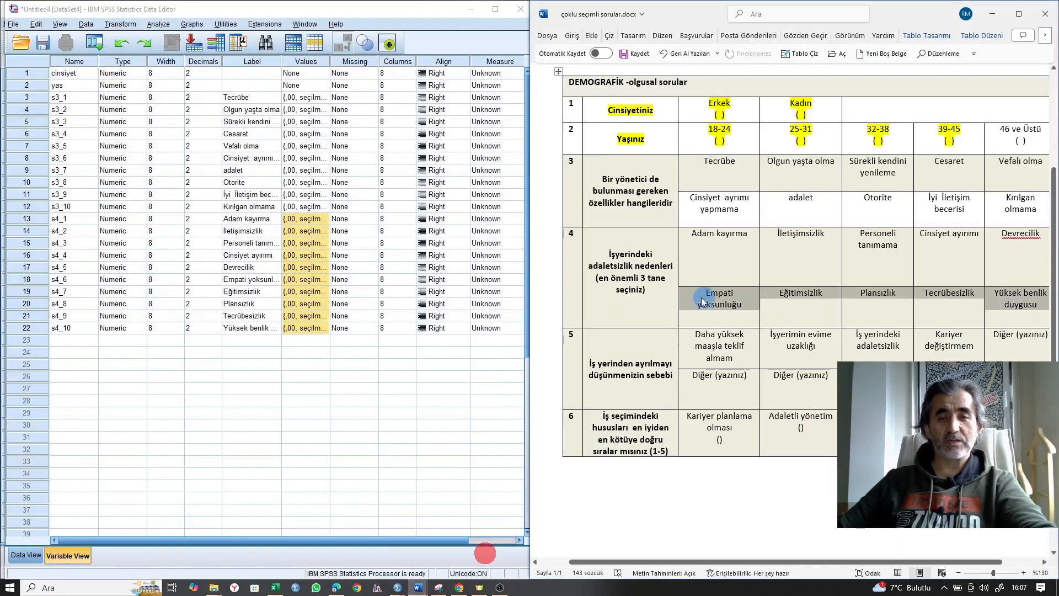
pyautogui.click(709, 352)
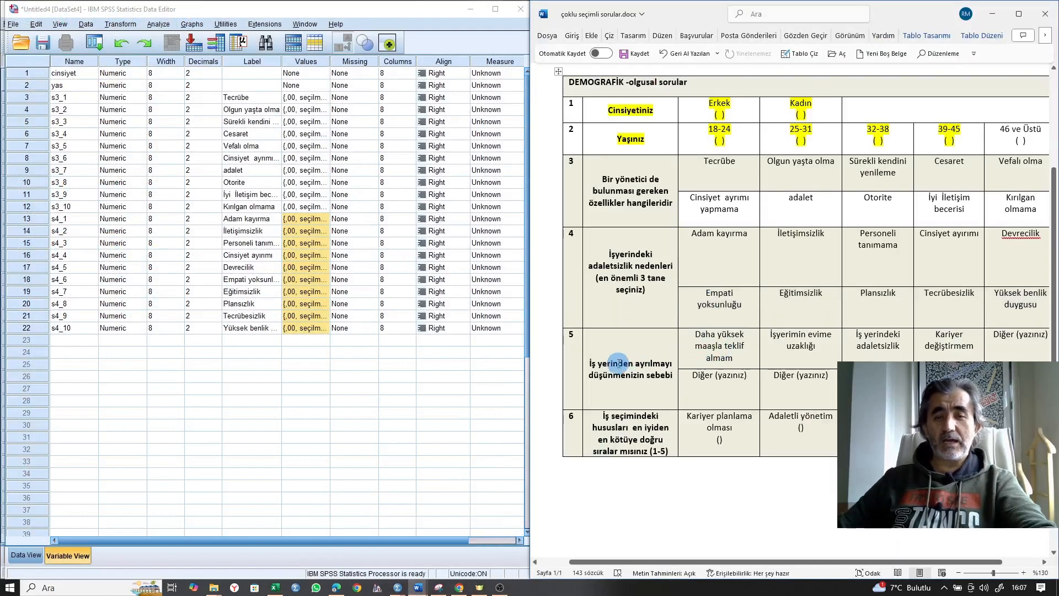
pyautogui.moveTo(679, 353); pyautogui.dragTo(906, 358)
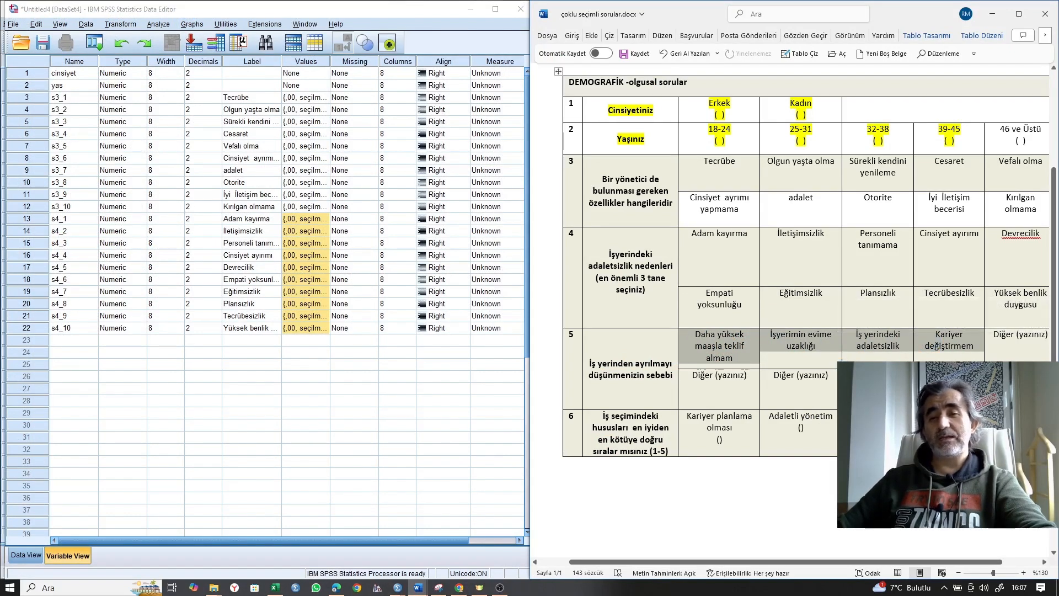
pyautogui.moveTo(1018, 359); pyautogui.dragTo(1015, 335)
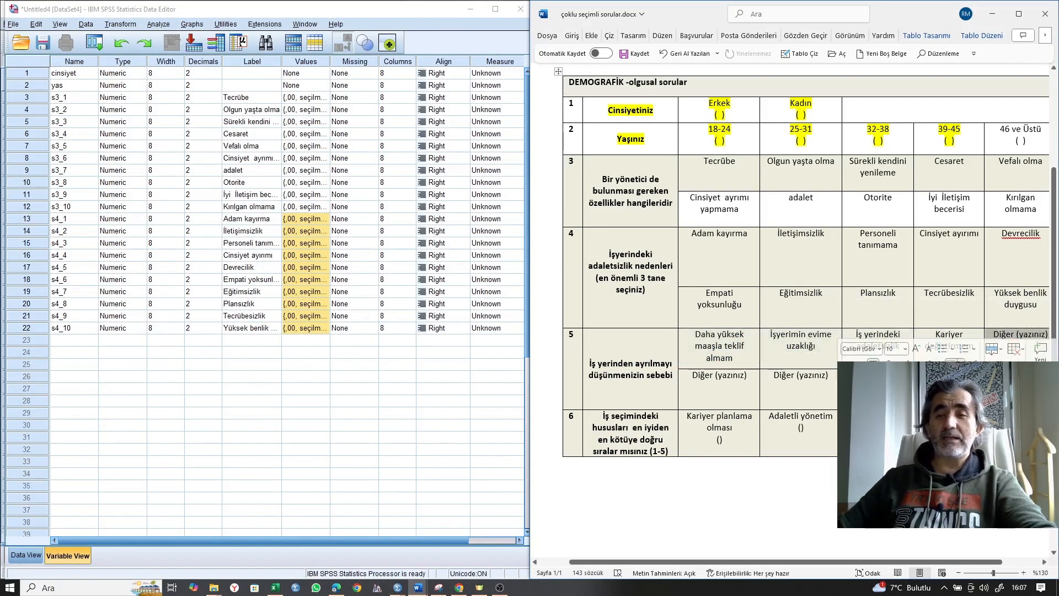
pyautogui.moveTo(735, 382); pyautogui.dragTo(733, 381)
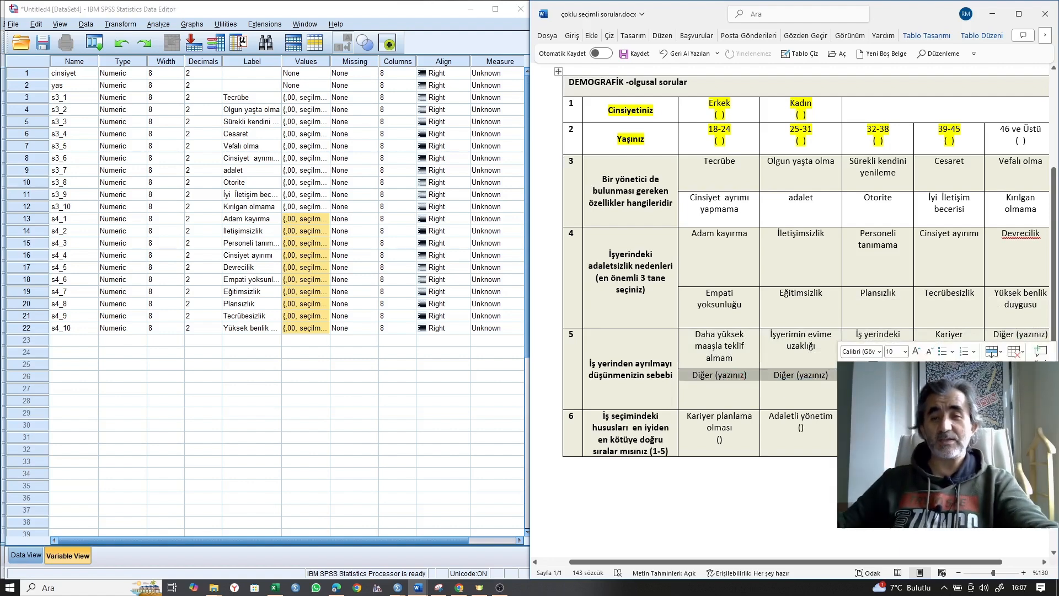
pyautogui.moveTo(742, 351); pyautogui.dragTo(944, 356)
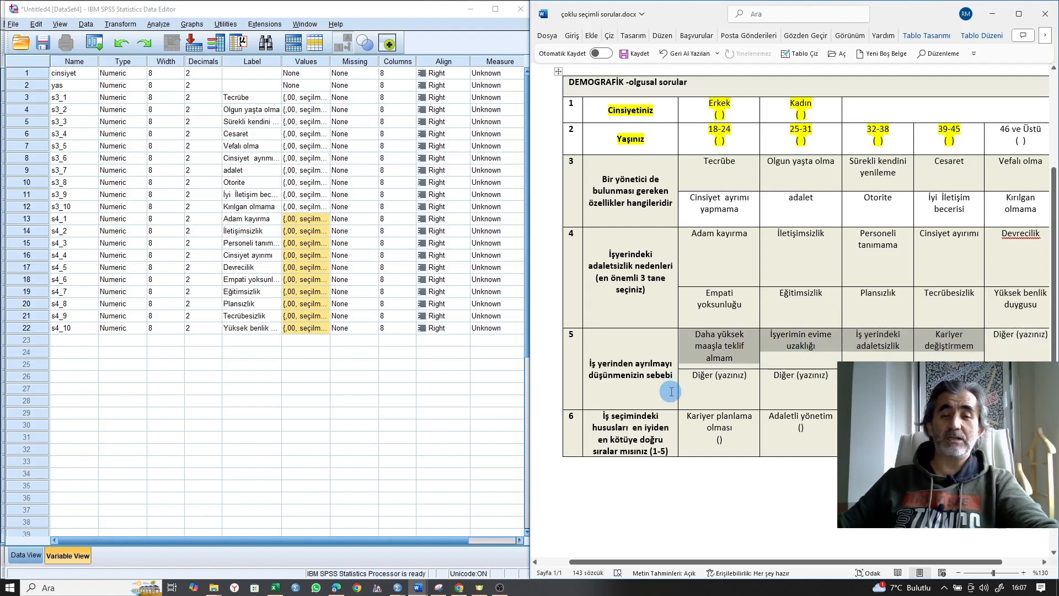
pyautogui.click(718, 381)
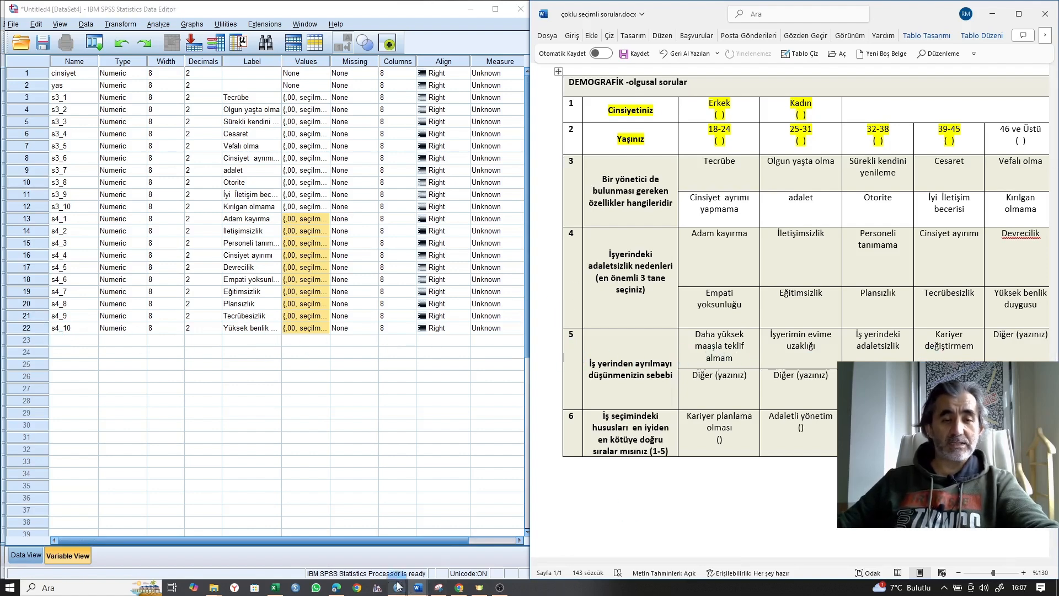
# Step: Switch to Excel and fill A52:A55 with the series s5_1 to s5_4
pyautogui.click(279, 589)
pyautogui.scroll(-5, 769, 473)
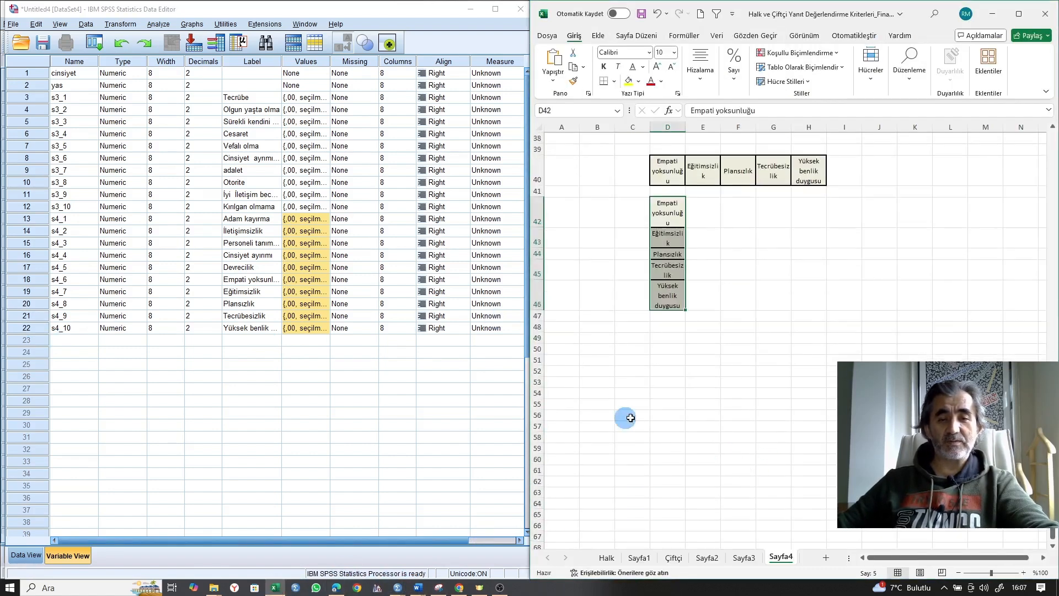
pyautogui.click(574, 365)
pyautogui.write('s5_1')
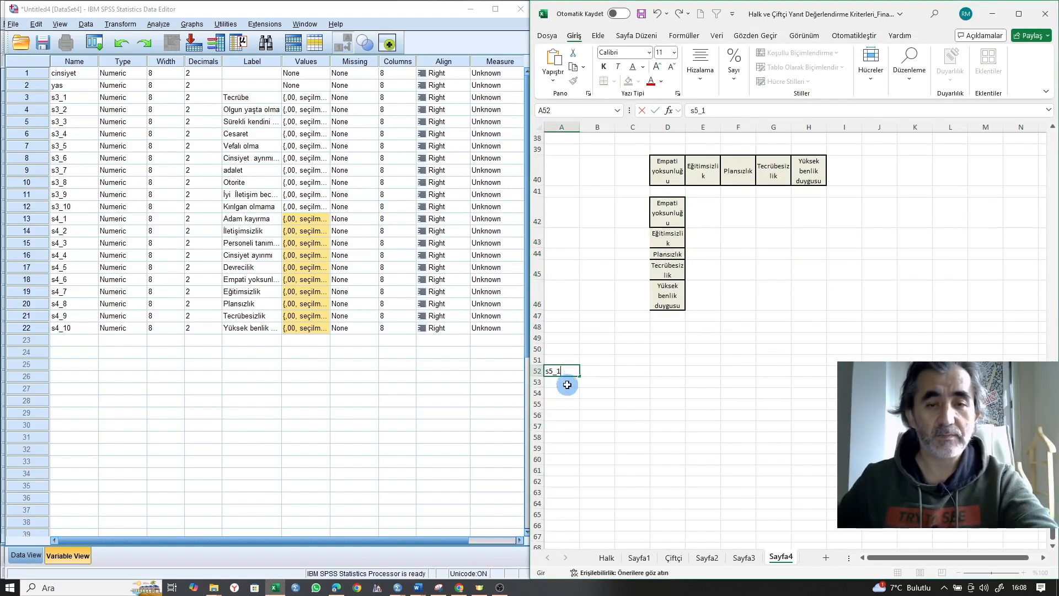
pyautogui.click(567, 371)
pyautogui.moveTo(579, 377); pyautogui.dragTo(574, 406)
# Step: Copy the names s5_1 to s5_4 and paste them into the SPSS variable names starting at row 23
pyautogui.hotkey('ctrl', 'c')
pyautogui.click(87, 336)
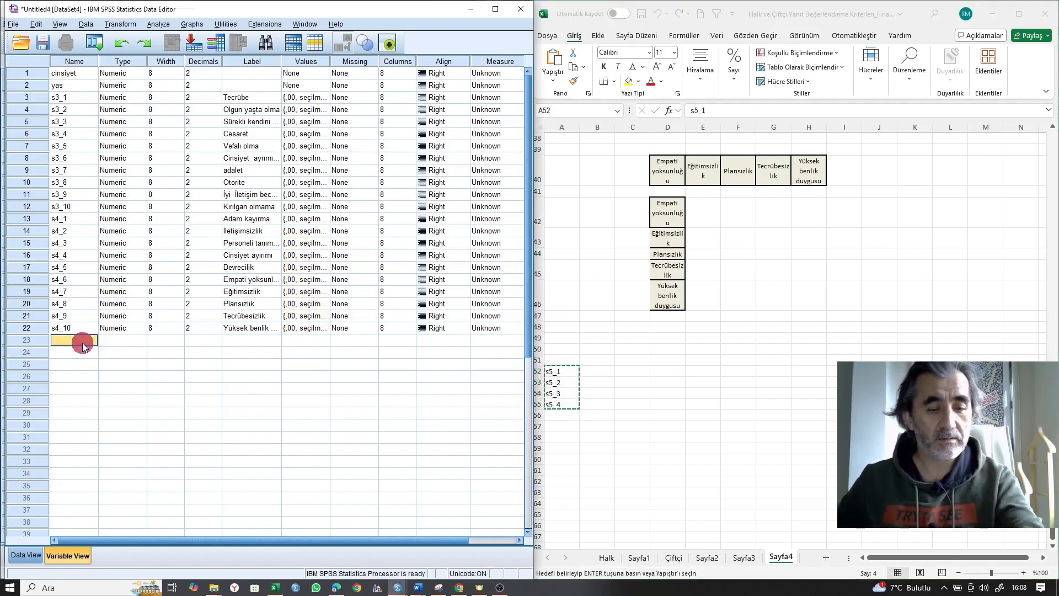
pyautogui.hotkey('ctrl', 'v')
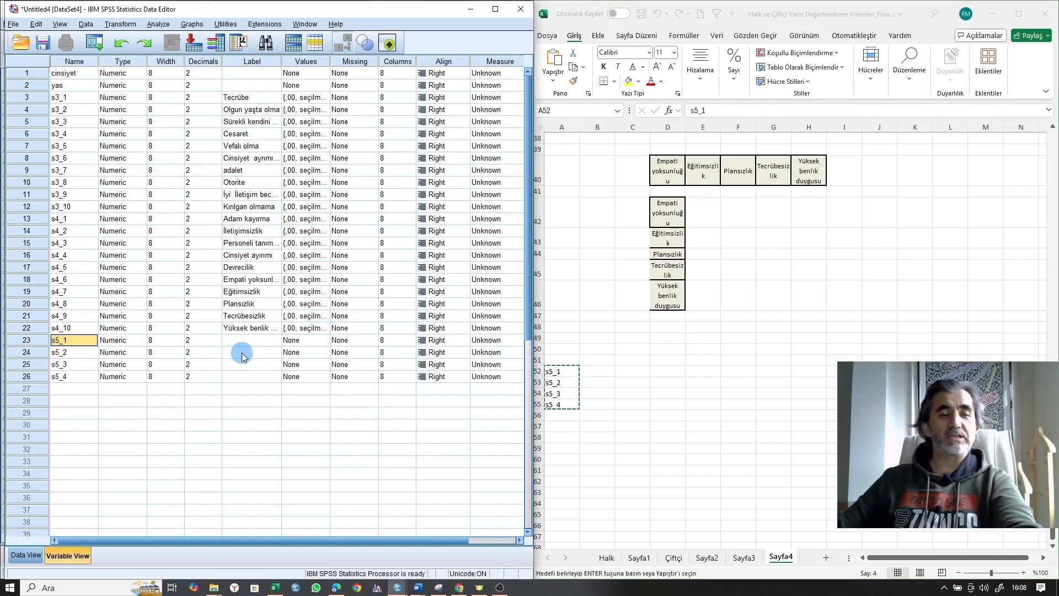
pyautogui.click(84, 389)
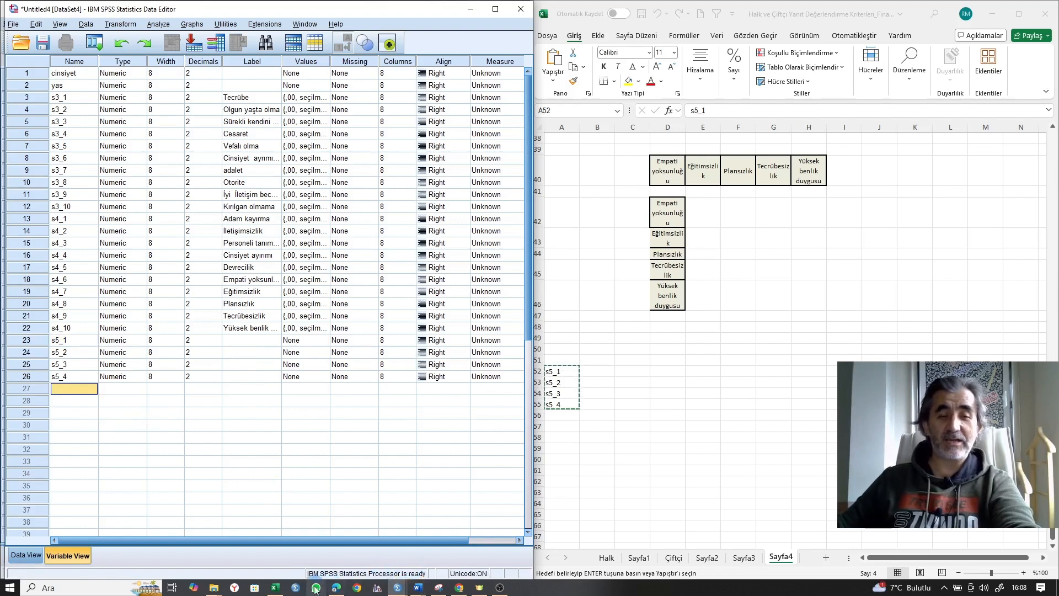
# Step: Fill A58:A63 in Excel with the series s5d_1 to s5d_6 for question 5's open-ended answers
pyautogui.click(563, 424)
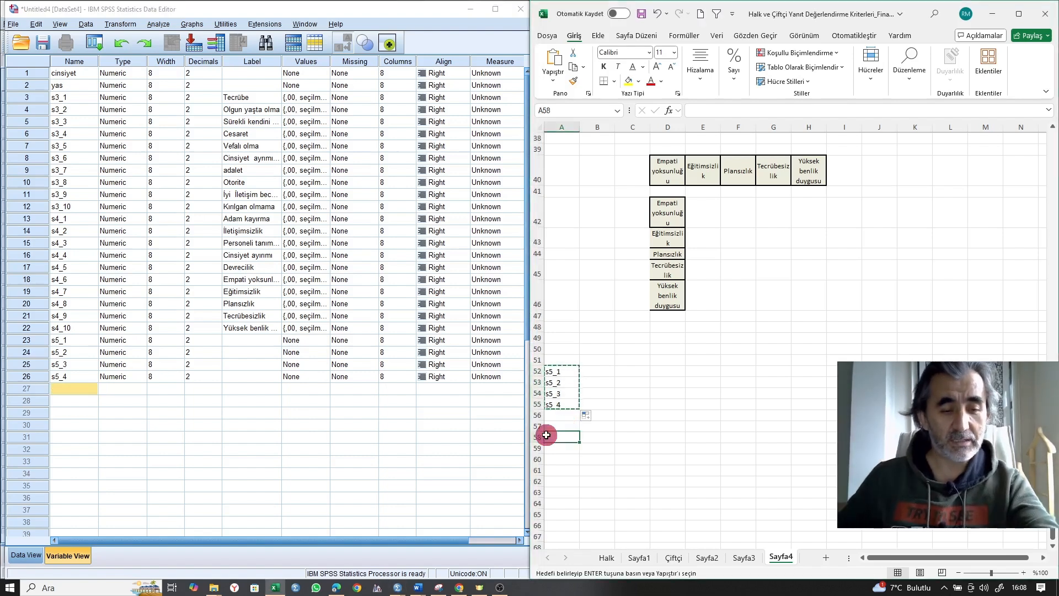
pyautogui.write('s5d_1')
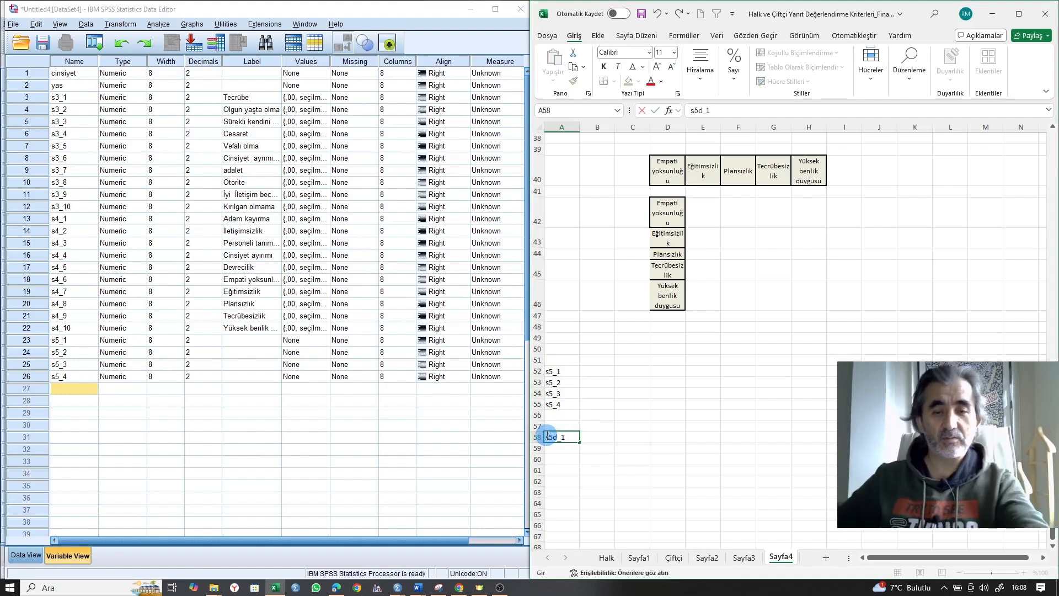
pyautogui.click(568, 462)
pyautogui.click(563, 438)
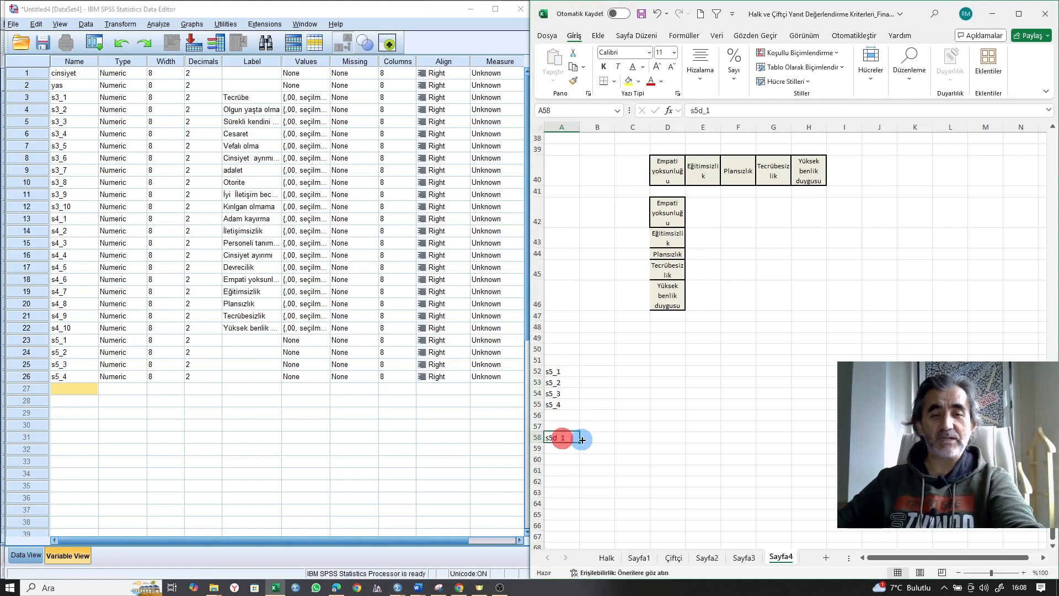
pyautogui.moveTo(581, 442); pyautogui.dragTo(583, 493)
# Step: Copy the names s5d_1 to s5d_6 and paste them into the SPSS variable names starting at row 27
pyautogui.hotkey('ctrl', 'c')
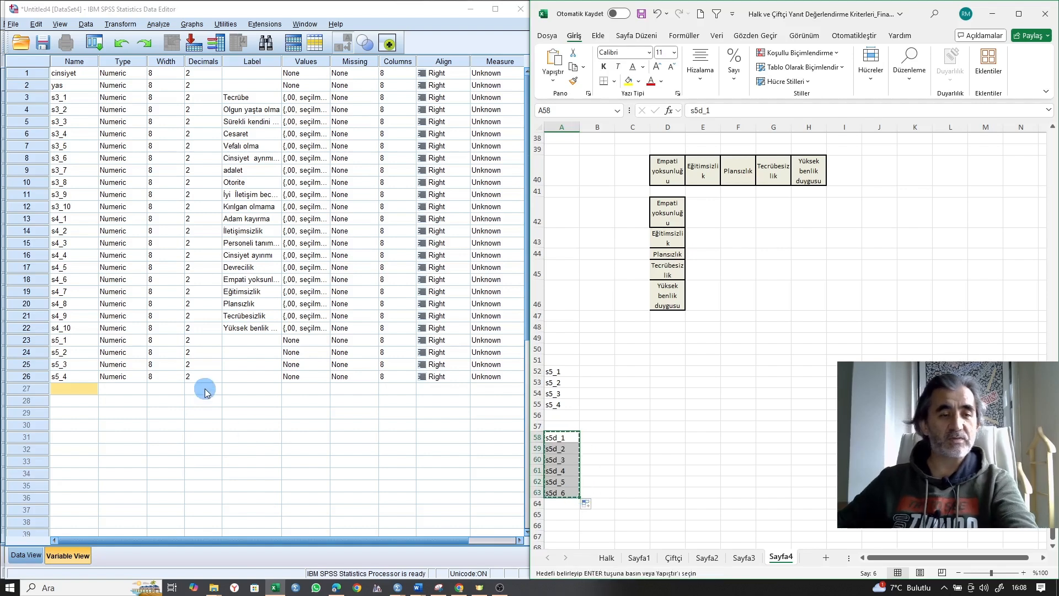
pyautogui.rightClick(89, 390)
pyautogui.click(105, 414)
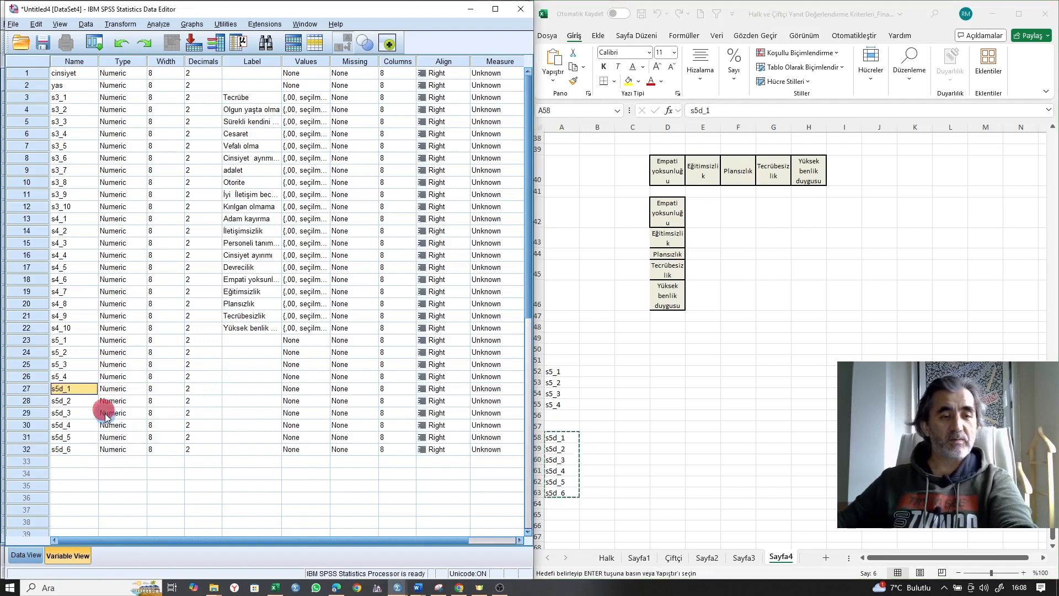
# Step: Label variable s5d_1 as diğer1 and copy that label to s5d_2 through s5d_6
pyautogui.click(247, 391)
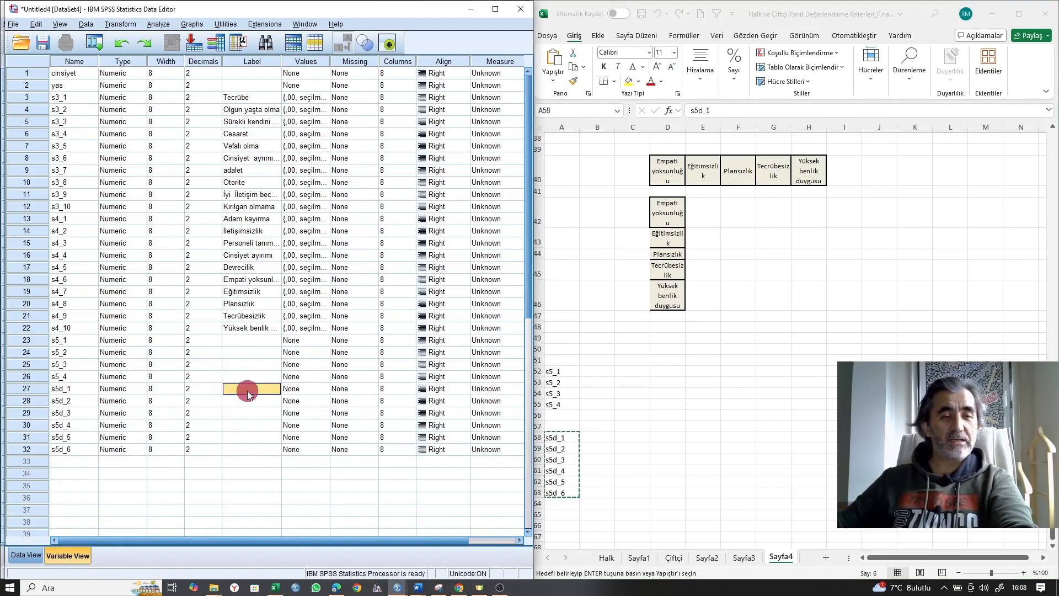
pyautogui.write('diğe')
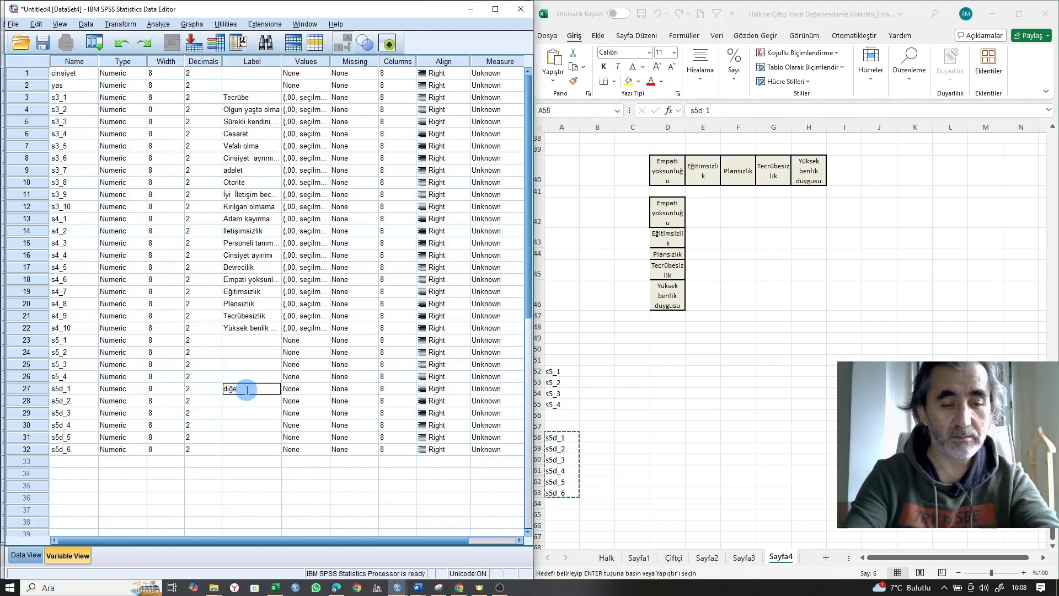
pyautogui.write('r1')
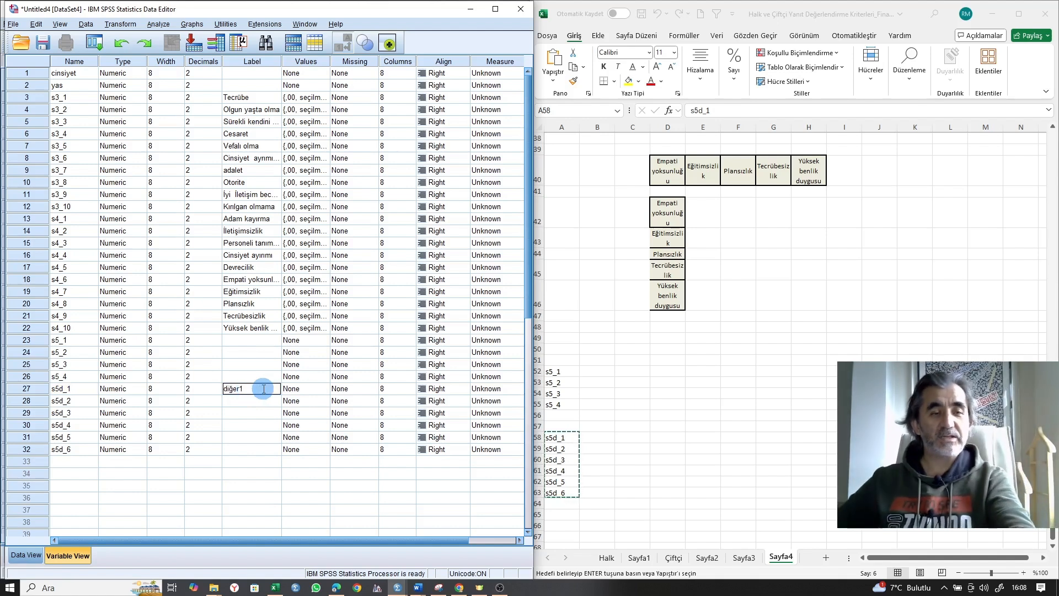
pyautogui.click(247, 414)
pyautogui.click(242, 391)
pyautogui.hotkey('ctrl', 'c')
pyautogui.moveTo(245, 401); pyautogui.dragTo(246, 451)
pyautogui.hotkey('ctrl', 'v')
# Step: Renumber the labels of s5d_2 through s5d_6 as diğer2, diğer3, diğer4, diğer5 and diğer6
pyautogui.click(254, 404)
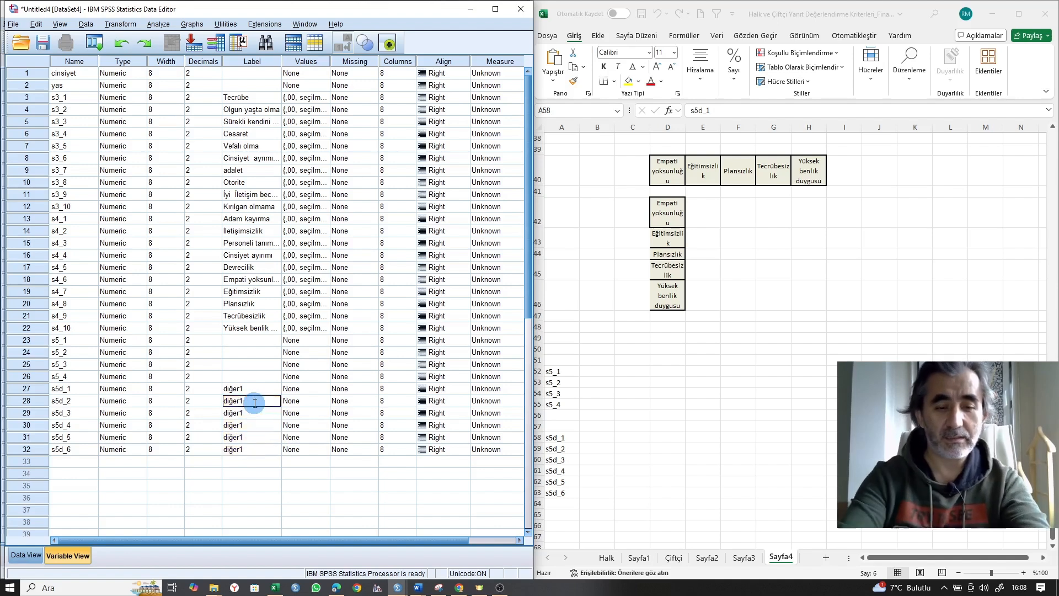
pyautogui.doubleClick(257, 412)
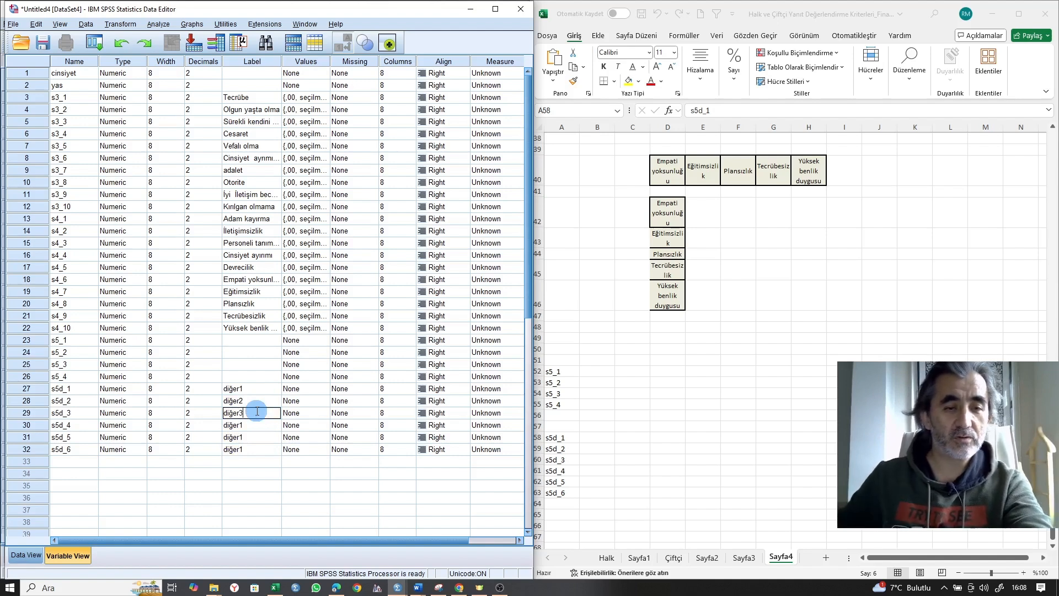
pyautogui.write('3')
pyautogui.click(256, 426)
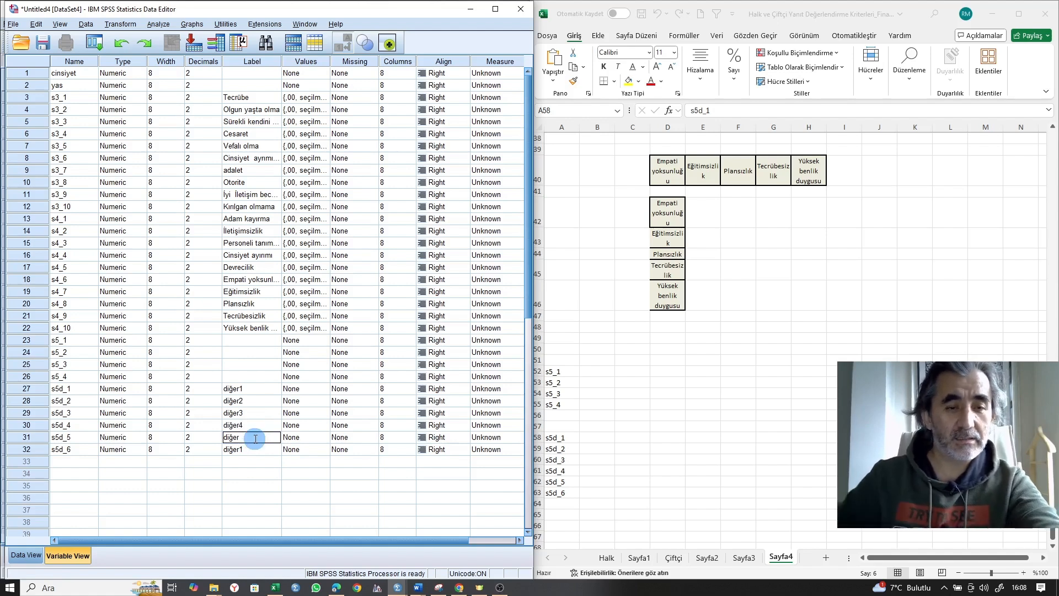
pyautogui.write('5')
pyautogui.doubleClick(259, 449)
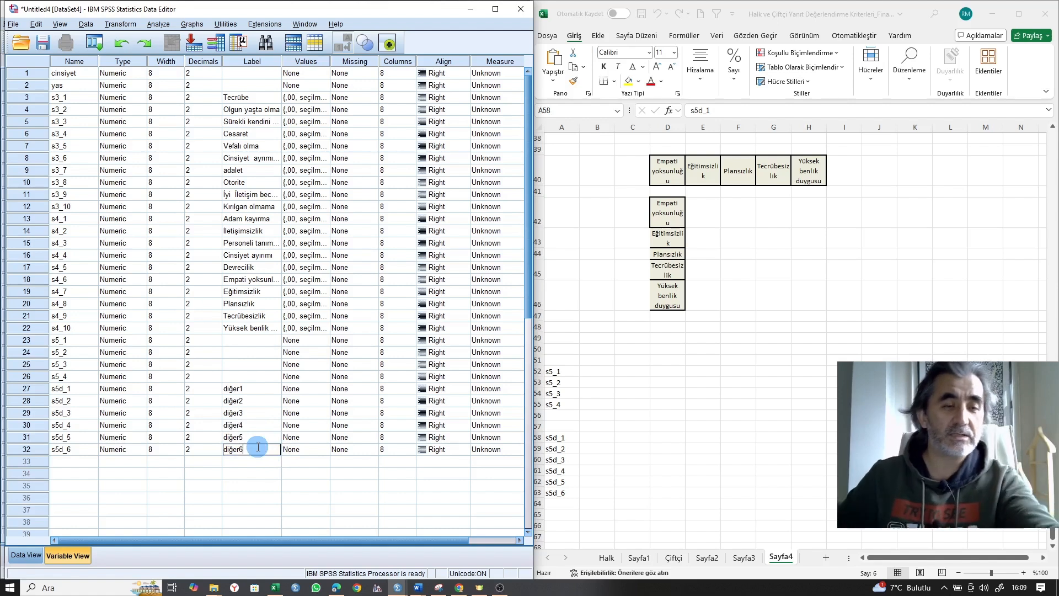
pyautogui.click(139, 463)
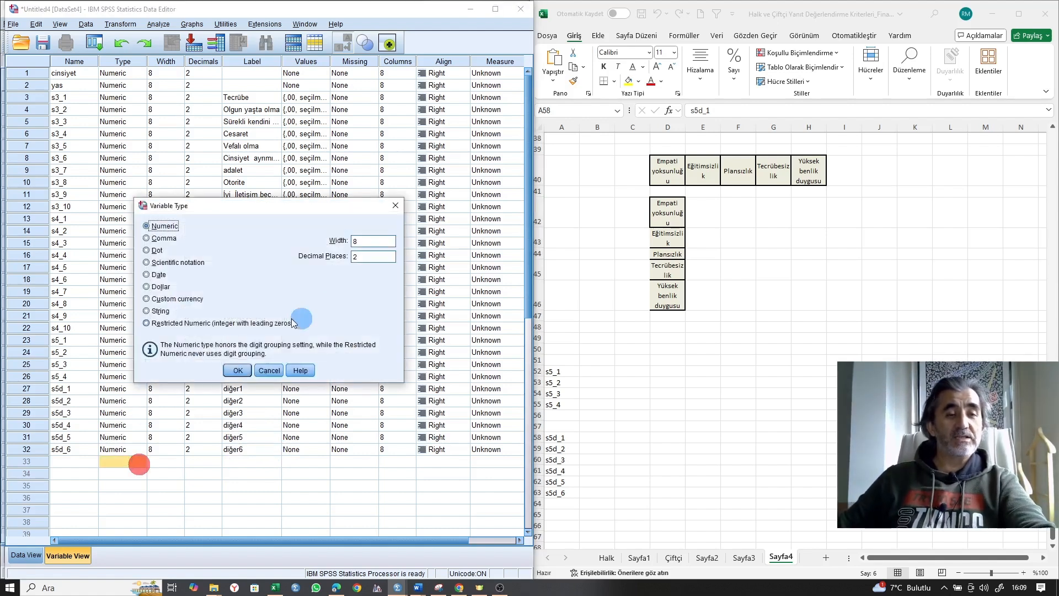
pyautogui.click(395, 205)
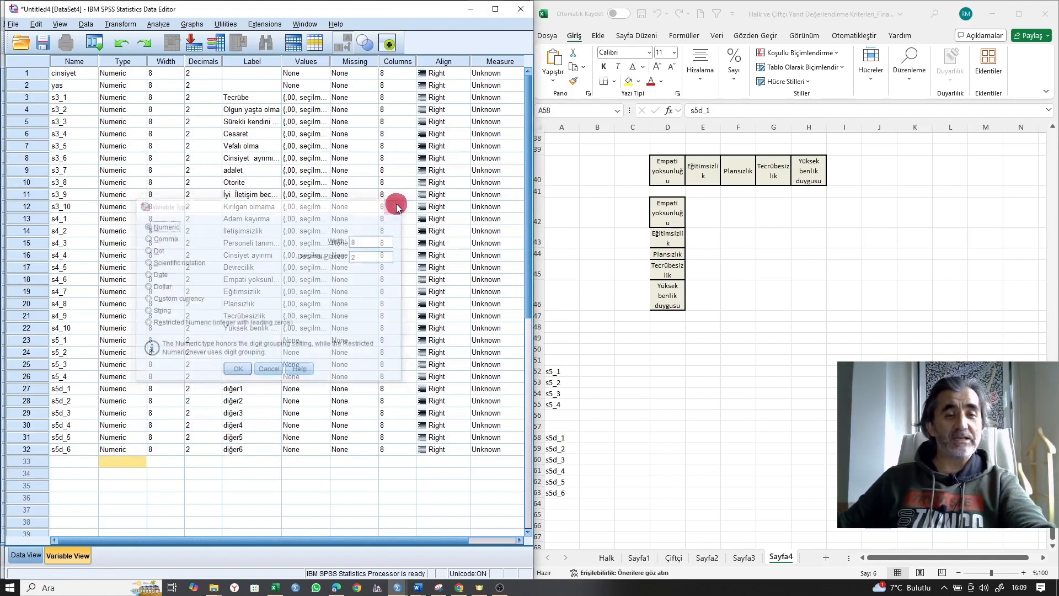
# Step: Change the variable type of s5d_1 to String with 100 characters
pyautogui.click(132, 388)
pyautogui.click(142, 389)
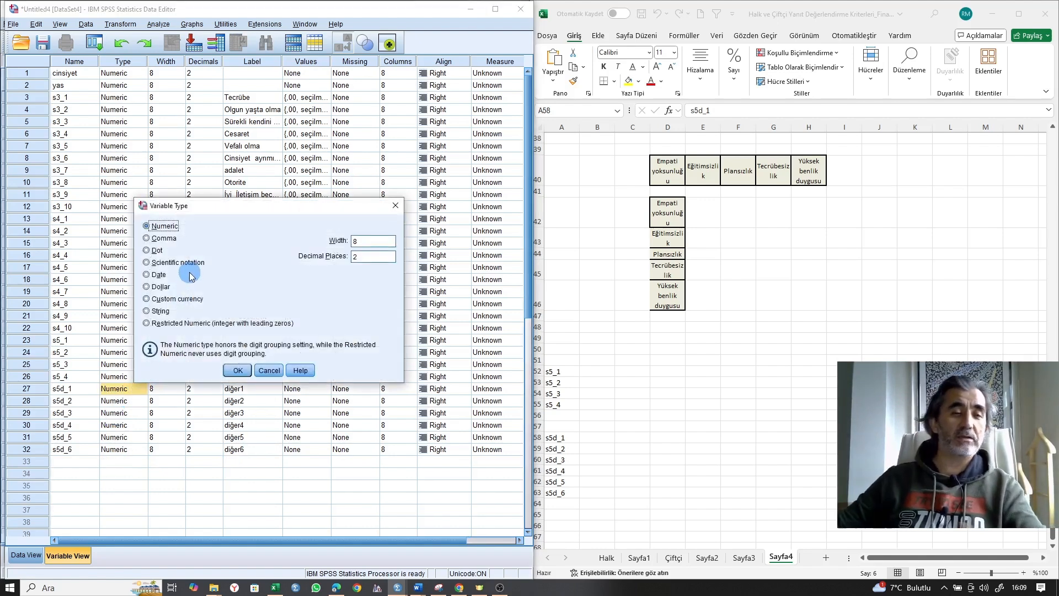
pyautogui.click(159, 310)
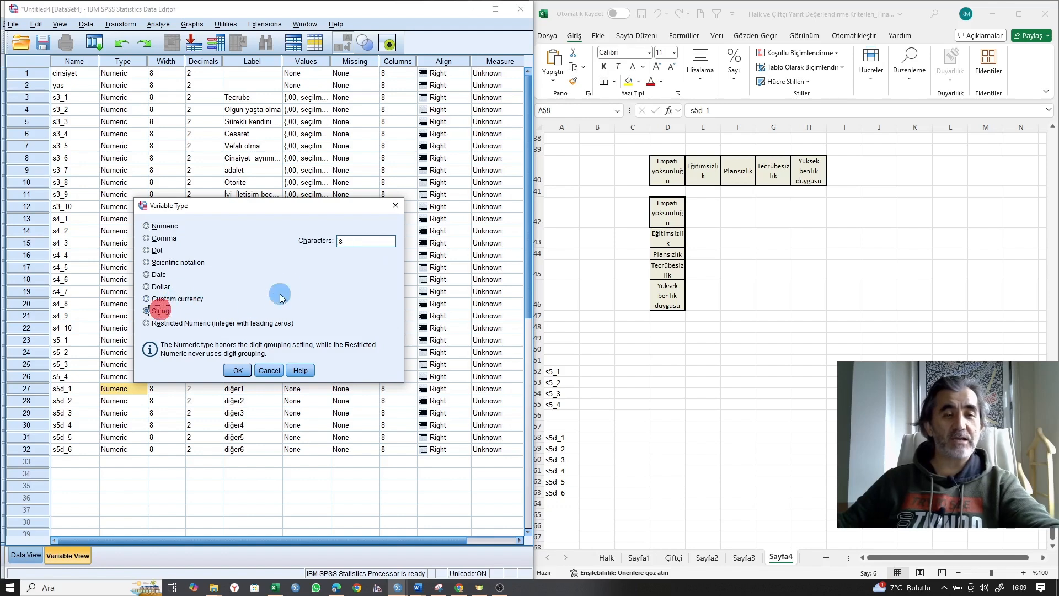
pyautogui.moveTo(360, 243); pyautogui.dragTo(344, 243)
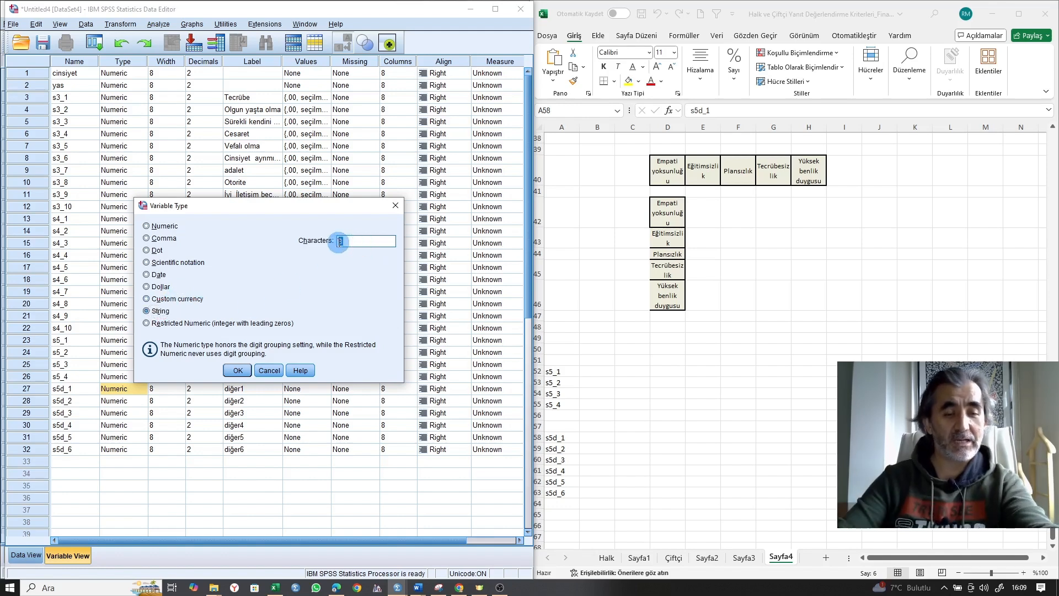
pyautogui.write('100')
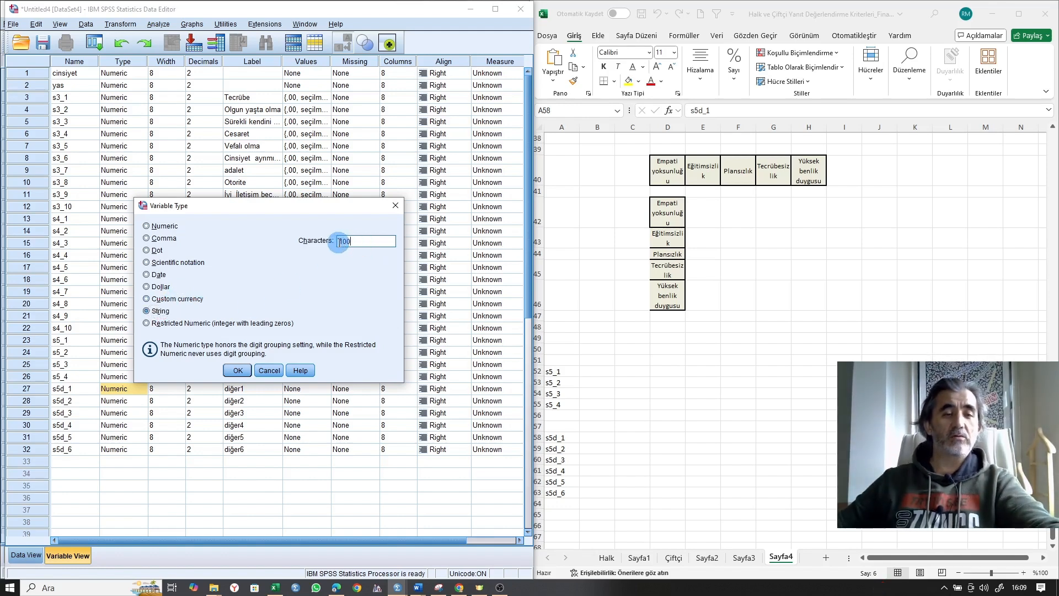
pyautogui.click(238, 370)
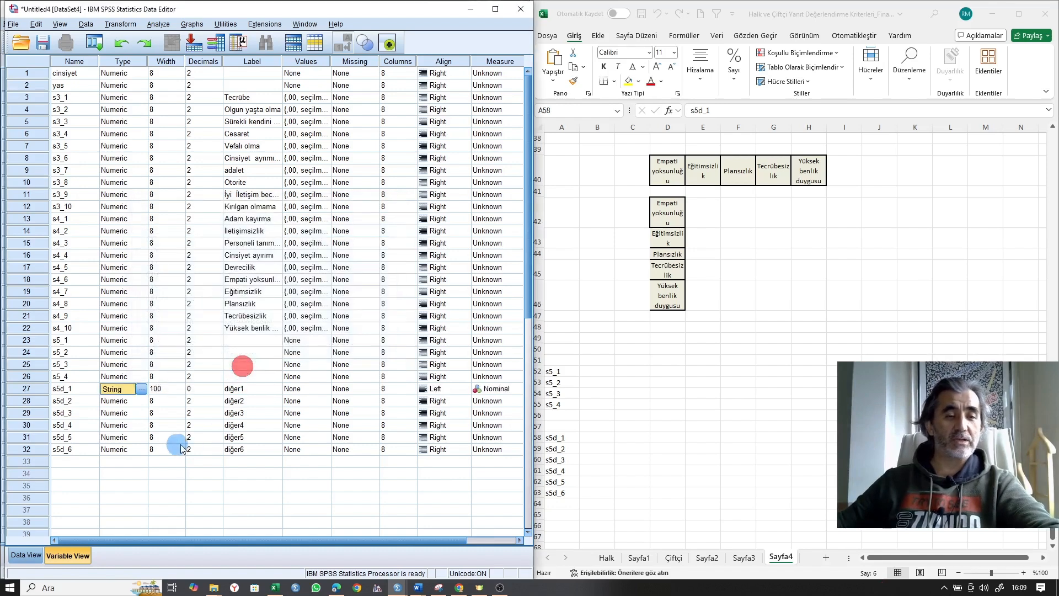
# Step: Copy the width of 100 from s5d_1 to variables s5d_2 through s5d_6
pyautogui.click(169, 389)
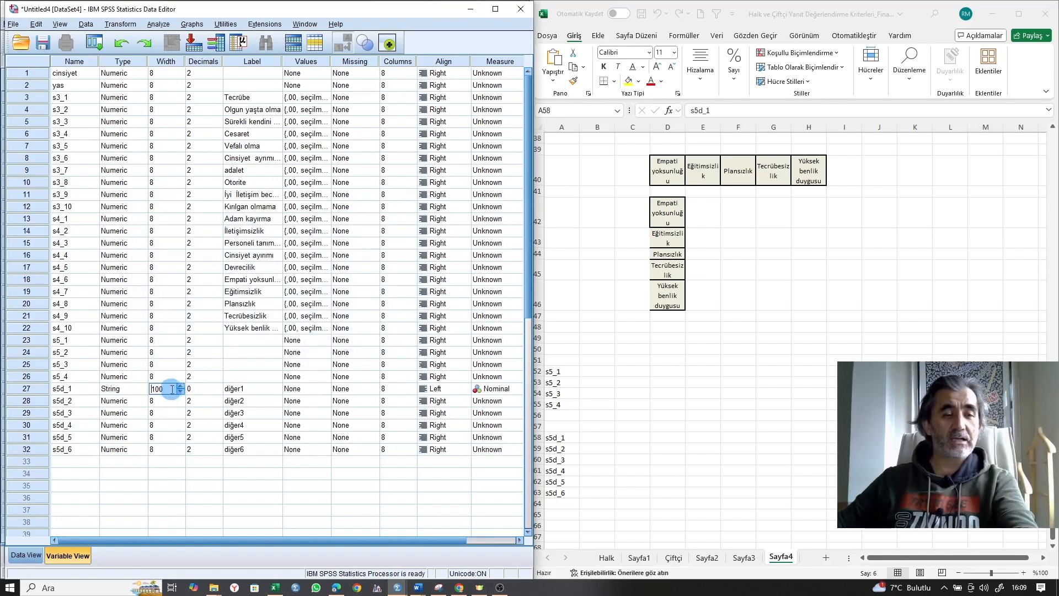
pyautogui.rightClick(168, 391)
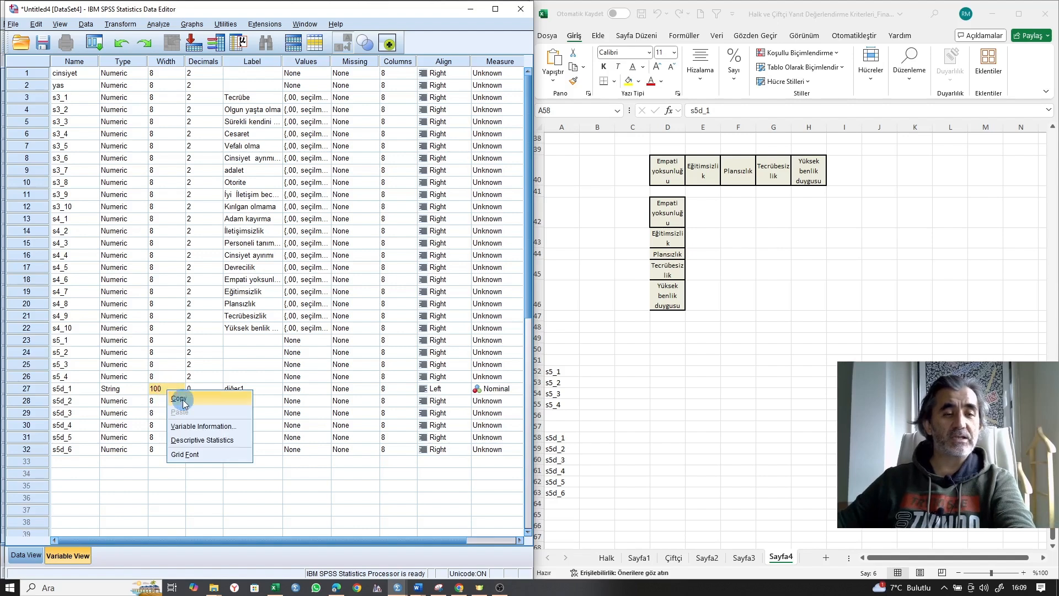
pyautogui.click(182, 398)
pyautogui.moveTo(167, 401); pyautogui.dragTo(168, 450)
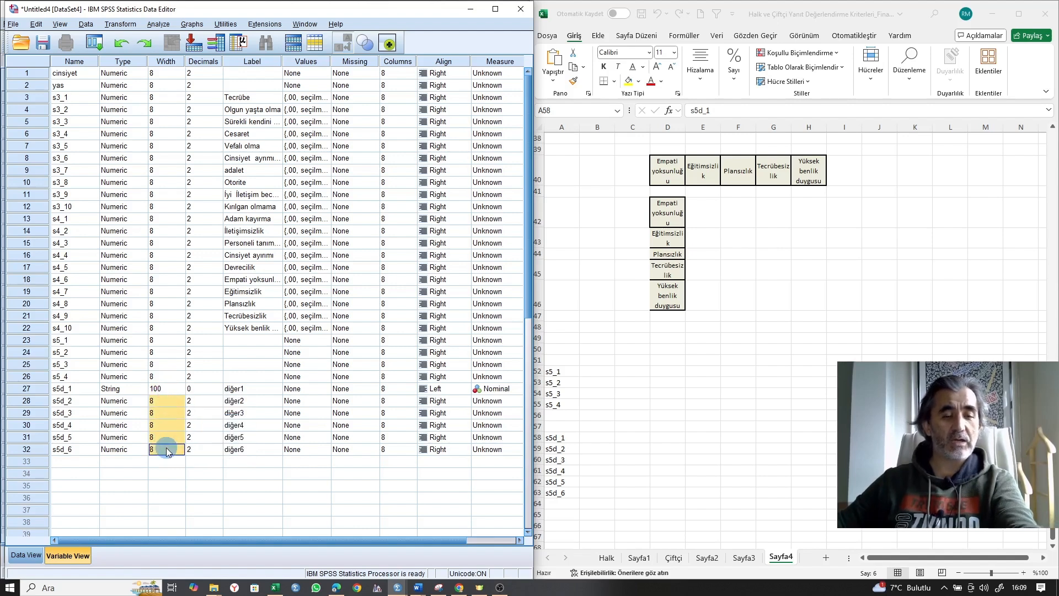
pyautogui.hotkey('ctrl', 'v')
pyautogui.click(124, 473)
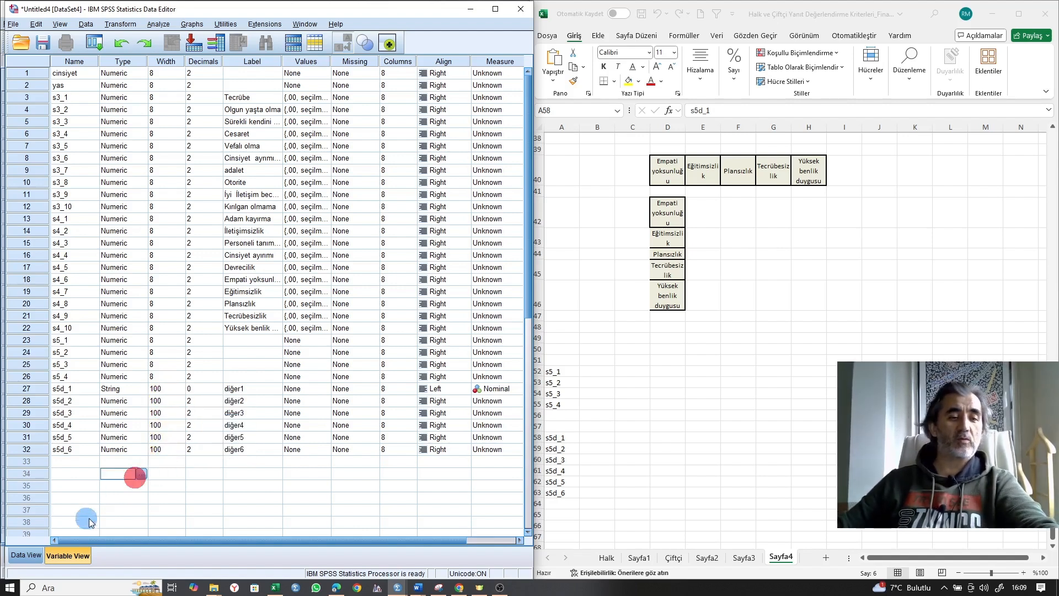
# Step: Copy the String type from s5d_1 to variables s5d_2 through s5d_6
pyautogui.rightClick(130, 391)
pyautogui.click(142, 401)
pyautogui.moveTo(125, 401); pyautogui.dragTo(124, 449)
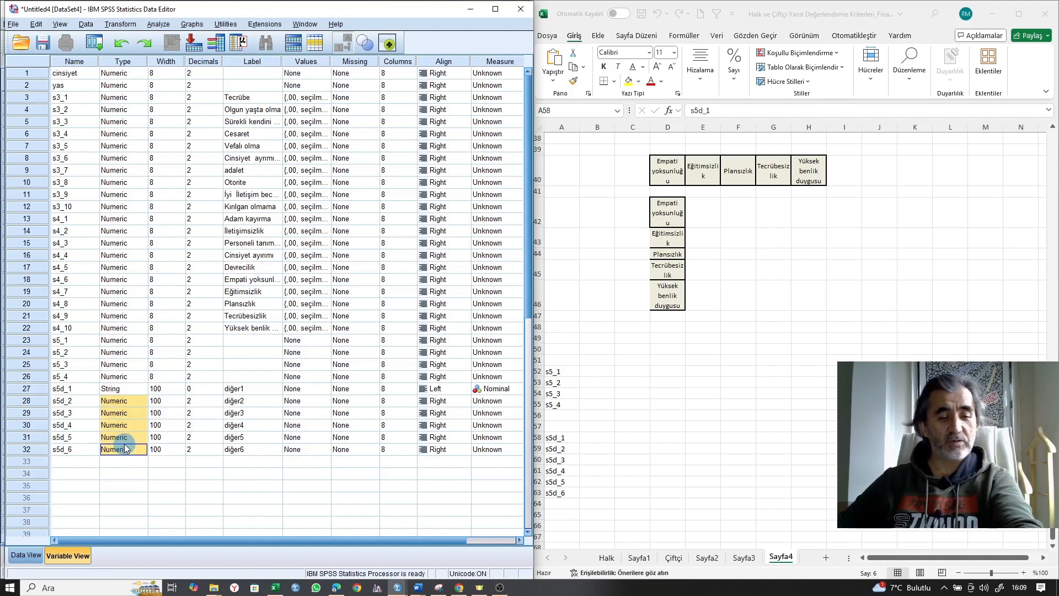
pyautogui.hotkey('ctrl', 'v')
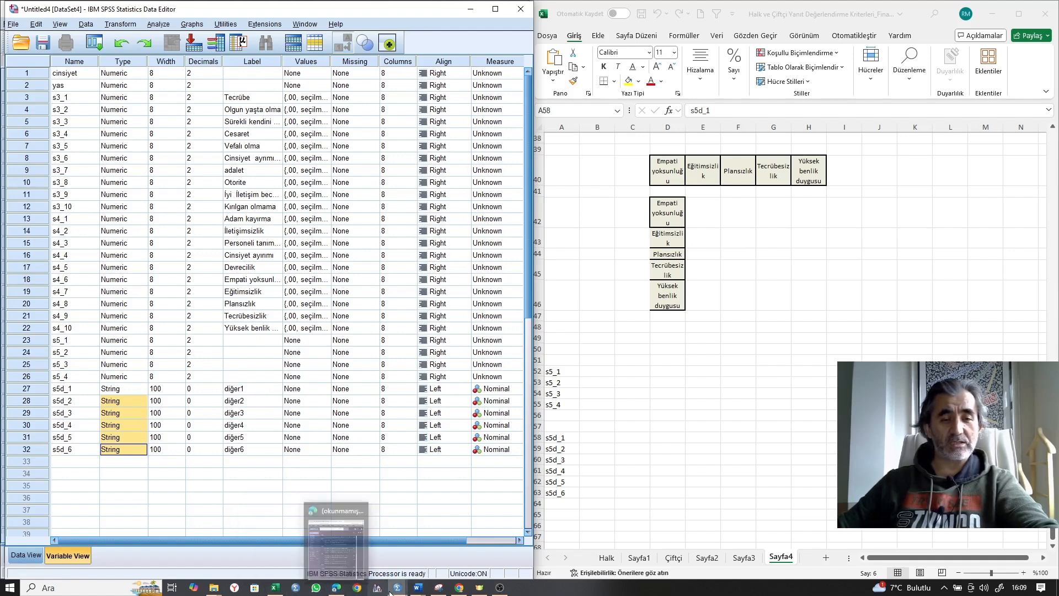
# Step: Copy question 5's four fixed answer options from the Word survey and paste them into Excel starting at E53
pyautogui.moveTo(418, 587)
pyautogui.click(472, 555)
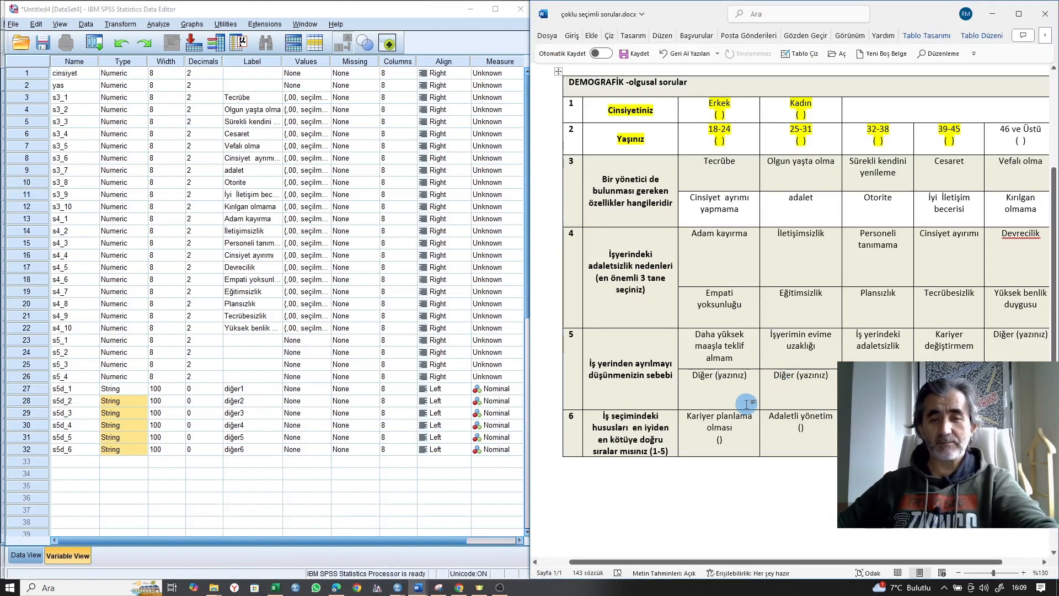
pyautogui.moveTo(734, 347); pyautogui.dragTo(921, 343)
pyautogui.hotkey('ctrl', 'c')
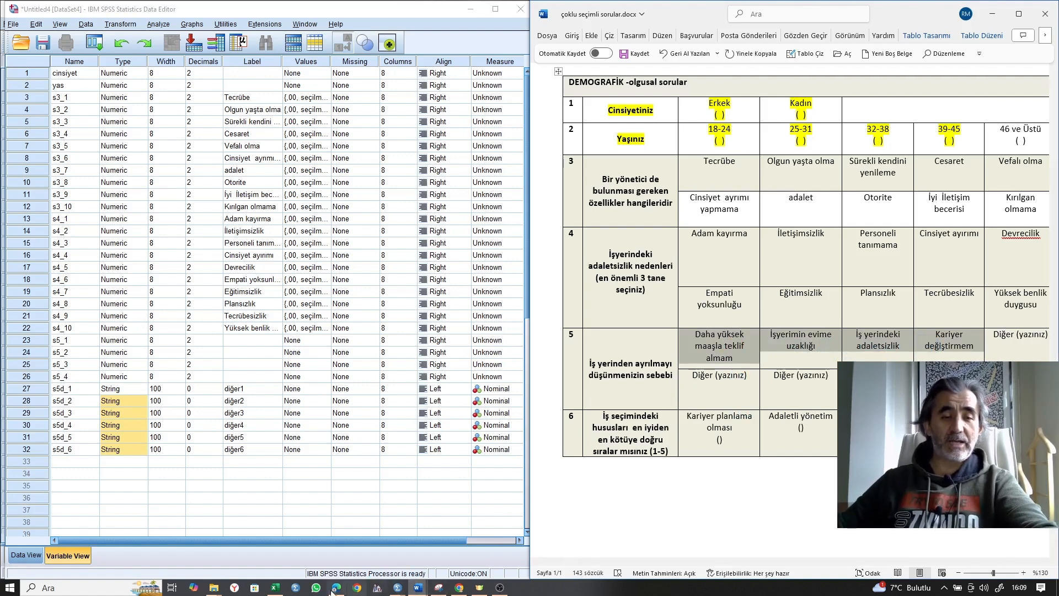
pyautogui.click(275, 588)
pyautogui.scroll(-2, 709, 353)
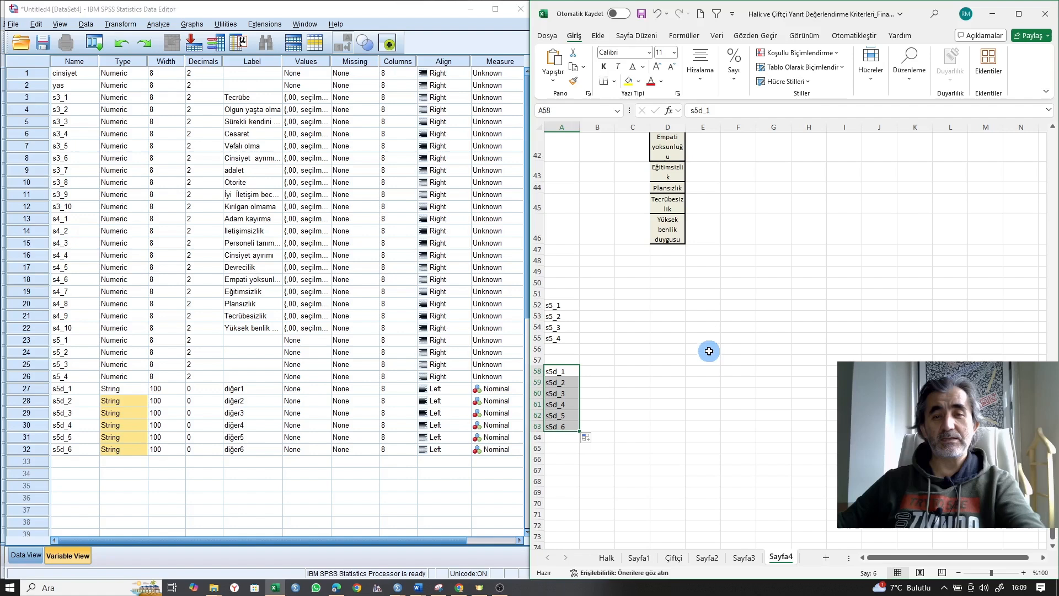
pyautogui.click(700, 317)
pyautogui.hotkey('ctrl', 'v')
# Step: Copy the four pasted options in E53:H53 and paste them transposed into a column starting at E56
pyautogui.moveTo(699, 327); pyautogui.dragTo(816, 331)
pyautogui.hotkey('ctrl', 'c')
pyautogui.click(713, 390)
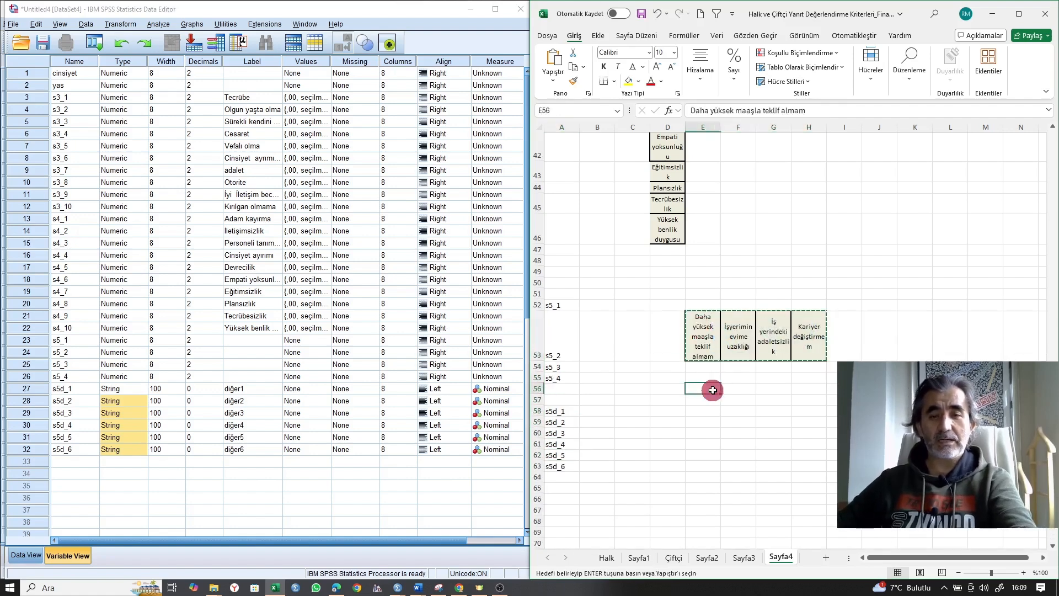
pyautogui.rightClick(713, 390)
pyautogui.click(791, 106)
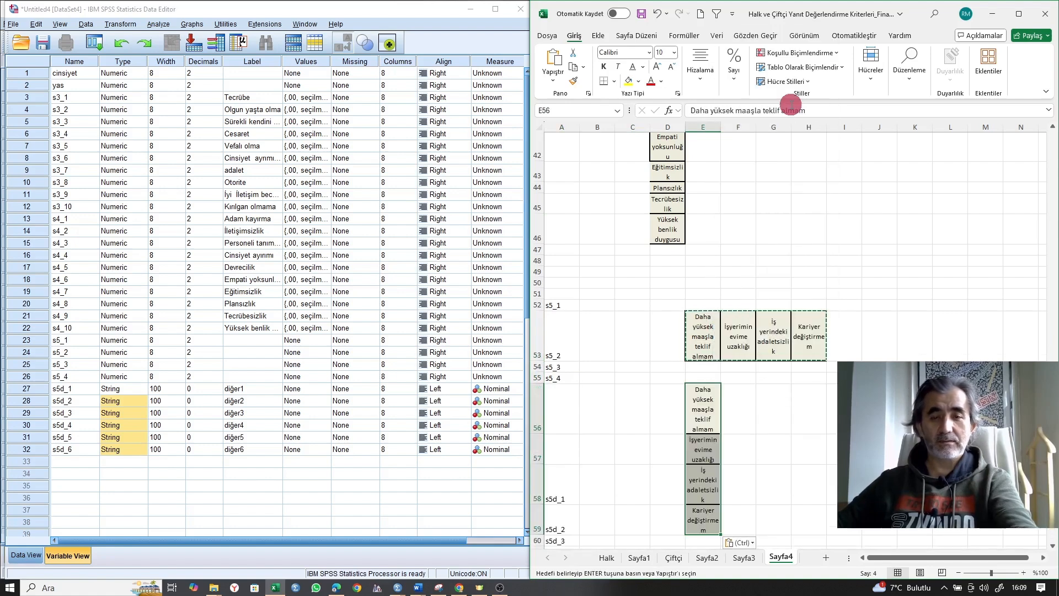
# Step: Copy the transposed options from Excel and paste them into SPSS as the labels of s5_1 through s5_4
pyautogui.hotkey('ctrl', 'c')
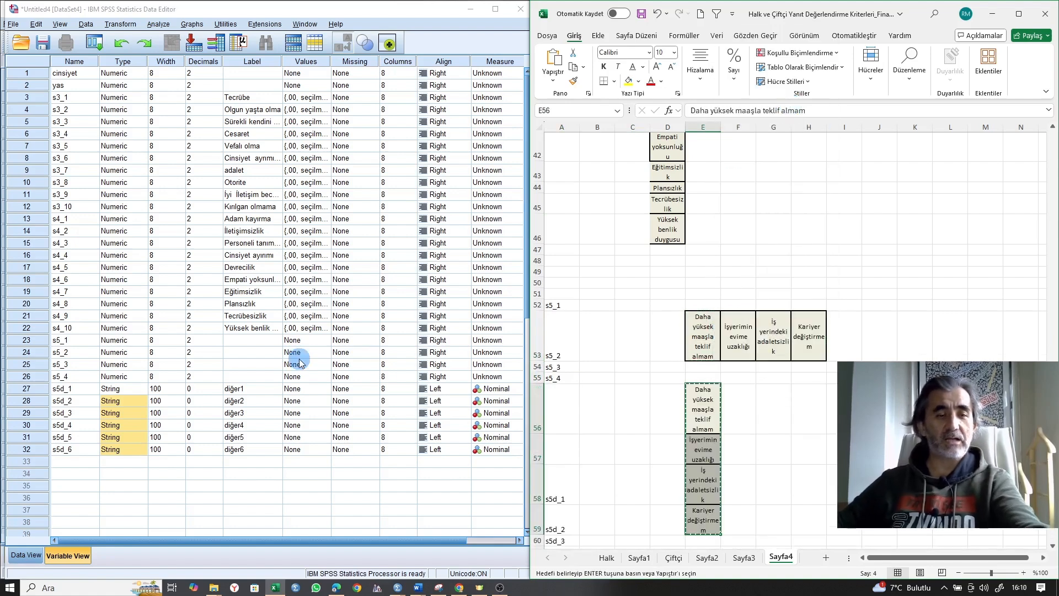
pyautogui.click(235, 451)
pyautogui.moveTo(247, 341); pyautogui.dragTo(251, 377)
pyautogui.hotkey('ctrl', 'v')
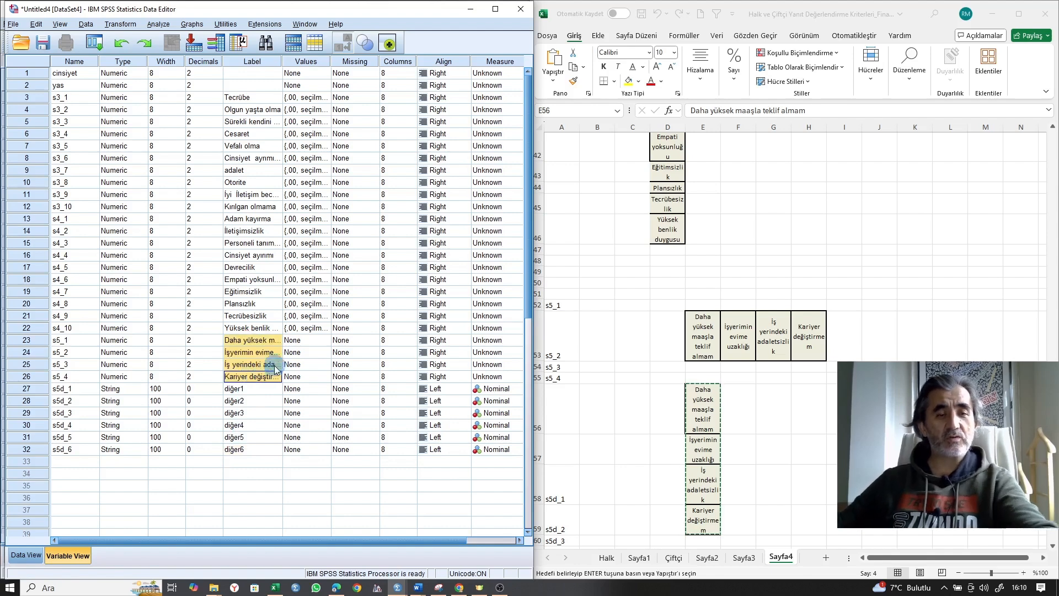
# Step: Copy the value labels of s4_10 to variables s5_1 through s5_4
pyautogui.rightClick(302, 331)
pyautogui.click(308, 338)
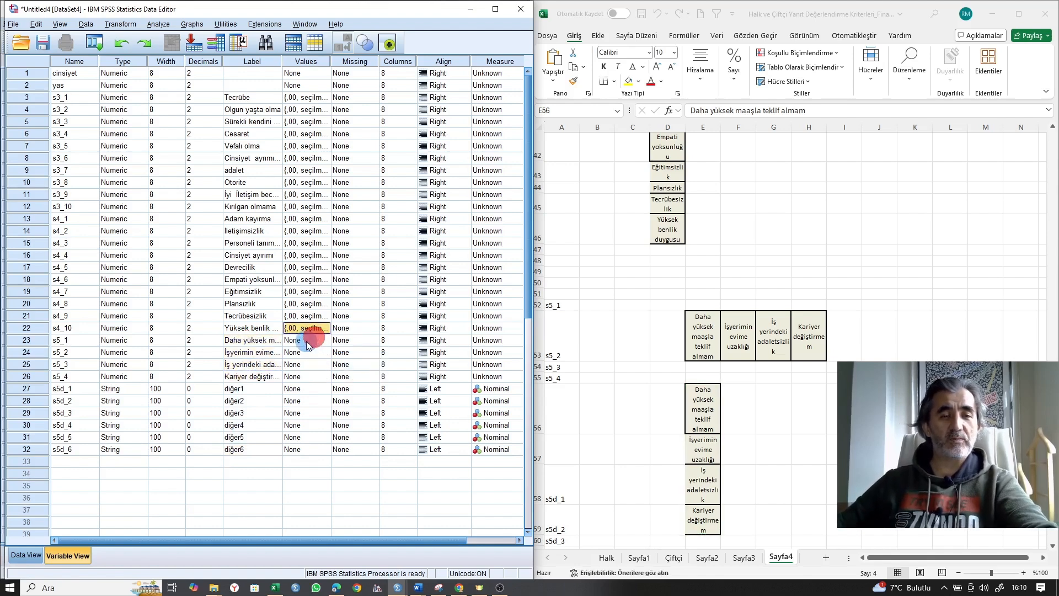
pyautogui.moveTo(302, 341); pyautogui.dragTo(308, 376)
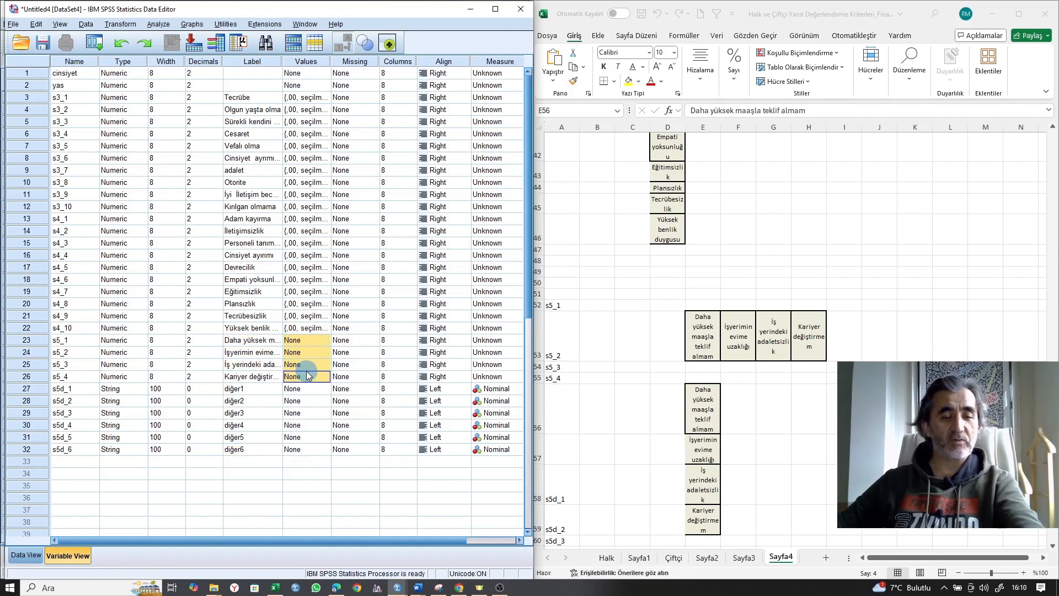
pyautogui.hotkey('ctrl', 'v')
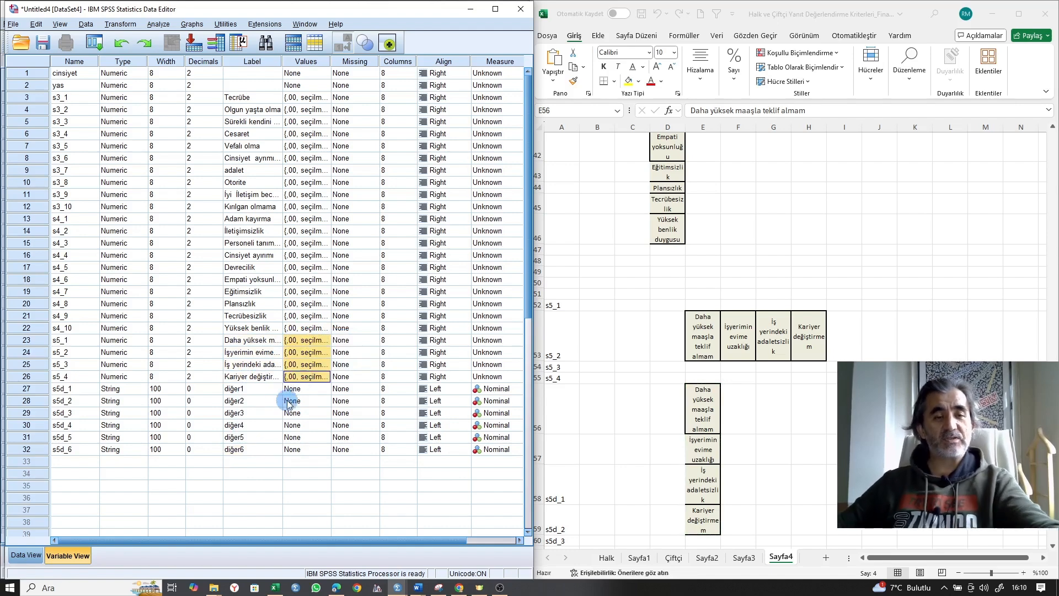
pyautogui.click(65, 459)
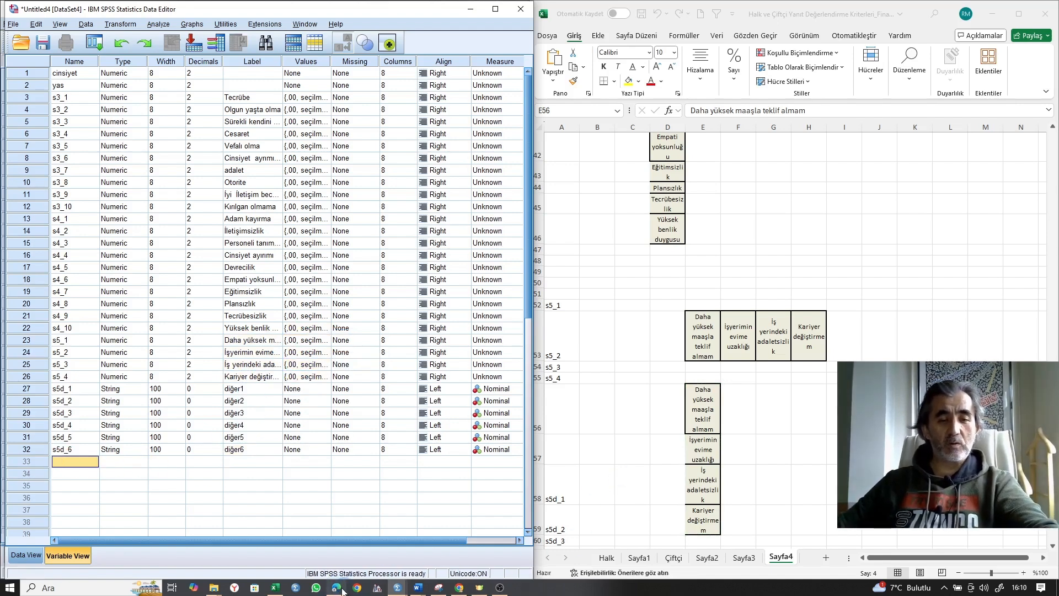
# Step: Review question 6's ranking options and 1-5 scale in the Word survey, and switch back to Excel
pyautogui.moveTo(417, 588)
pyautogui.click(477, 554)
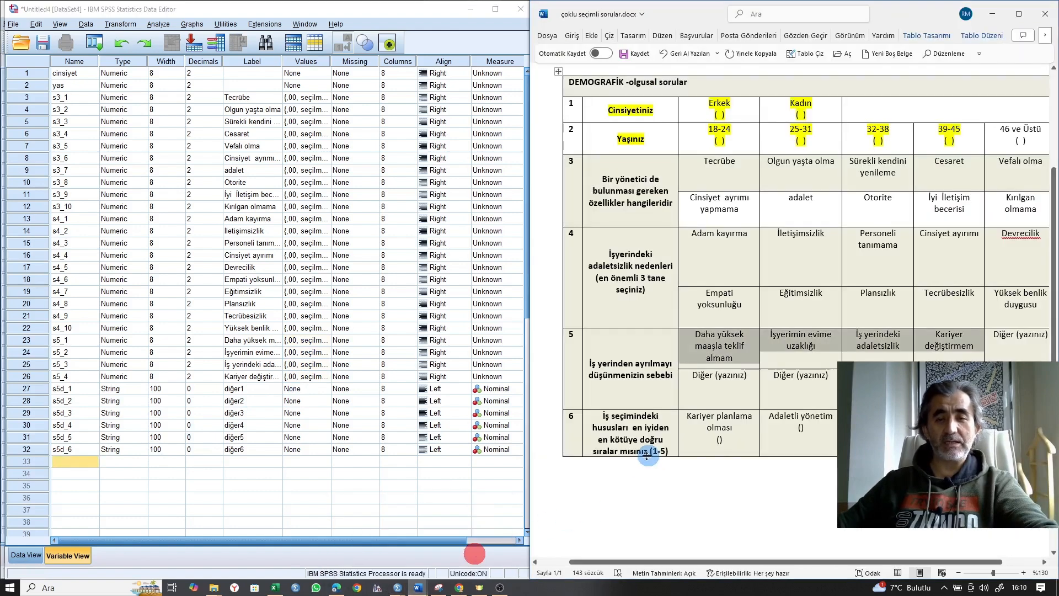
pyautogui.click(719, 439)
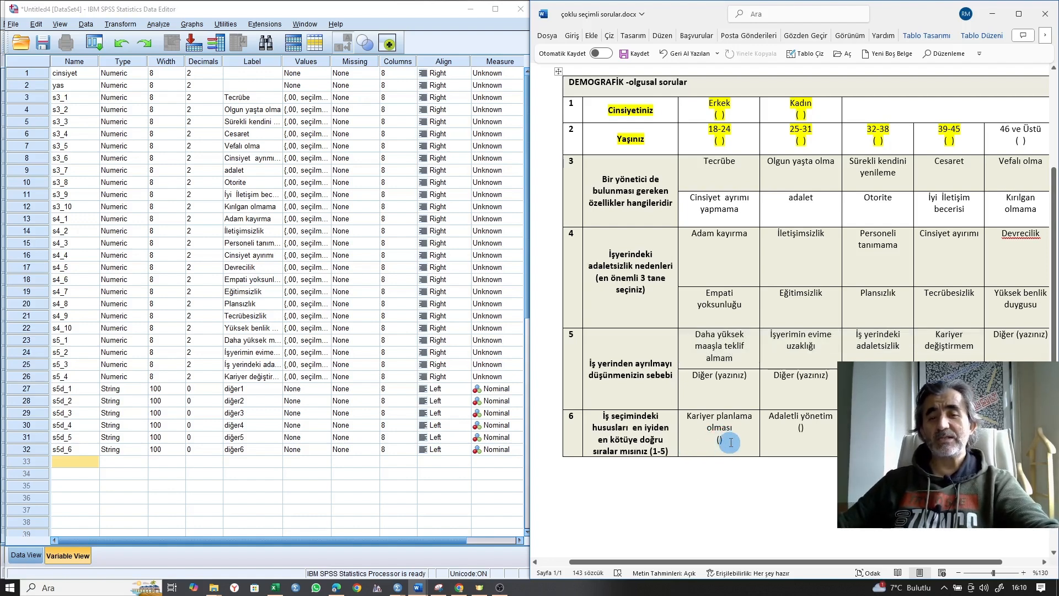
pyautogui.click(801, 428)
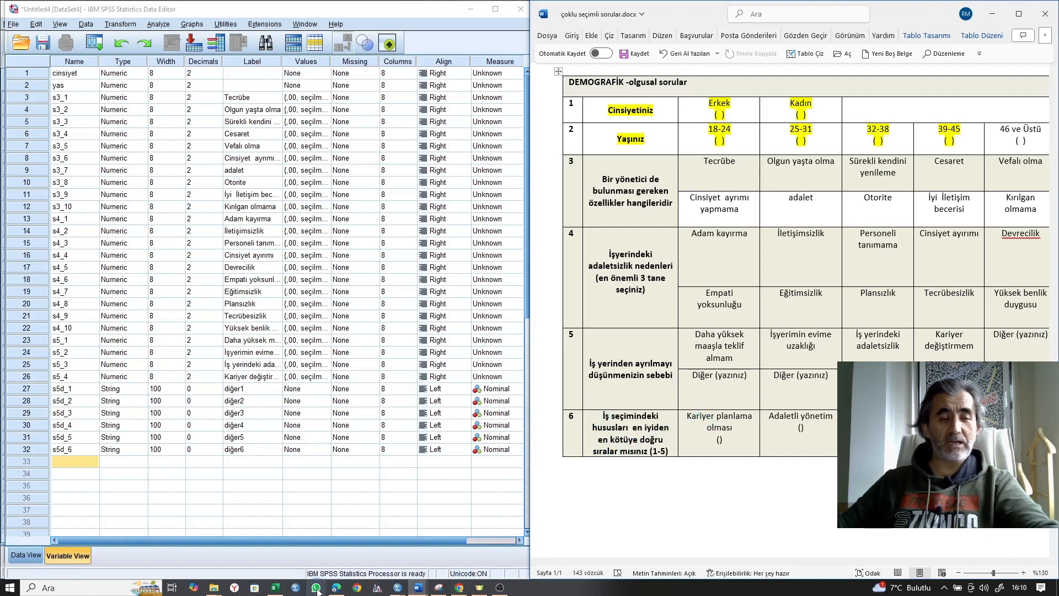
pyautogui.click(275, 587)
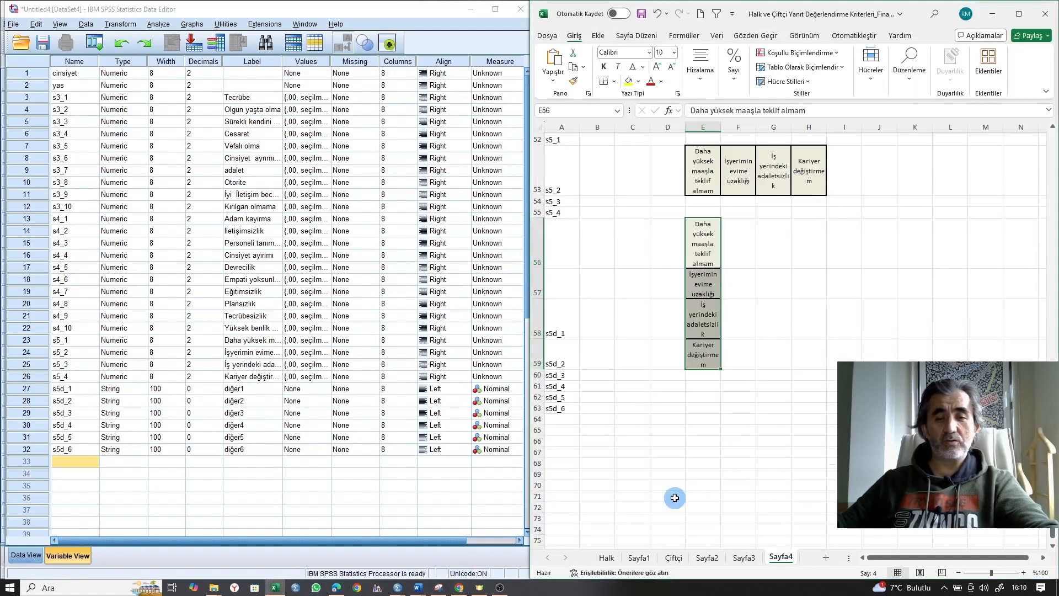
# Step: Enter s6_1 in cell A67 of the Excel sheet and fill the series down to s6_5 in A71
pyautogui.click(556, 453)
pyautogui.write('s')
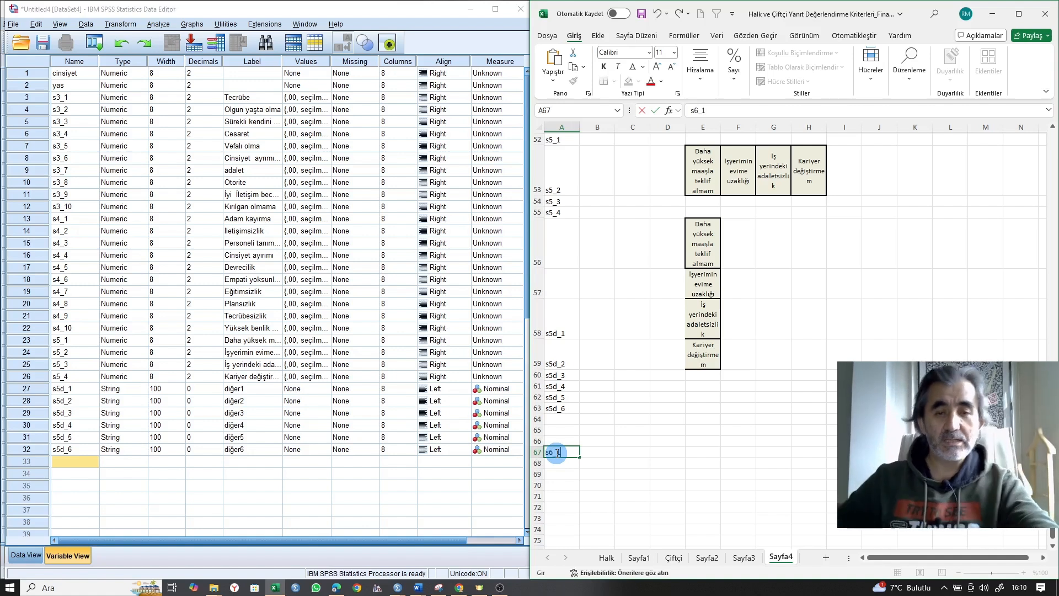
pyautogui.write('6_1')
pyautogui.click(558, 485)
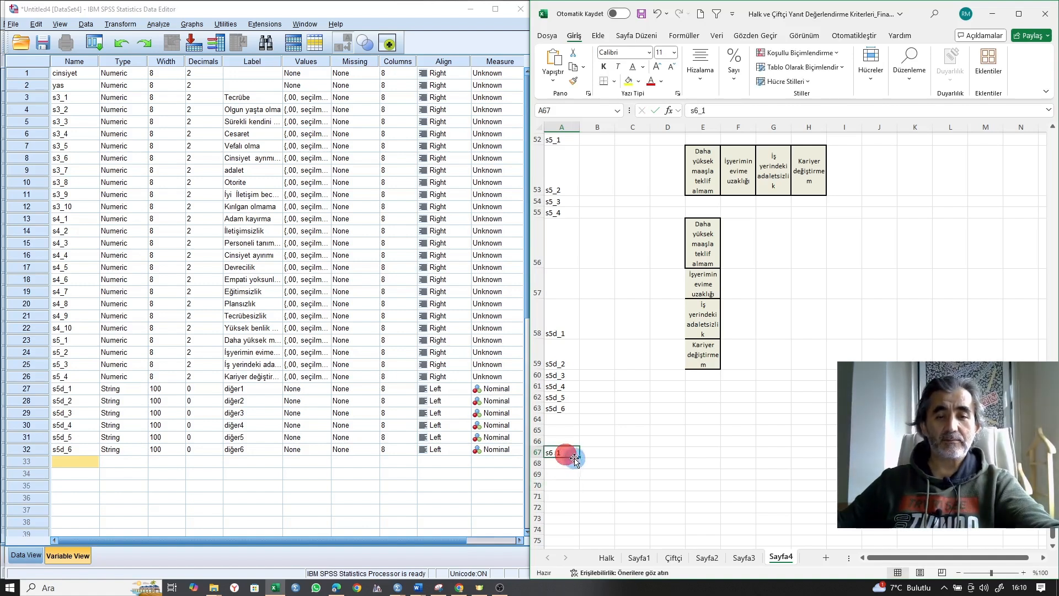
pyautogui.moveTo(579, 459); pyautogui.dragTo(577, 501)
# Step: Copy the names s6_1 through s6_5 from Excel and paste them into SPSS as new variables in rows 33 to 37
pyautogui.hotkey('ctrl', 'c')
pyautogui.rightClick(73, 462)
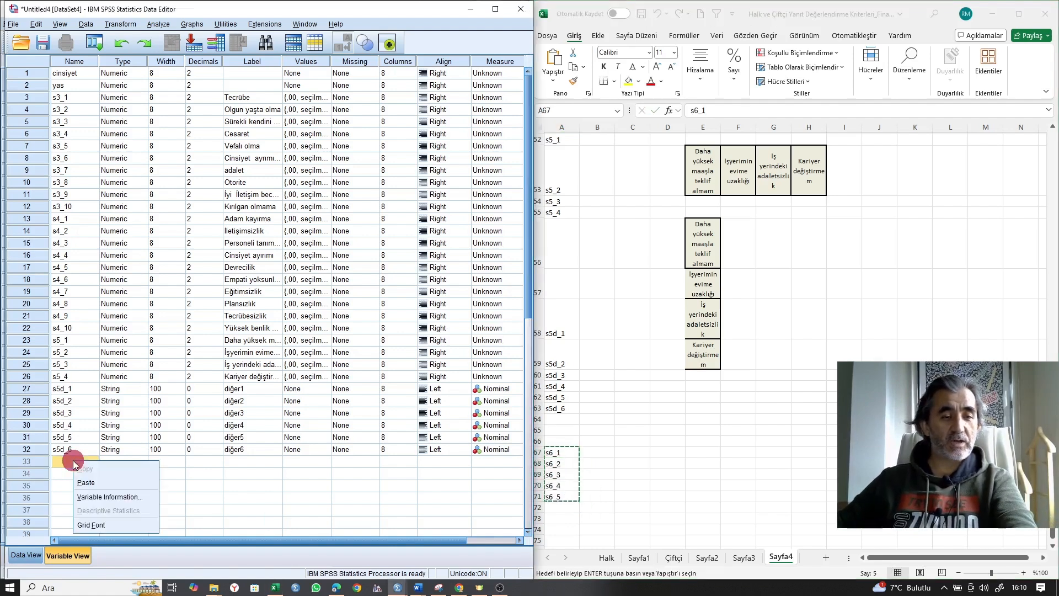
pyautogui.click(90, 481)
pyautogui.scroll(-2, 111, 475)
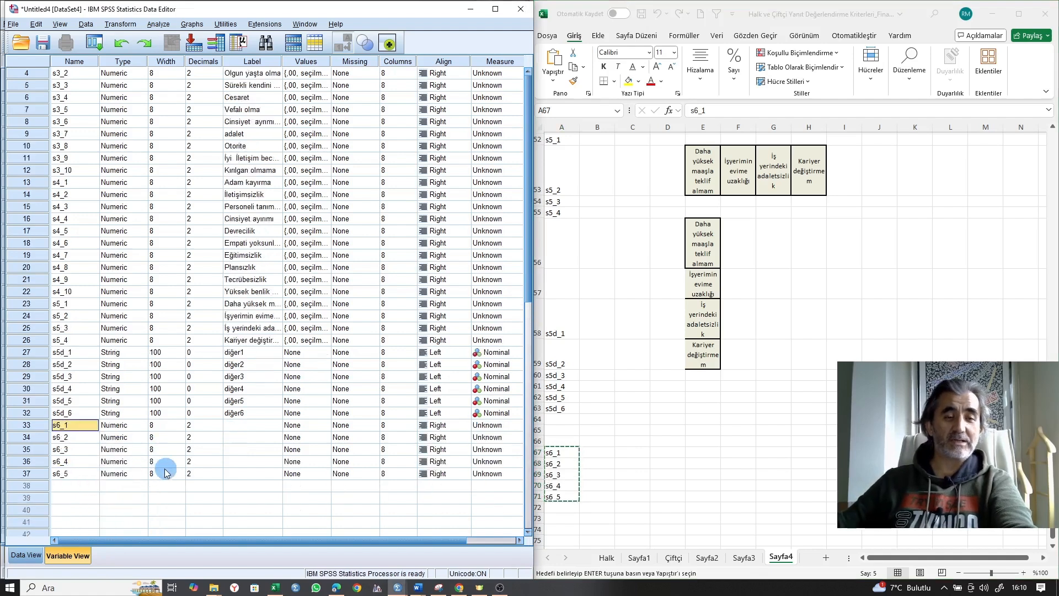
# Step: Examine question 6's ranking options in the Word survey and compare them with the s6 variables in SPSS and Excel
pyautogui.click(649, 441)
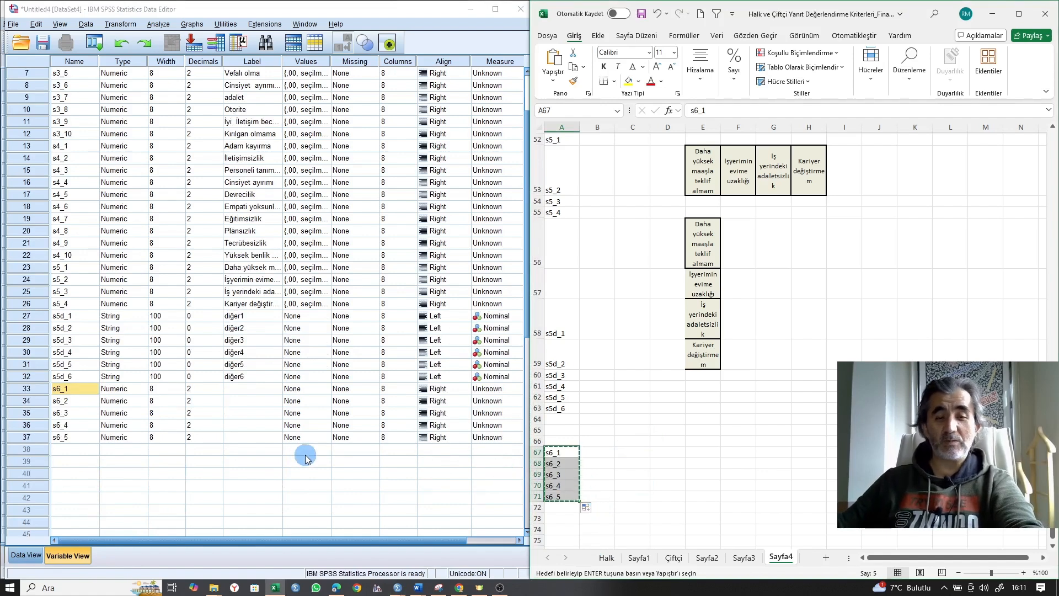
pyautogui.moveTo(415, 589)
pyautogui.click(486, 552)
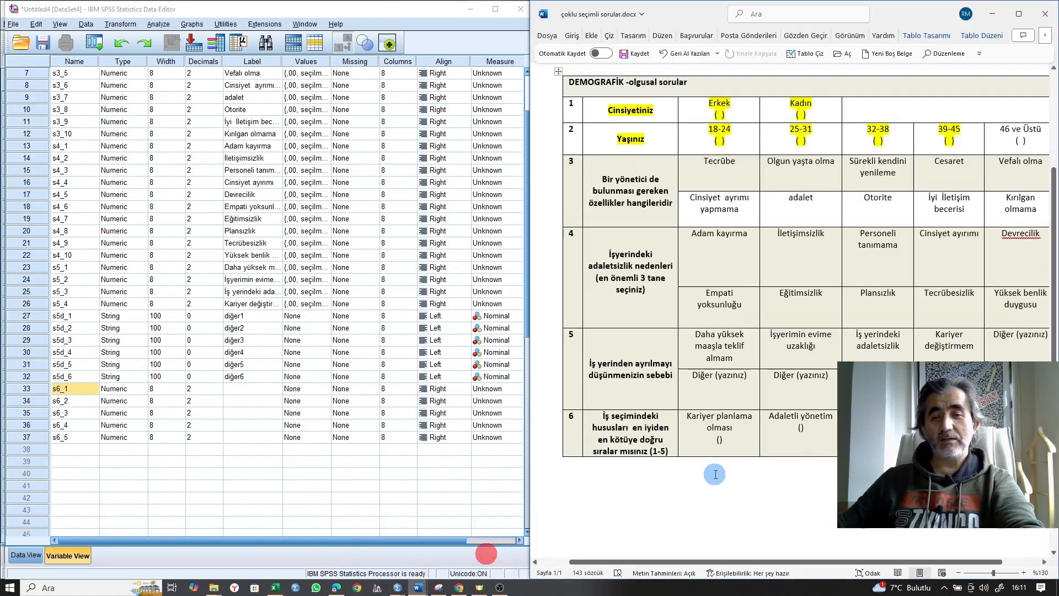
pyautogui.click(703, 423)
pyautogui.moveTo(726, 424); pyautogui.dragTo(797, 425)
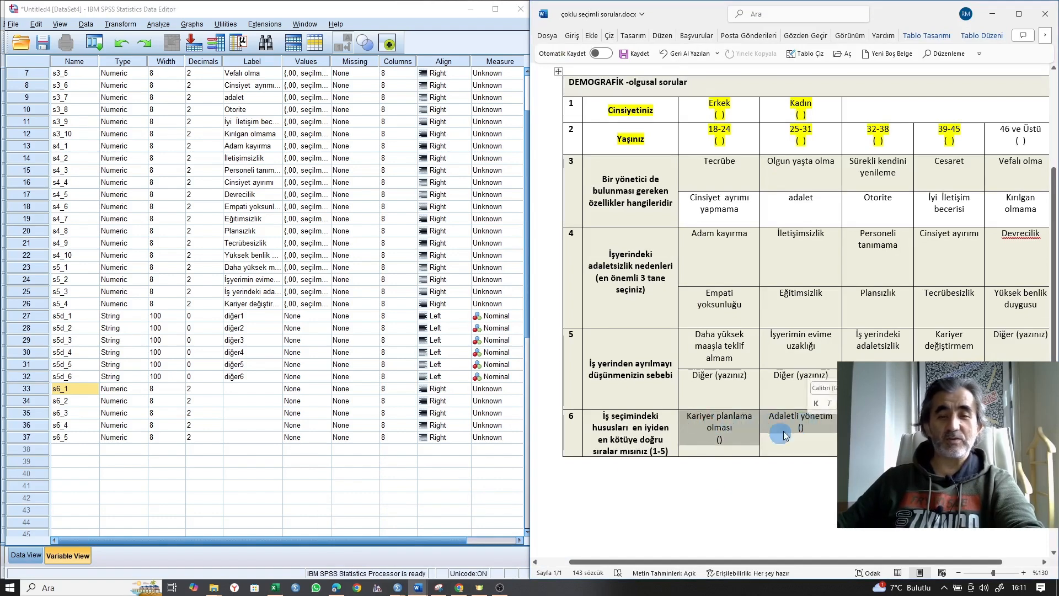
pyautogui.click(255, 394)
pyautogui.click(281, 588)
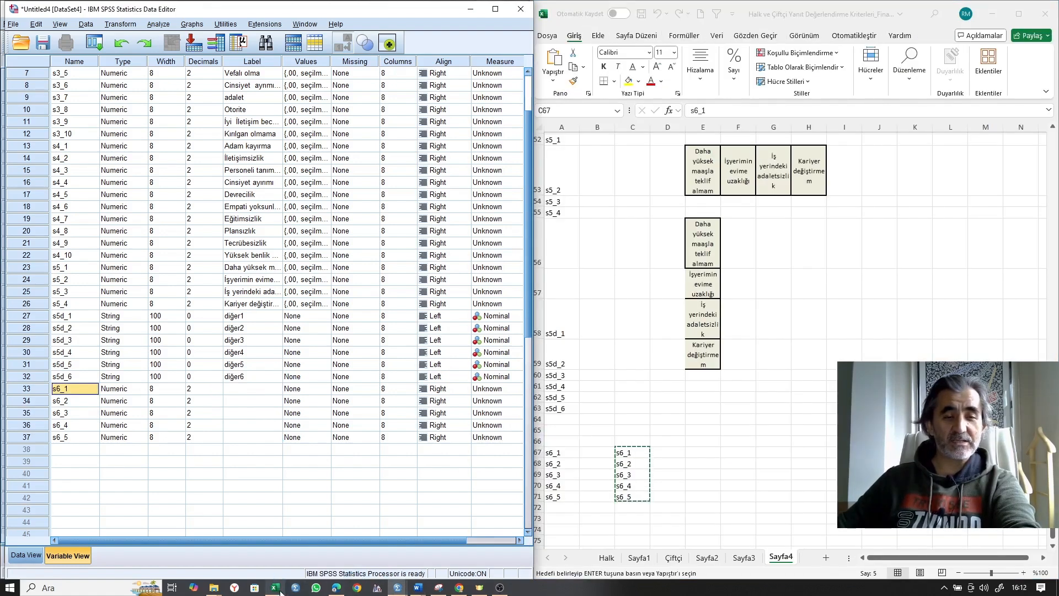
pyautogui.click(280, 590)
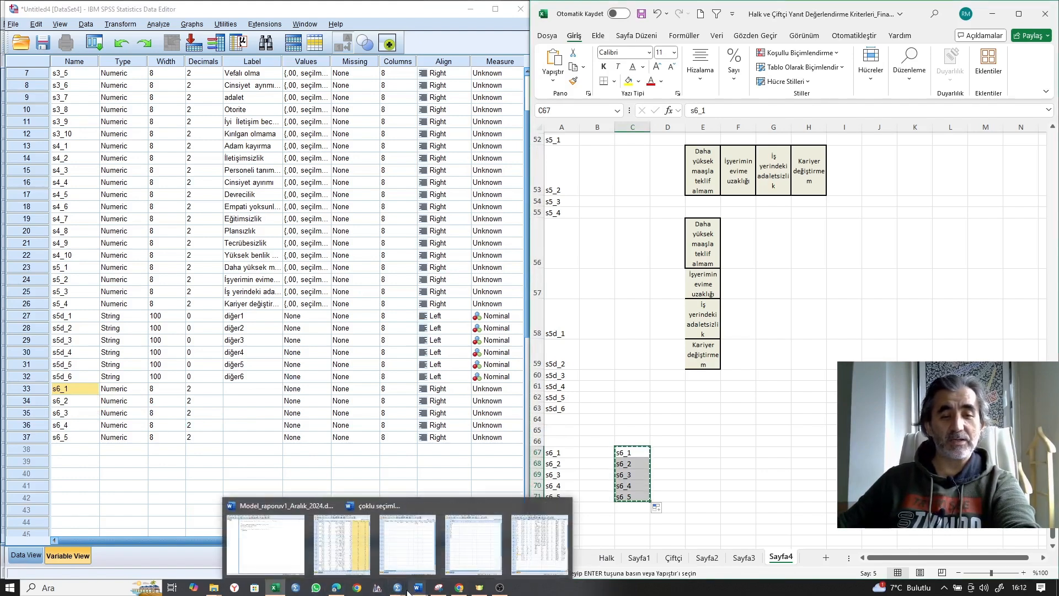
pyautogui.moveTo(333, 591)
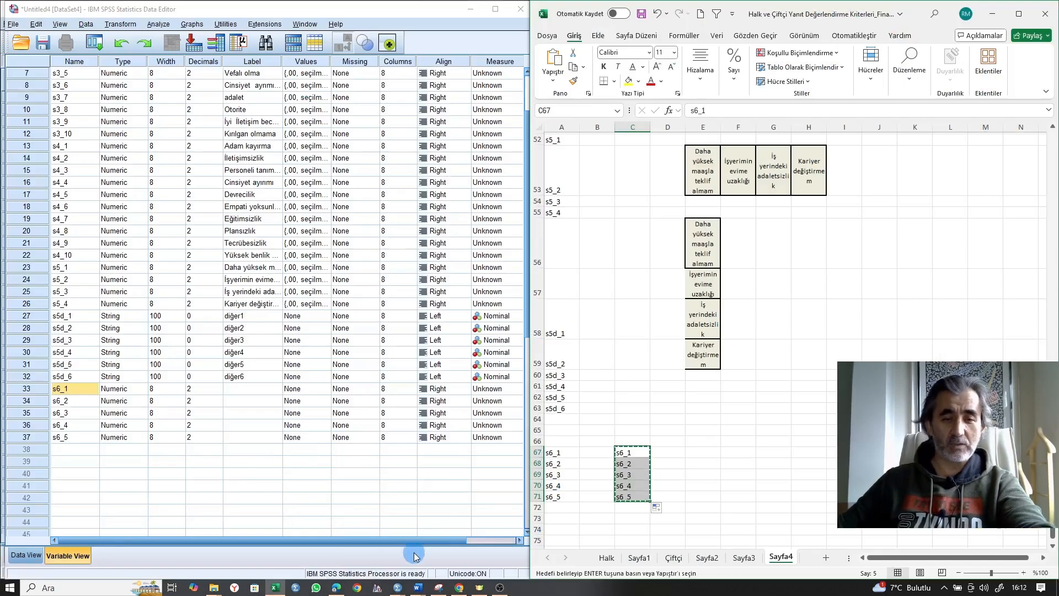
pyautogui.moveTo(418, 587)
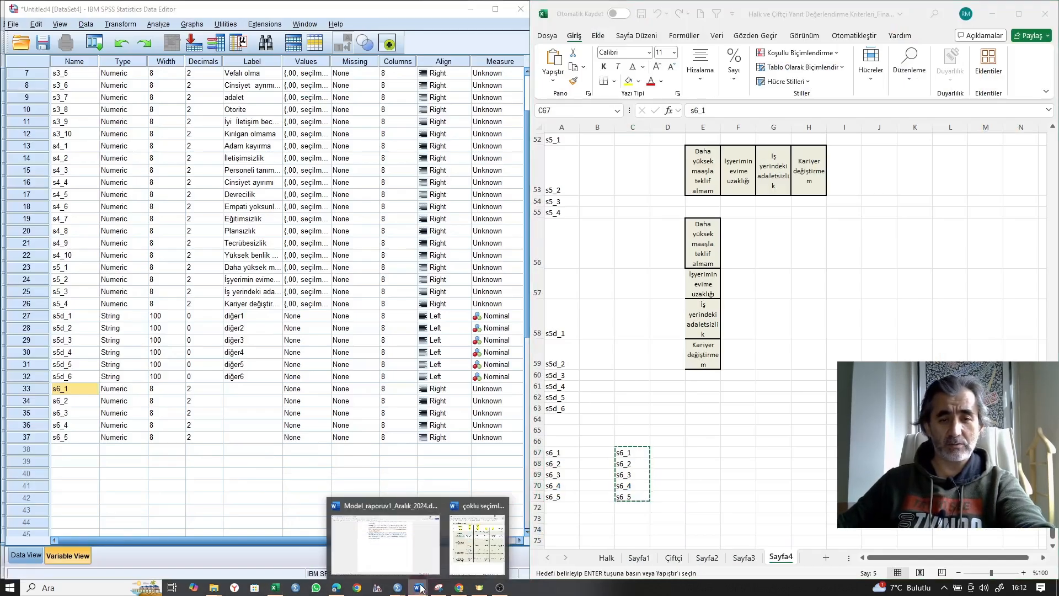
# Step: Add value 1 to s6_1's value labels, copying its label "Kariyer planlama olması" from question 6 in the Word survey
pyautogui.click(465, 550)
pyautogui.click(728, 429)
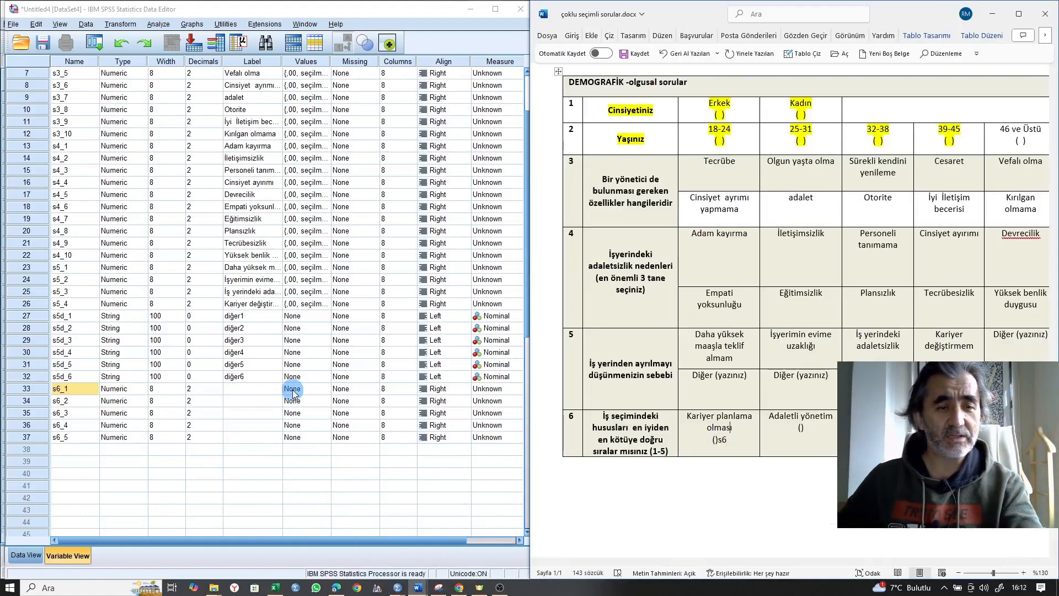
pyautogui.click(324, 388)
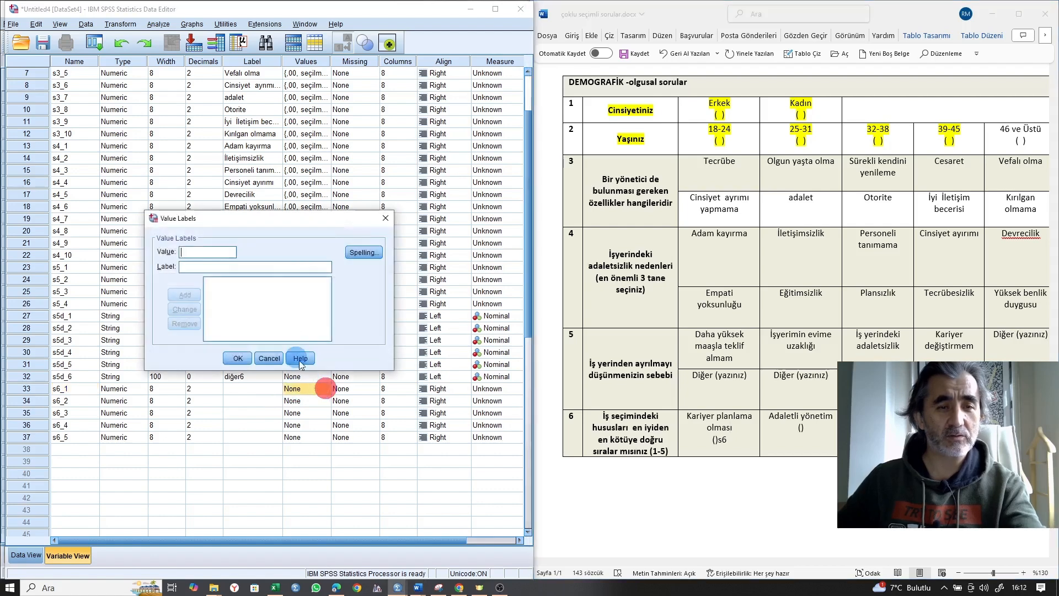
pyautogui.write('1')
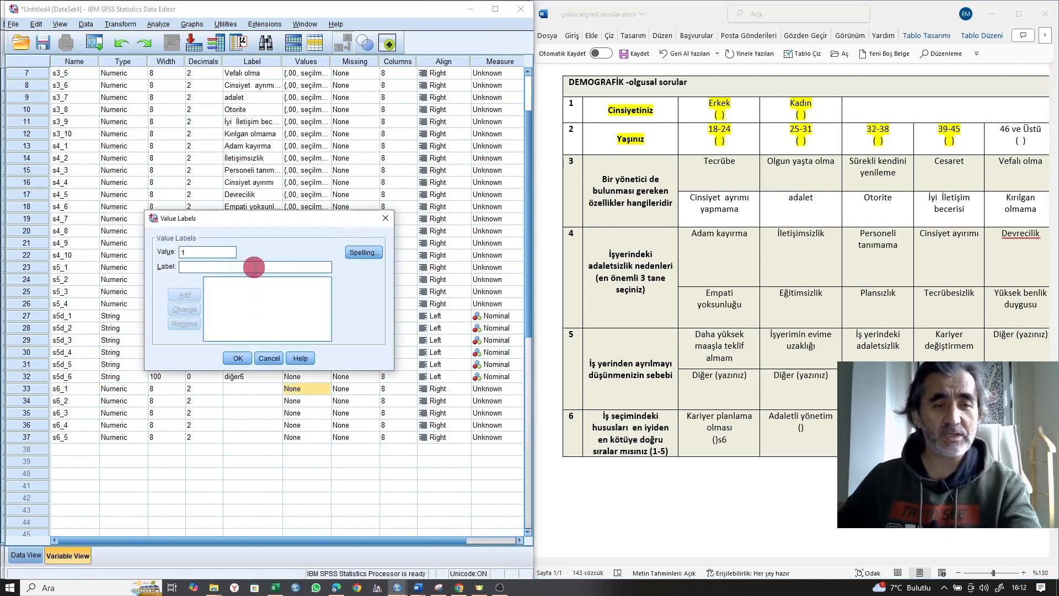
pyautogui.click(744, 432)
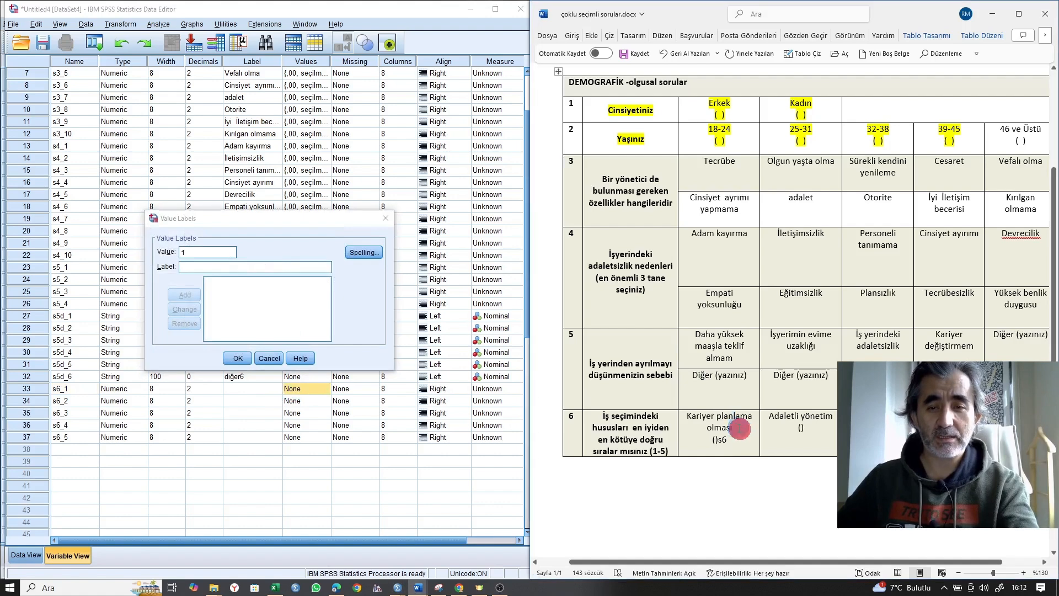
pyautogui.moveTo(689, 417); pyautogui.dragTo(732, 429)
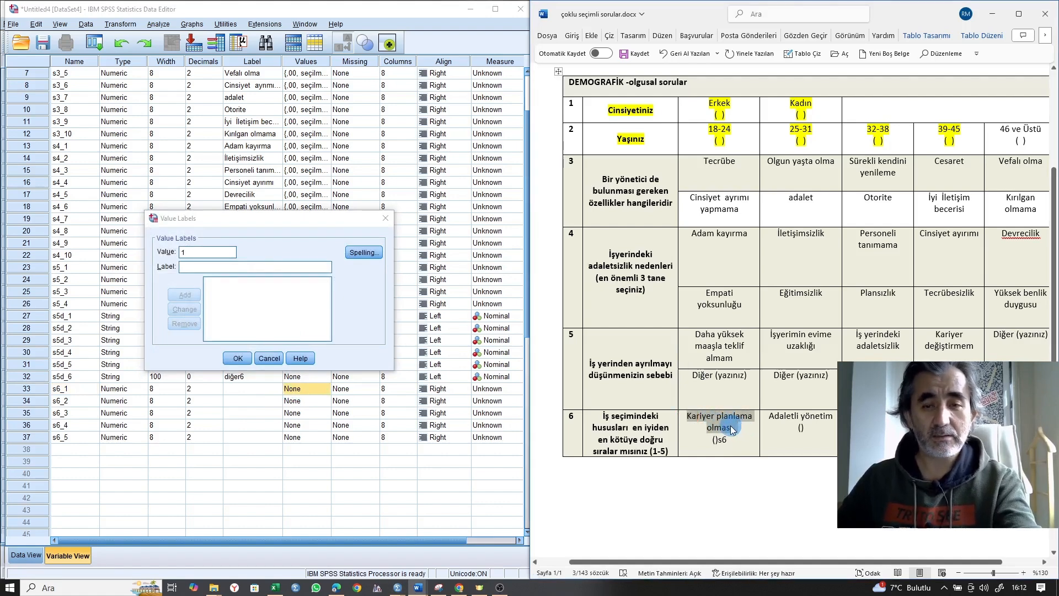
pyautogui.hotkey('ctrl', 'c')
pyautogui.click(226, 268)
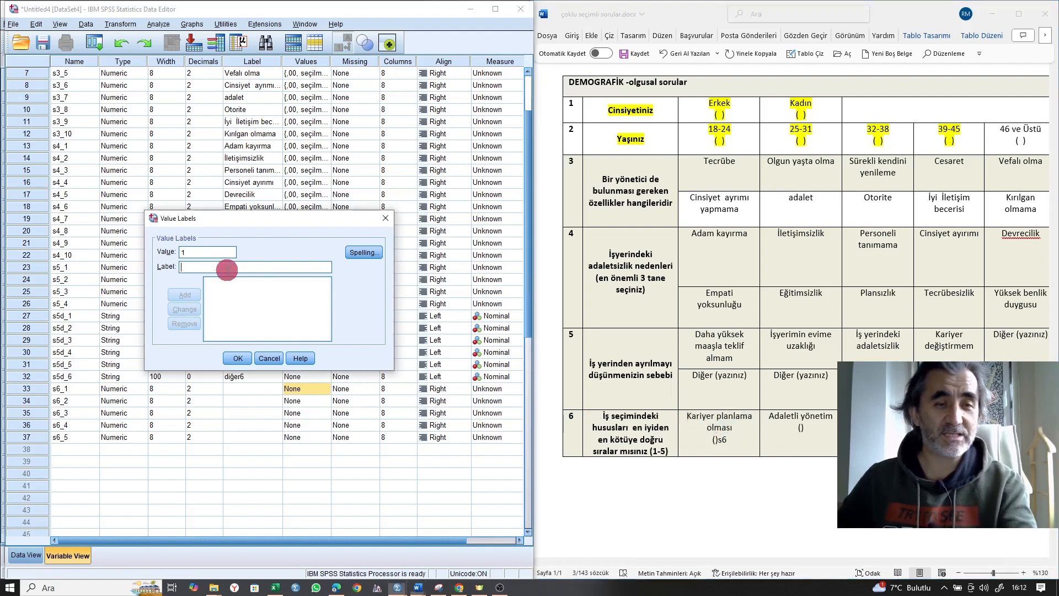
pyautogui.hotkey('ctrl', 'v')
pyautogui.click(196, 293)
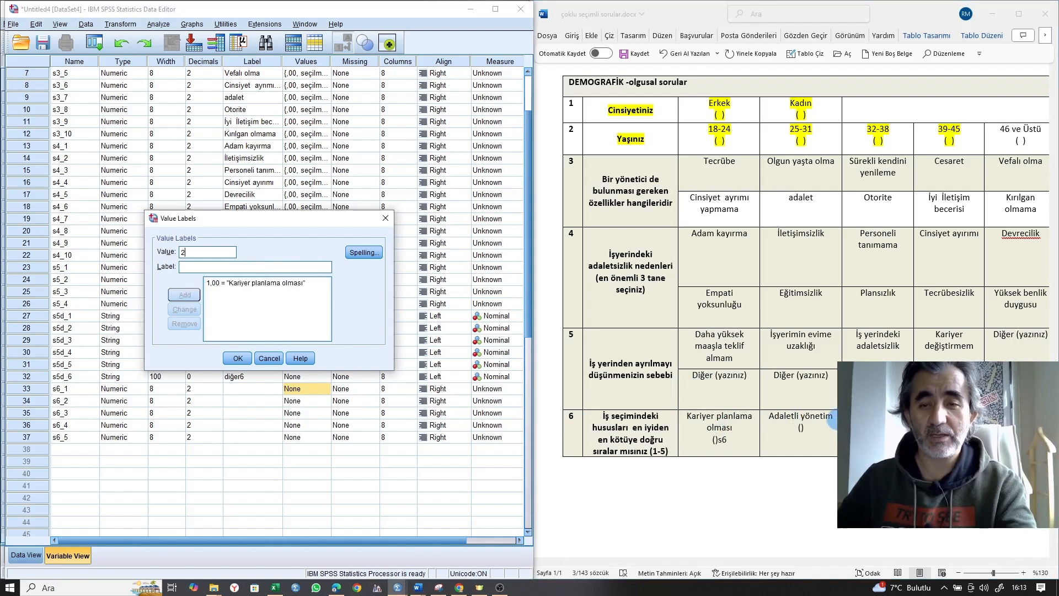
# Step: Add value 2 to s6_1's value labels with the label "Adaletli yönetim" copied from the Word survey
pyautogui.moveTo(767, 415); pyautogui.dragTo(829, 421)
pyautogui.hotkey('ctrl', 'c')
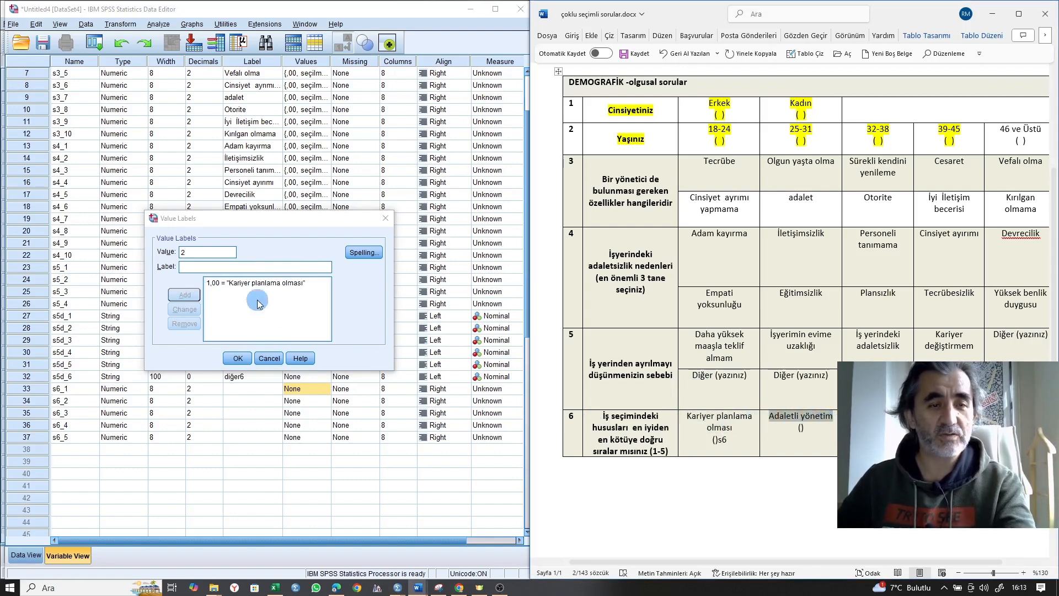
pyautogui.click(223, 268)
pyautogui.hotkey('ctrl', 'v')
pyautogui.click(193, 296)
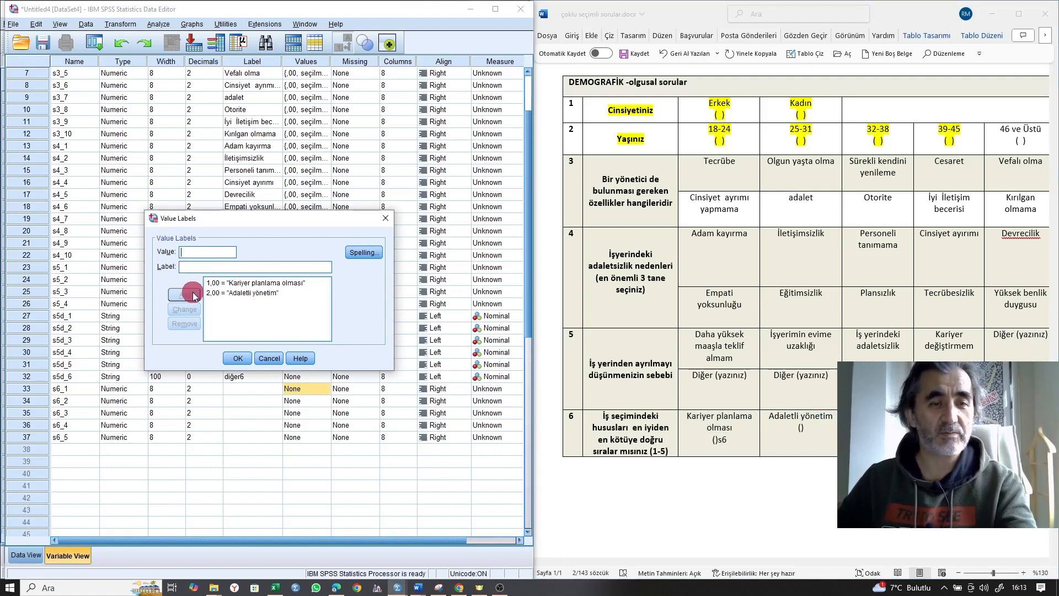
# Step: Add value 3 to s6_1's value labels with the label "Rahat fiziksel koşullar" copied from the Word survey
pyautogui.write('3')
pyautogui.hotkey('alt', 'Tab')
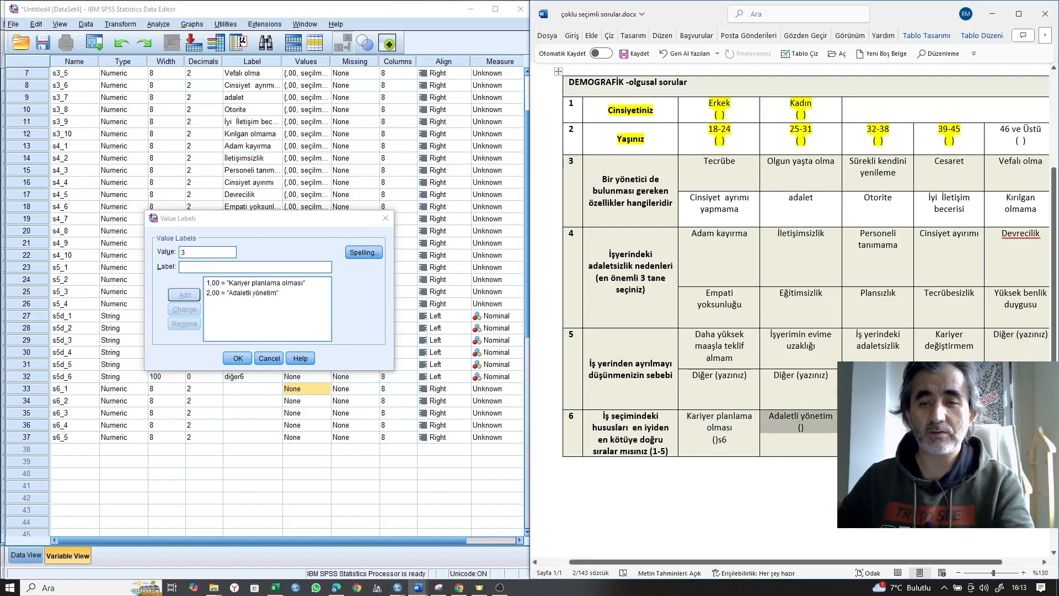
pyautogui.press('Right')
pyautogui.hotkey('ctrl', 'c')
pyautogui.click(241, 269)
pyautogui.hotkey('ctrl', 'v')
pyautogui.click(187, 295)
# Step: Add value 4 to s6_1's value labels with the label "Evime yakınlık" copied from the Word survey
pyautogui.write('4')
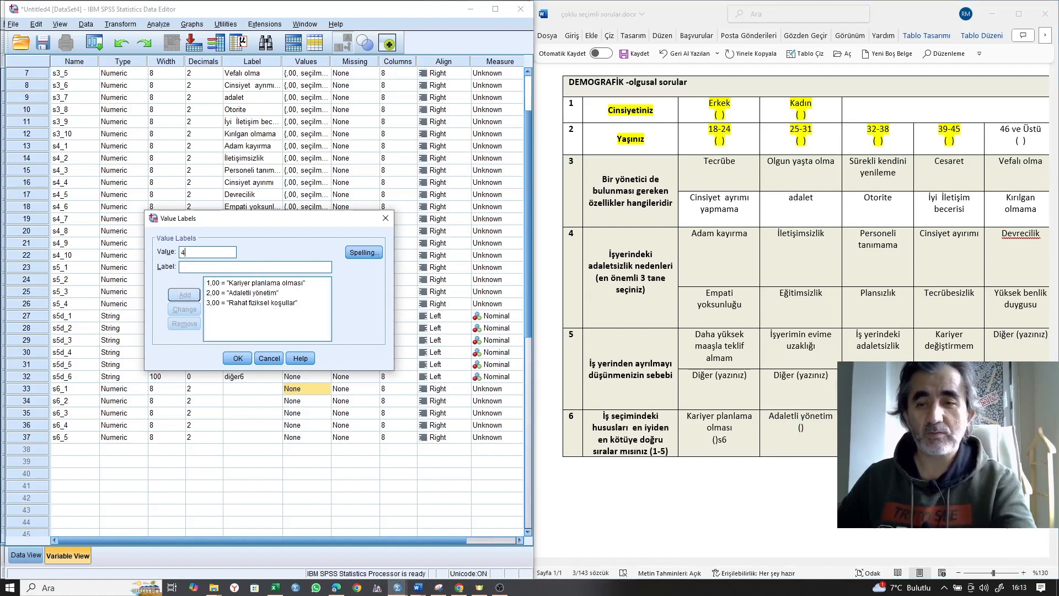
pyautogui.hotkey('alt', 'Tab')
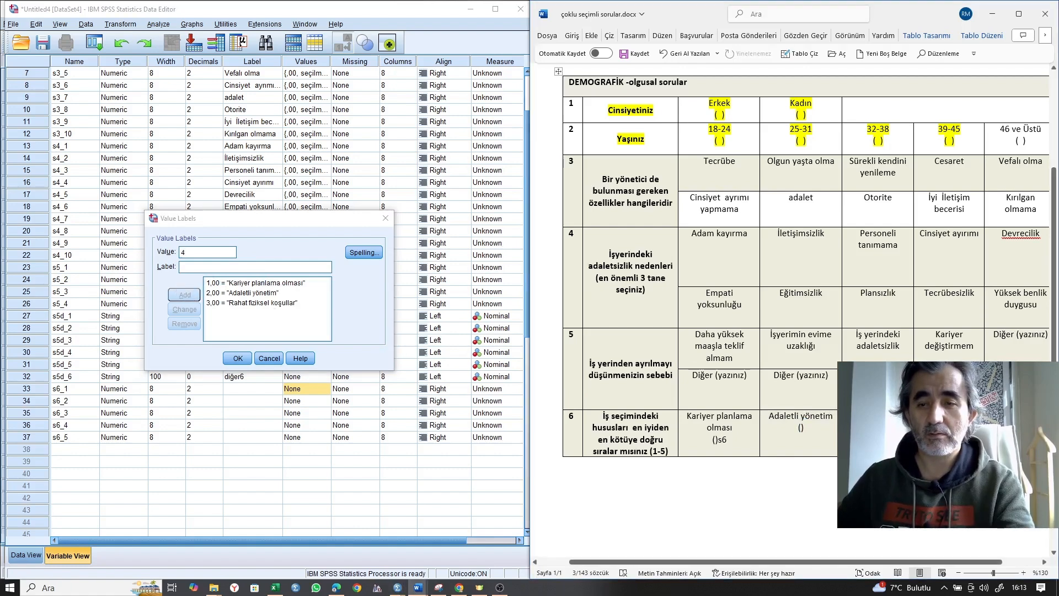
pyautogui.hotkey('ctrl', 'c')
pyautogui.click(192, 267)
pyautogui.hotkey('ctrl', 'v')
pyautogui.click(184, 294)
# Step: Add value 5 labelled "Maaş yüksekliği" to s6_1 and apply the value labels
pyautogui.write('5')
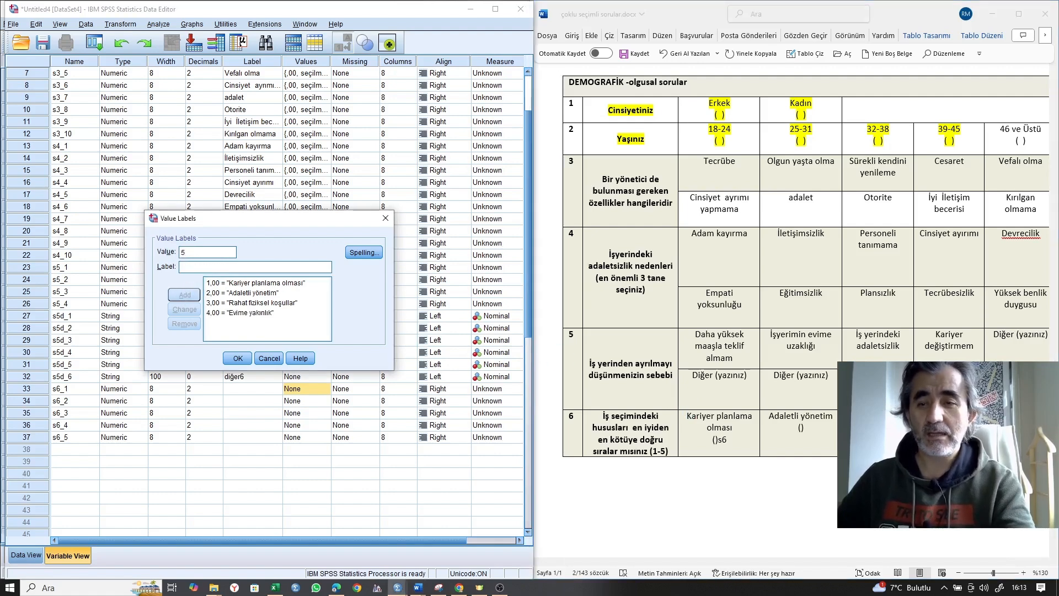
pyautogui.hotkey('alt', 'Tab')
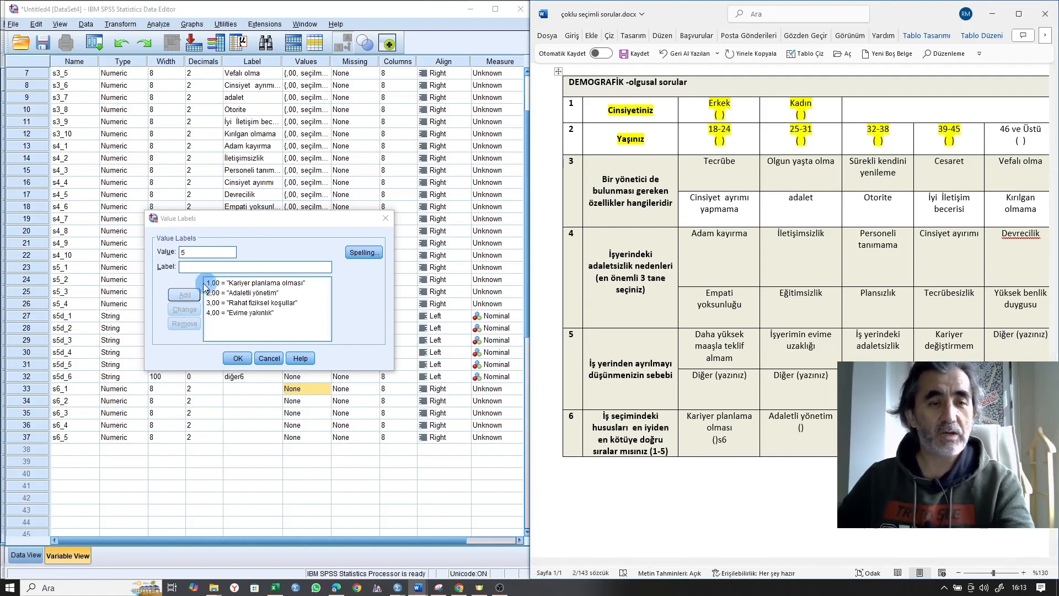
pyautogui.click(221, 268)
pyautogui.write('Maaş yüksekliği')
pyautogui.click(185, 295)
pyautogui.click(242, 359)
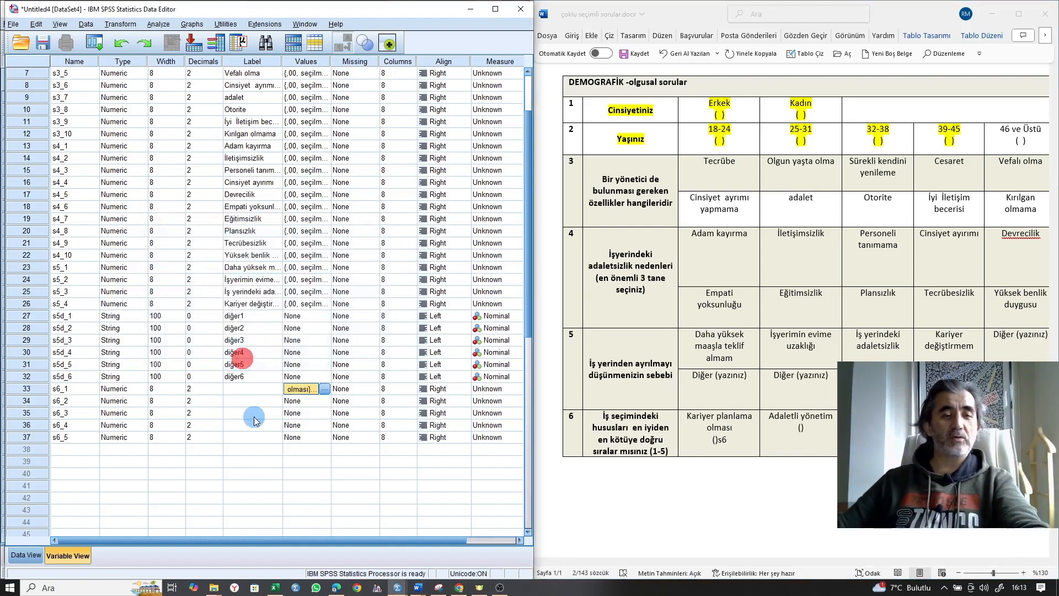
# Step: Label variable s6_1 as sebep1 and copy that label to s6_2 through s6_5
pyautogui.click(251, 392)
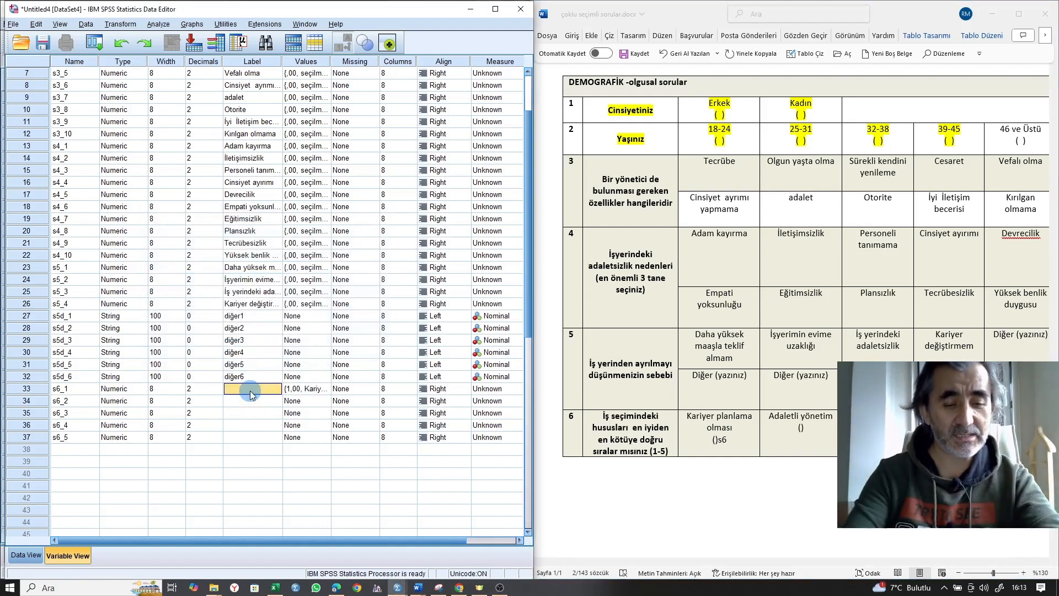
pyautogui.write('sebep1')
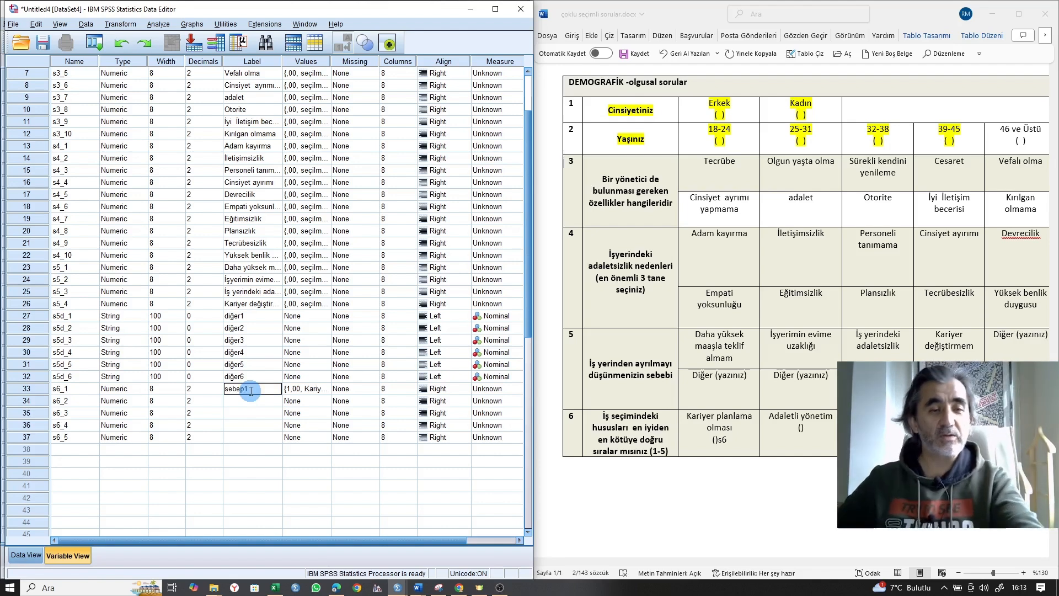
pyautogui.click(246, 393)
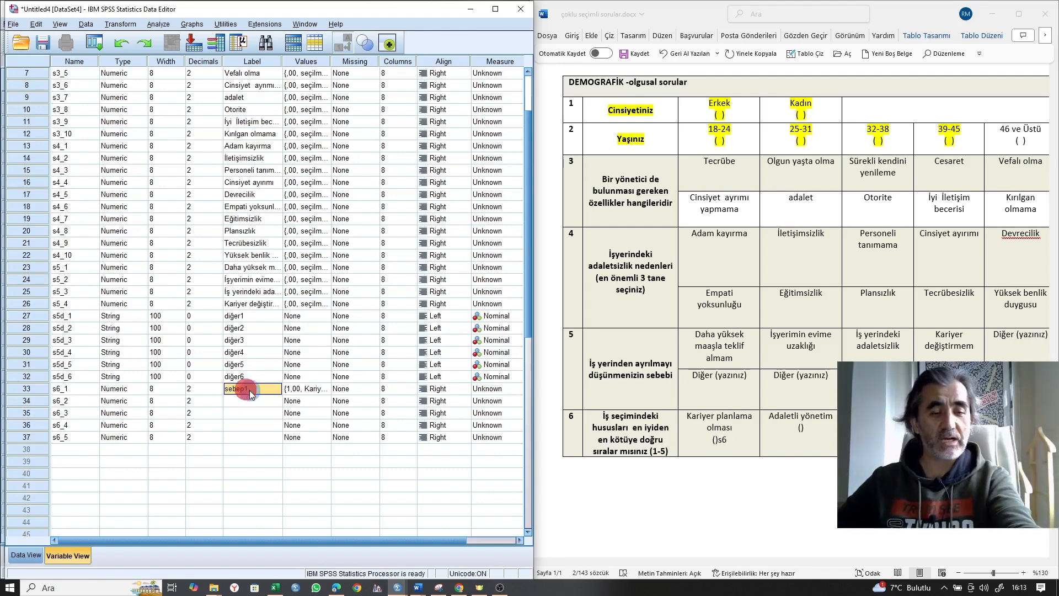
pyautogui.moveTo(245, 396); pyautogui.dragTo(243, 440)
pyautogui.hotkey('ctrl', 'v')
# Step: Change the labels of s6_2 through s6_5 to sebep2, sebep3, sebep4 and sebep5
pyautogui.doubleClick(260, 402)
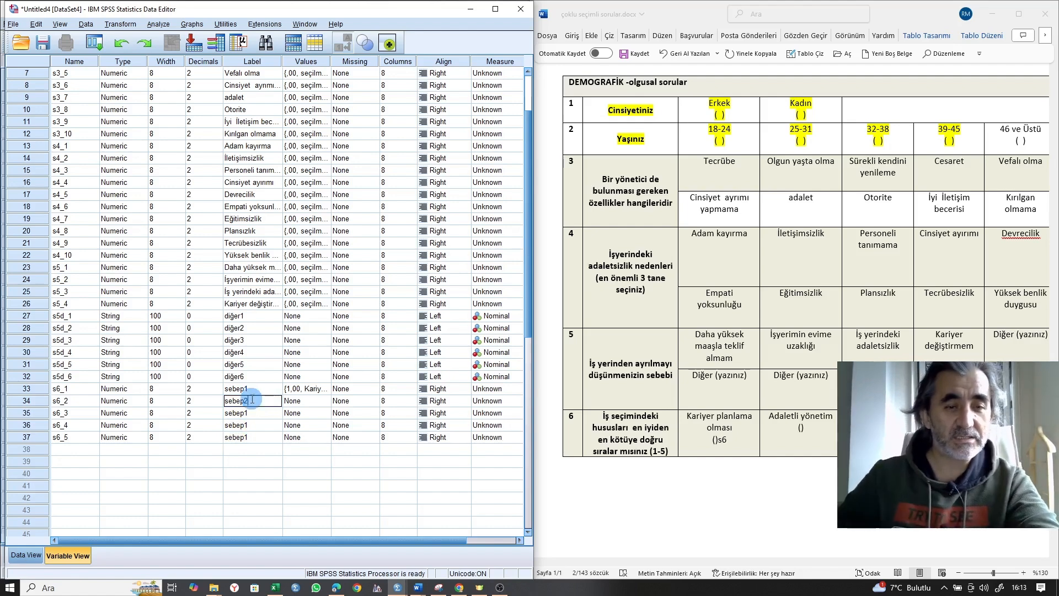
pyautogui.click(260, 414)
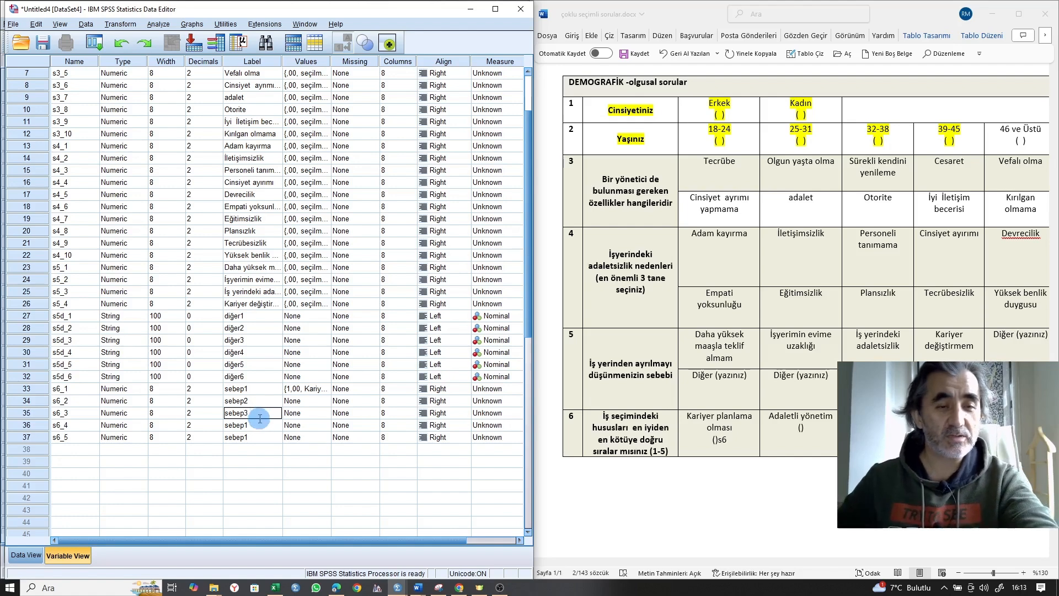
pyautogui.click(257, 425)
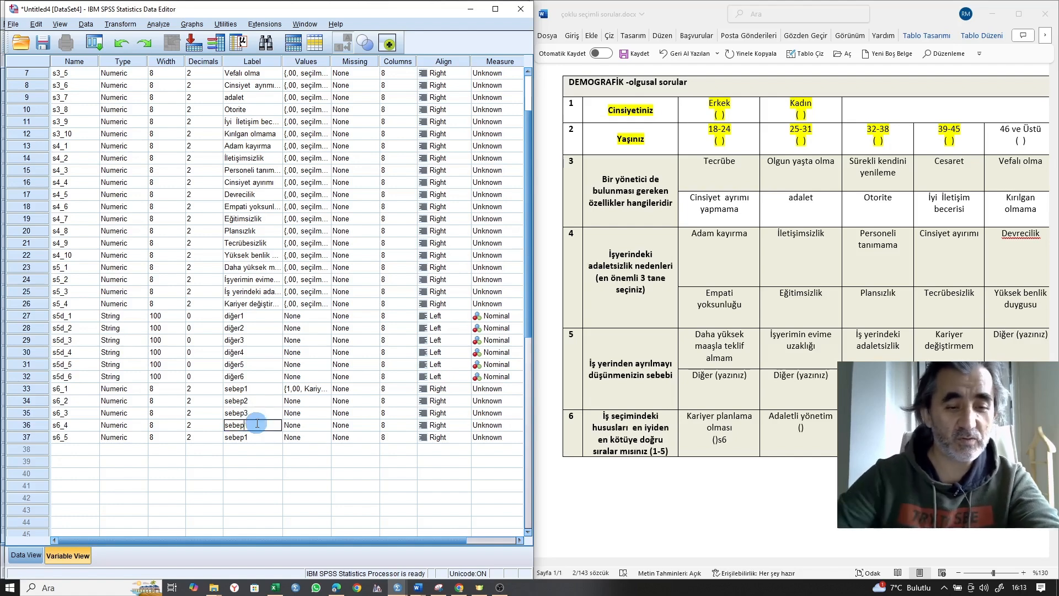
pyautogui.click(260, 437)
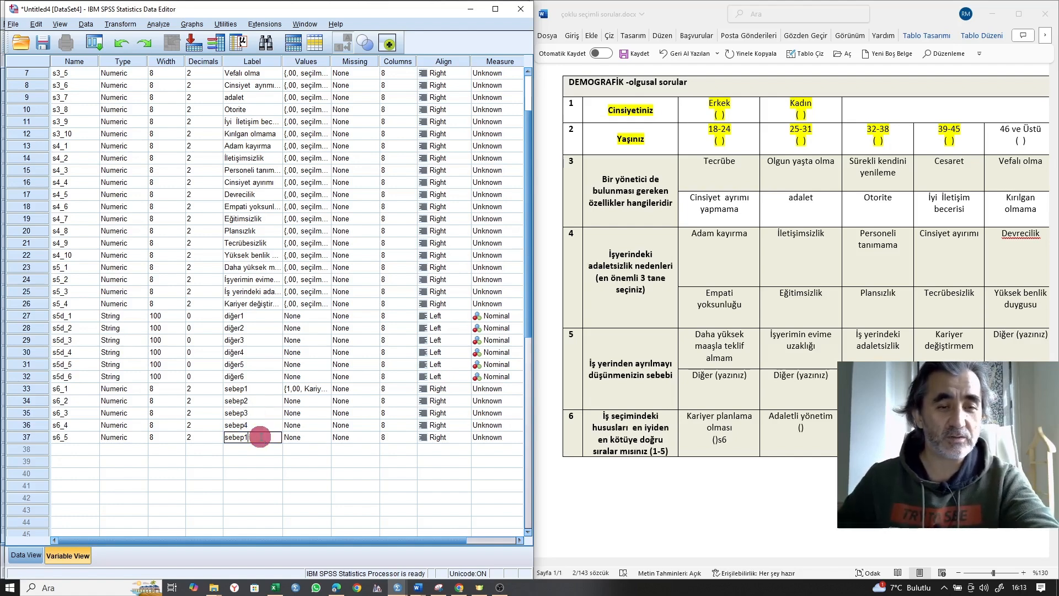
pyautogui.press('BackSpace')
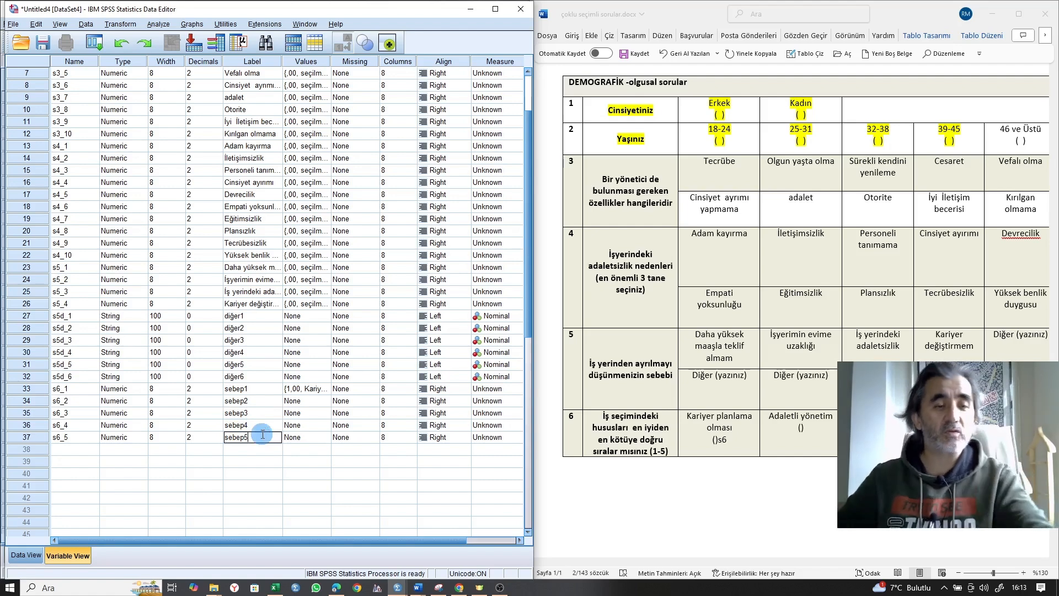
pyautogui.click(90, 472)
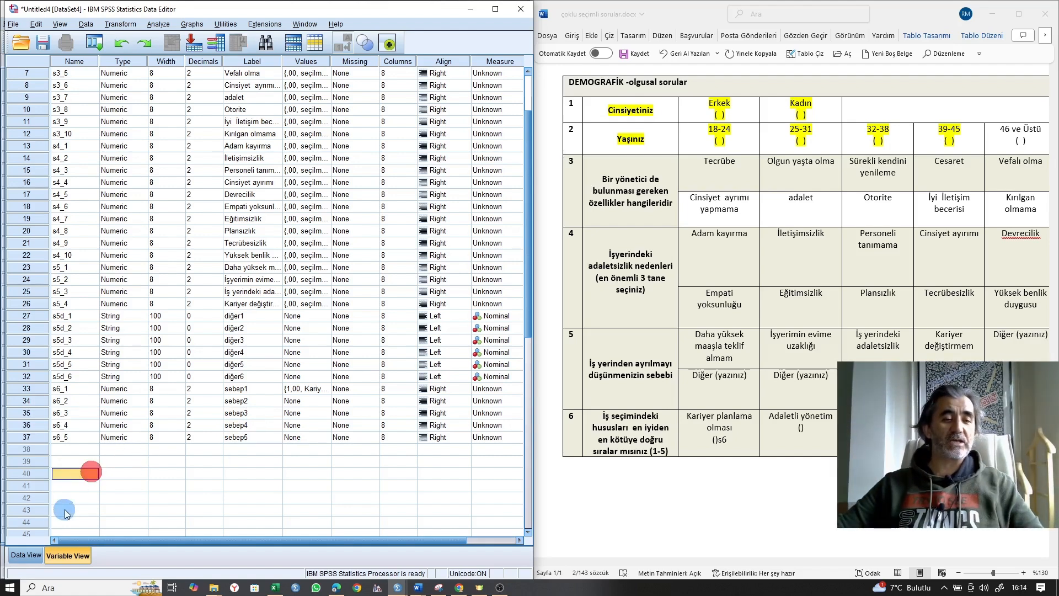
# Step: In the data sheet, enter code 1 (seçildi) for s3_1 in the first case
pyautogui.click(30, 561)
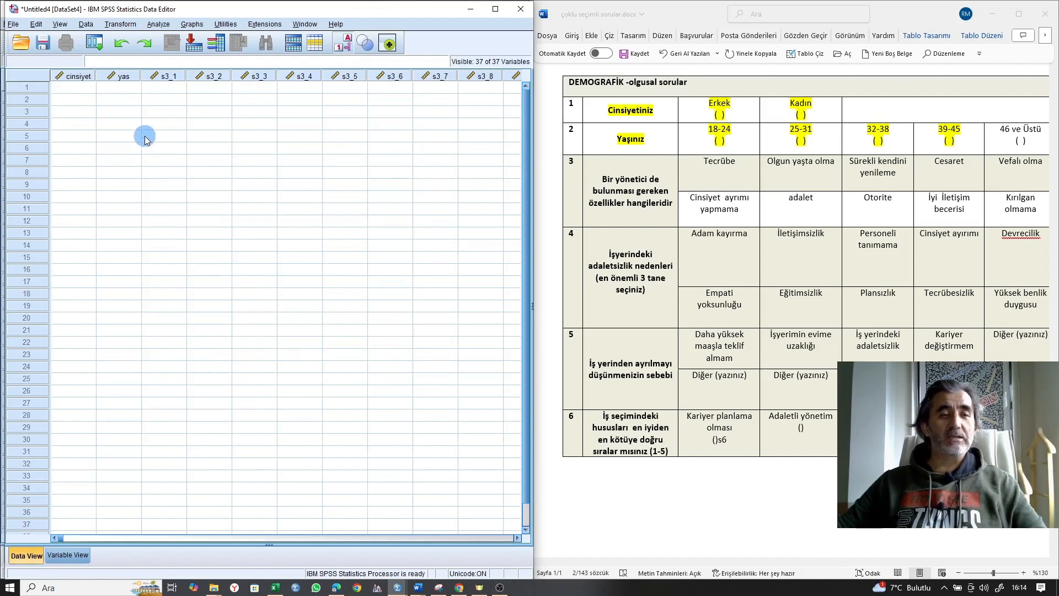
pyautogui.click(170, 88)
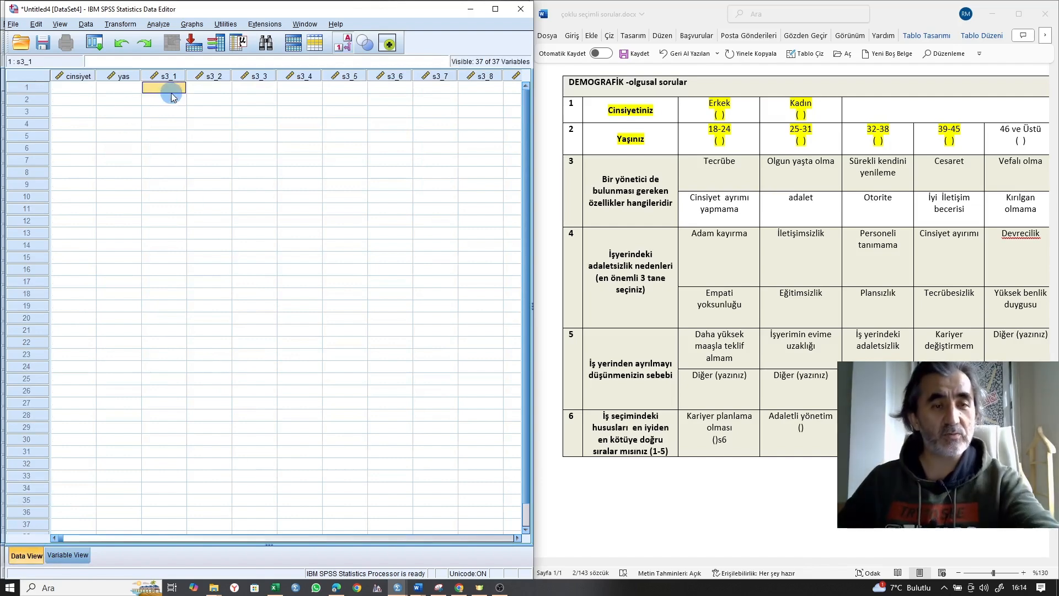
pyautogui.click(588, 256)
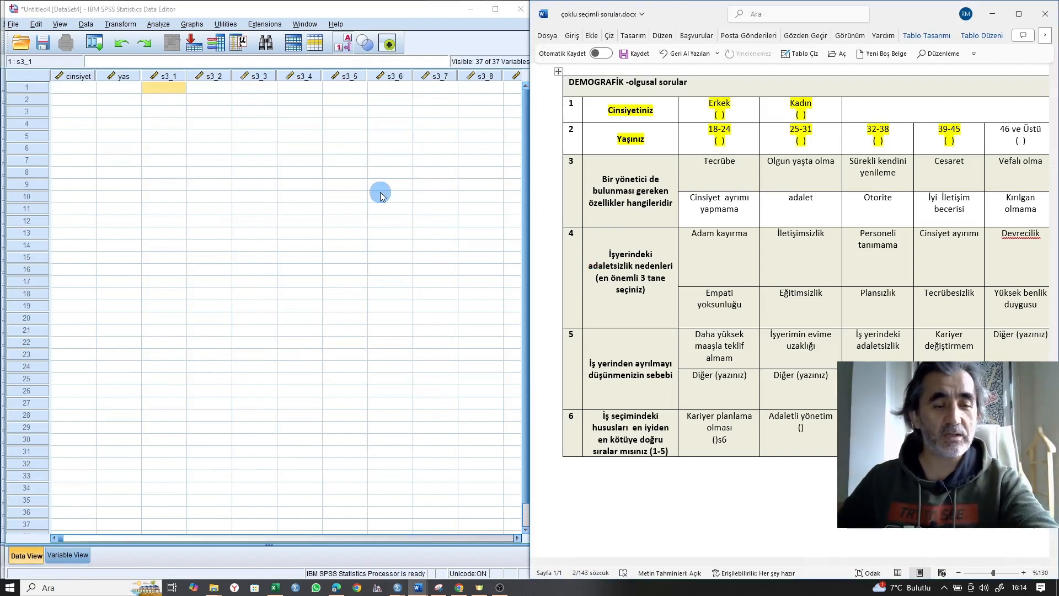
pyautogui.click(179, 89)
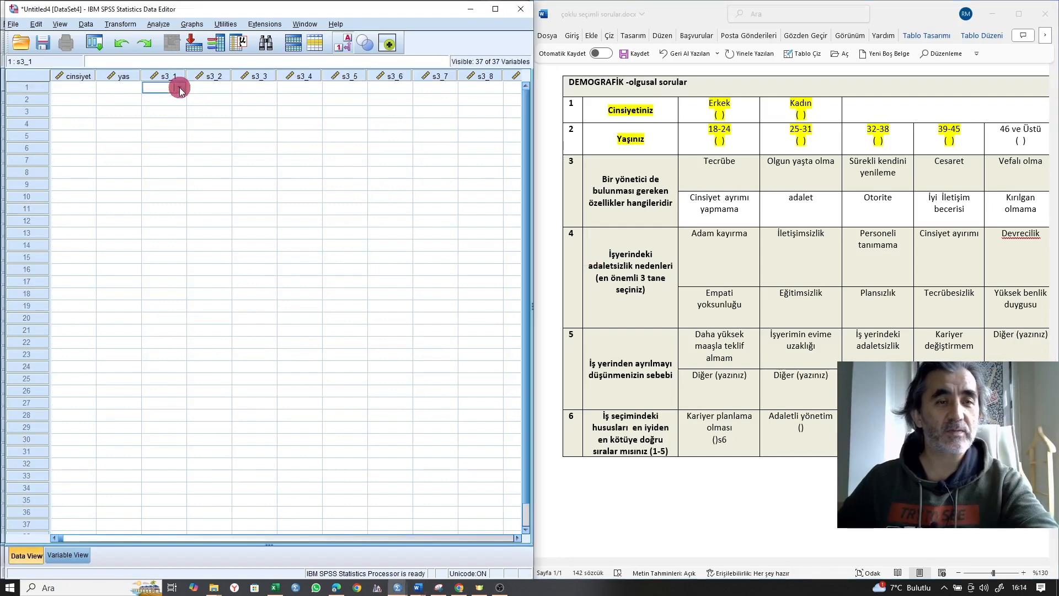
# Step: For the first case, enter 0 for s3_2, 1 for s3_3, and 0 for s3_4 through s3_8
pyautogui.click(216, 91)
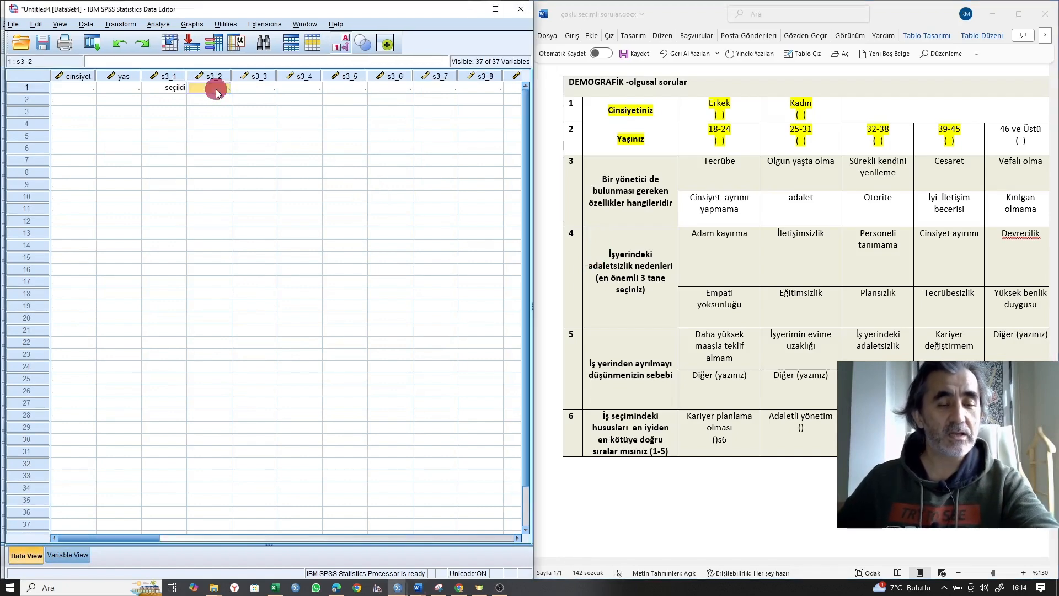
pyautogui.write('0')
pyautogui.click(259, 89)
pyautogui.write('1')
pyautogui.click(298, 90)
pyautogui.write('0')
pyautogui.click(348, 90)
pyautogui.write('0')
pyautogui.click(389, 89)
pyautogui.write('0')
pyautogui.click(438, 88)
pyautogui.write('0')
pyautogui.click(472, 90)
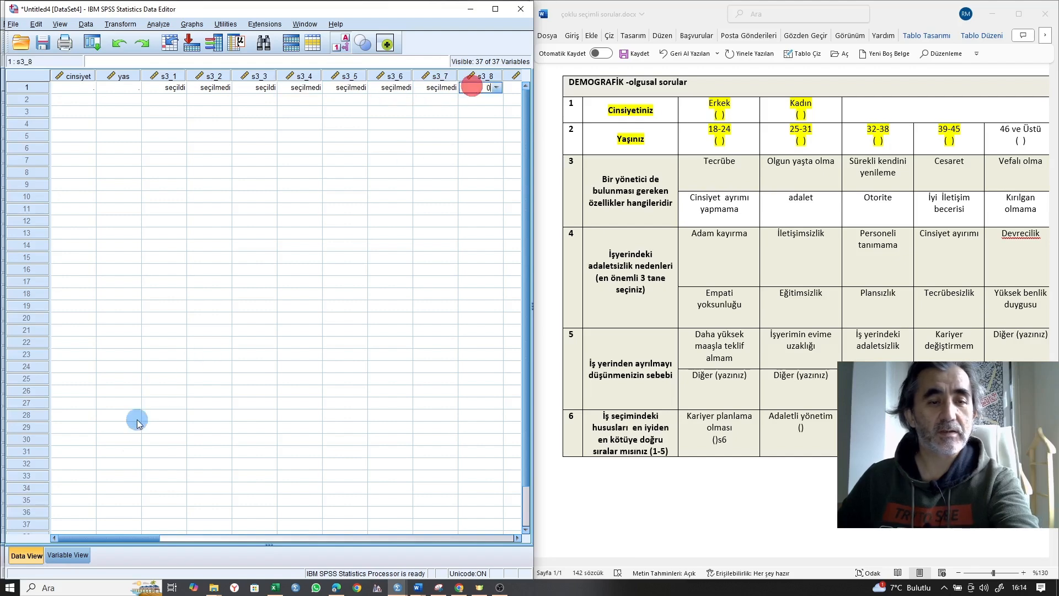
pyautogui.moveTo(123, 533); pyautogui.dragTo(154, 534)
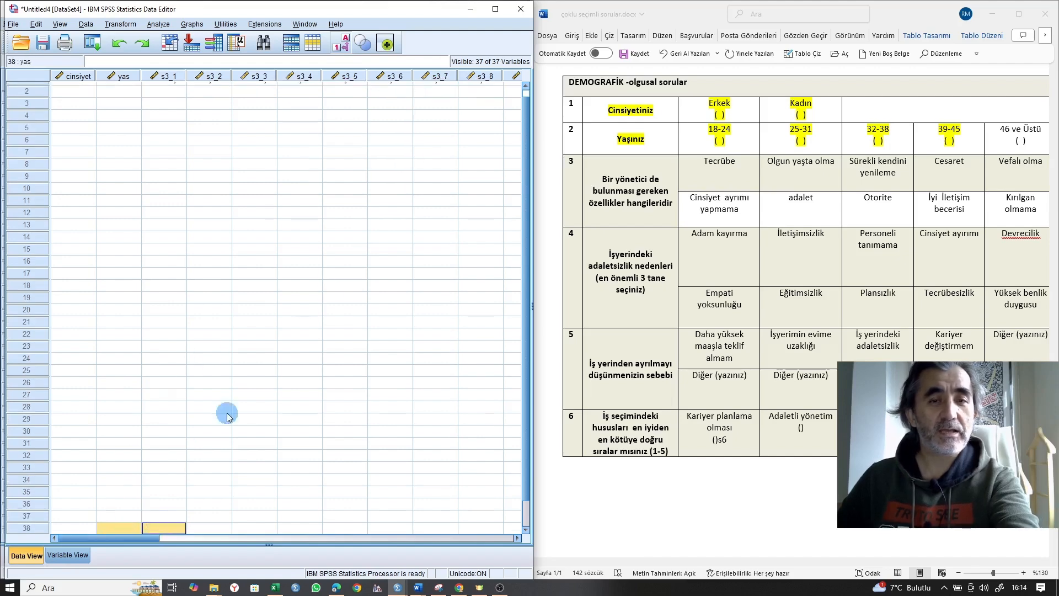
pyautogui.scroll(1, 335, 236)
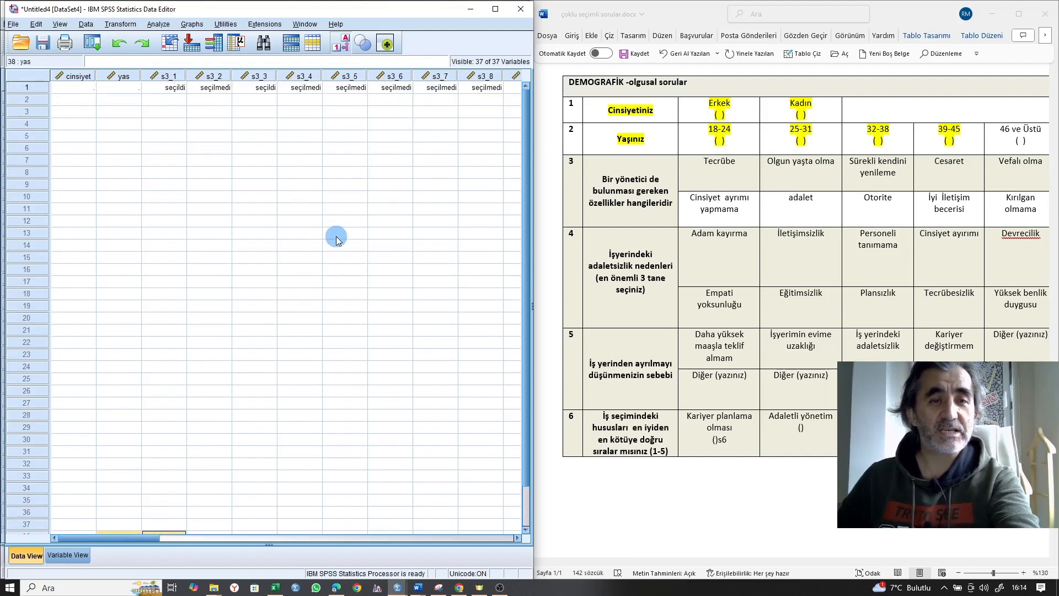
# Step: Display numeric codes instead of value labels, and enter 0 for s3_2 through s3_6 in the first case
pyautogui.click(516, 538)
pyautogui.click(517, 538)
pyautogui.click(341, 43)
pyautogui.click(117, 91)
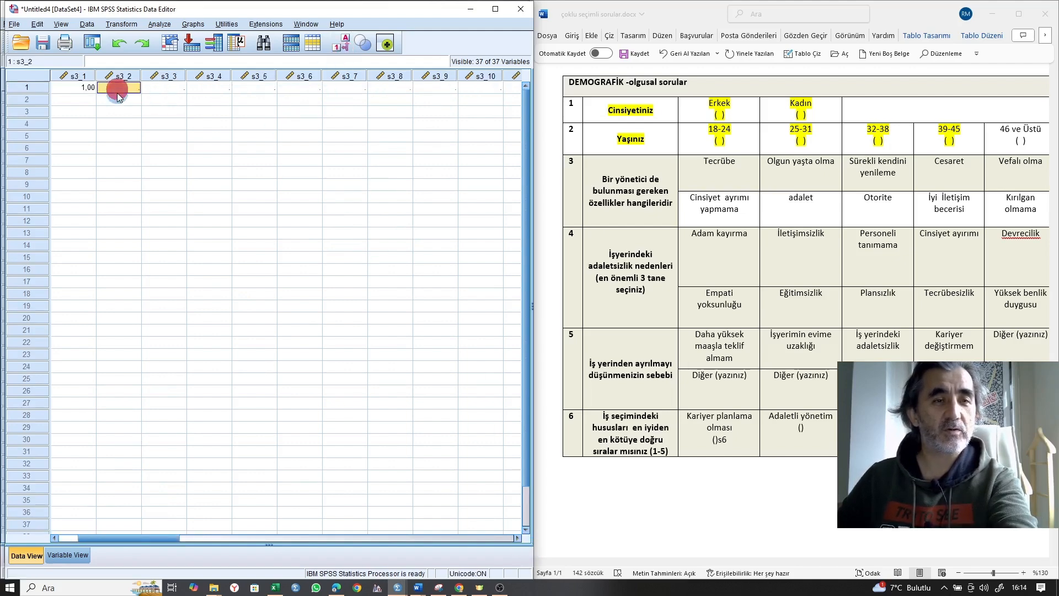
pyautogui.write('0')
pyautogui.click(165, 88)
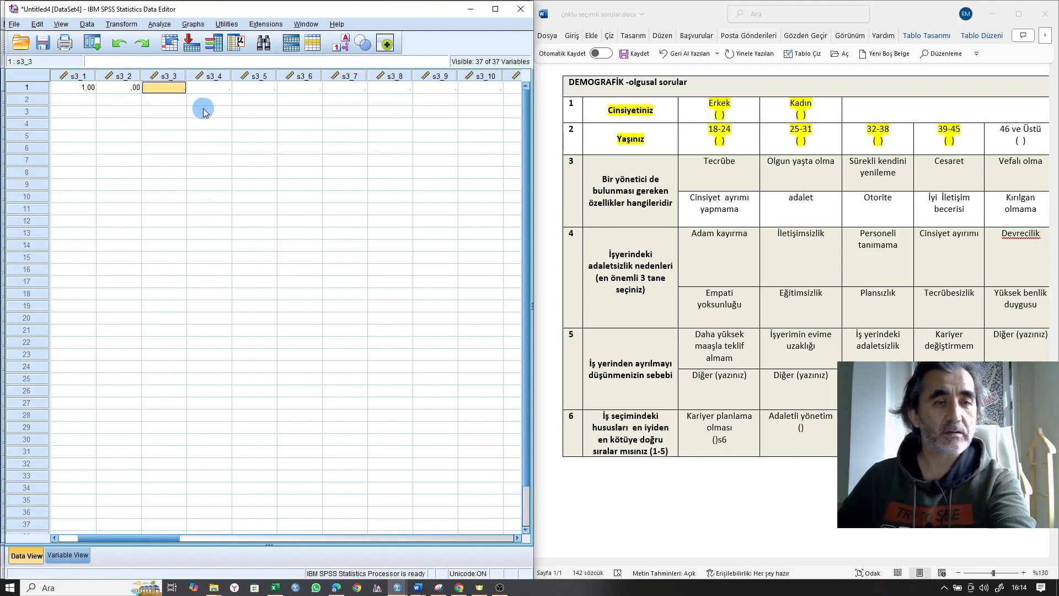
pyautogui.write('0')
pyautogui.click(217, 89)
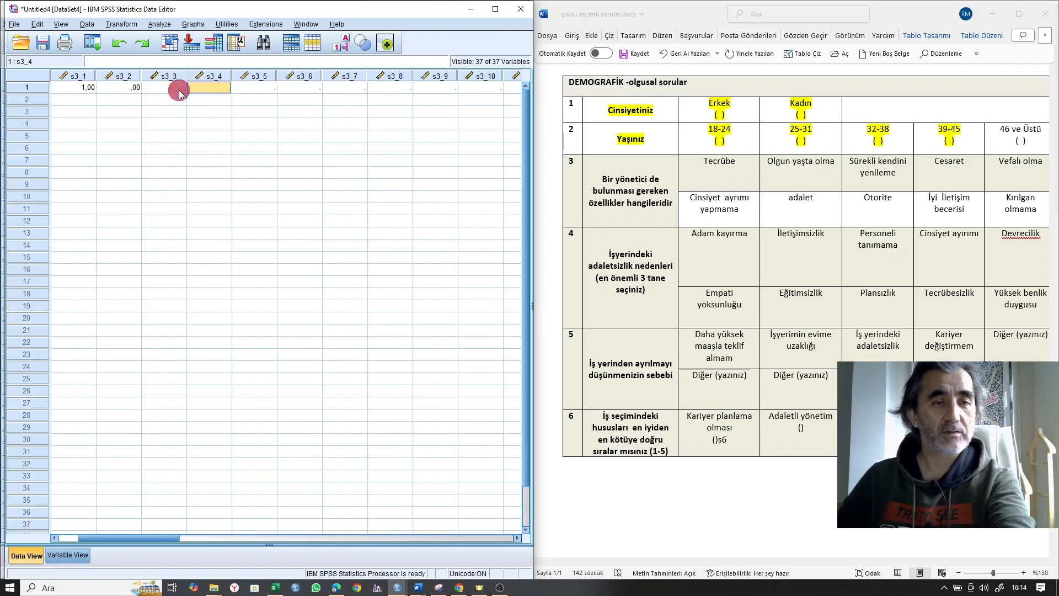
pyautogui.write('0')
pyautogui.click(246, 88)
pyautogui.write('0')
pyautogui.click(286, 88)
pyautogui.write('0')
# Step: Enter 1 for s3_7, s3_8 and s3_9, and 0 for s3_10 in the first case
pyautogui.click(330, 89)
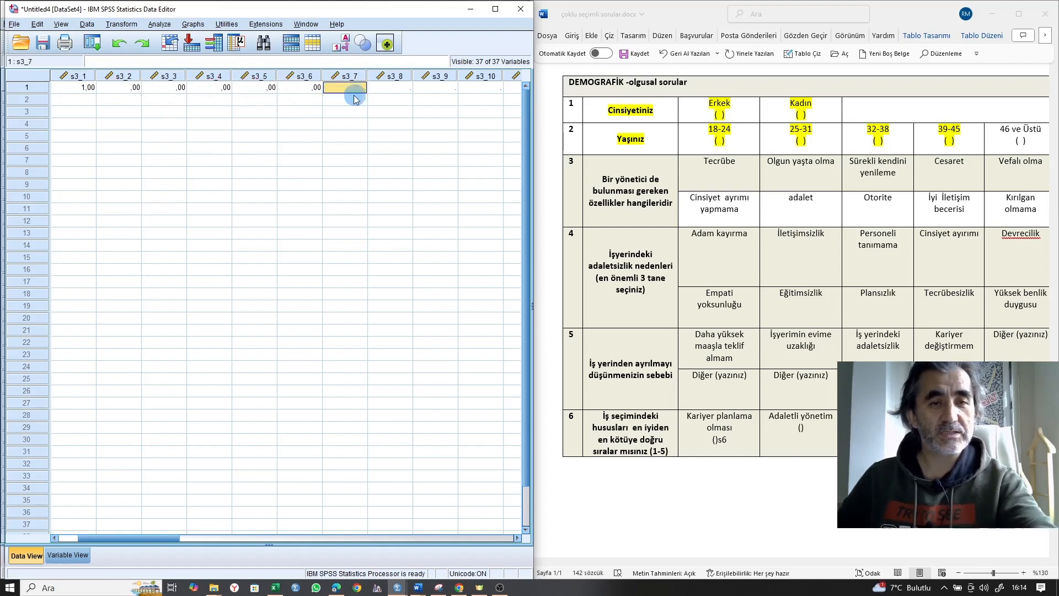
pyautogui.write('1')
pyautogui.click(393, 91)
pyautogui.write('1')
pyautogui.click(429, 90)
pyautogui.write('1')
pyautogui.click(473, 94)
pyautogui.write('0')
# Step: Enter the first case's s4_1 through s4_5 answers as 1, 0, 1, 0 and 0
pyautogui.click(514, 538)
pyautogui.click(514, 538)
pyautogui.click(514, 537)
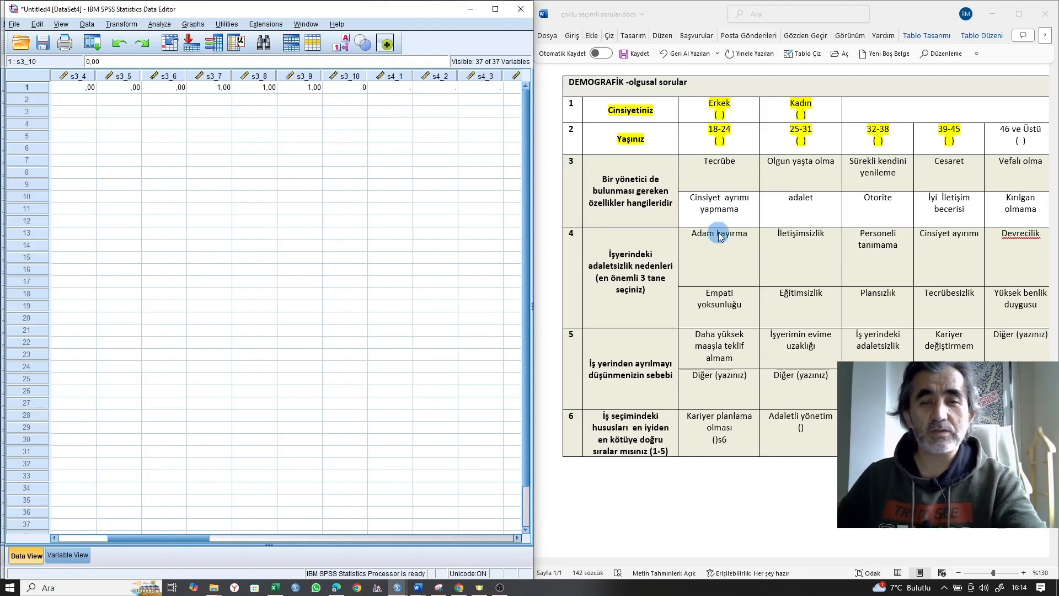
pyautogui.click(662, 252)
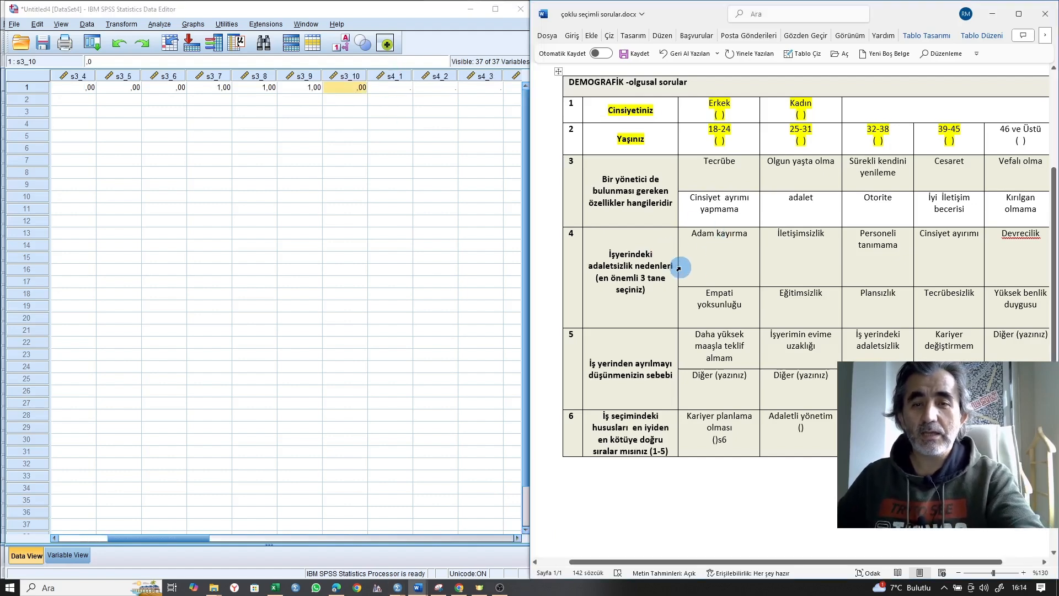
pyautogui.click(397, 89)
pyautogui.write('1')
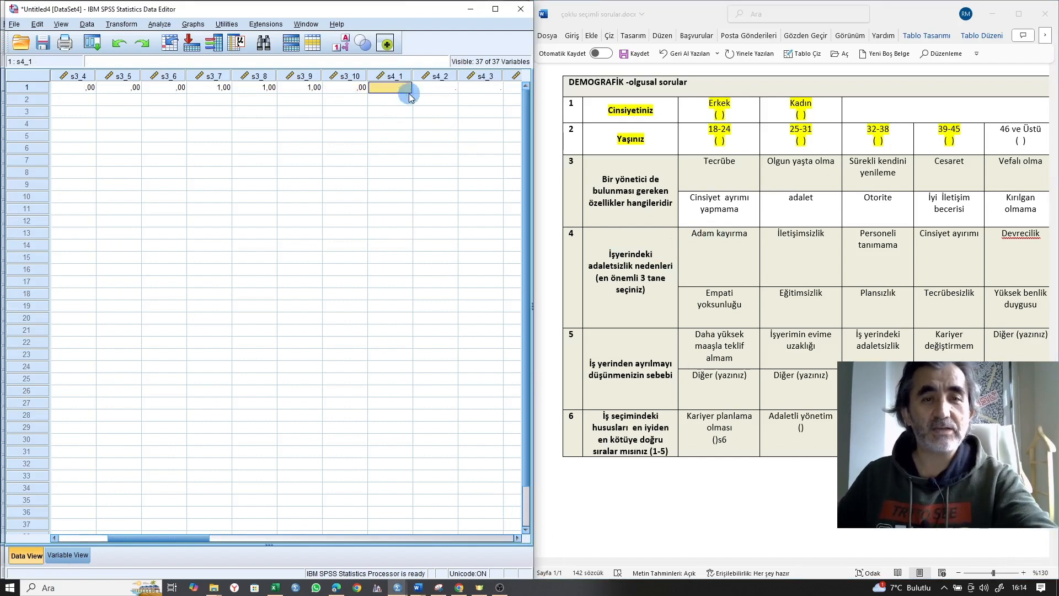
pyautogui.click(447, 92)
pyautogui.write('0')
pyautogui.write('1')
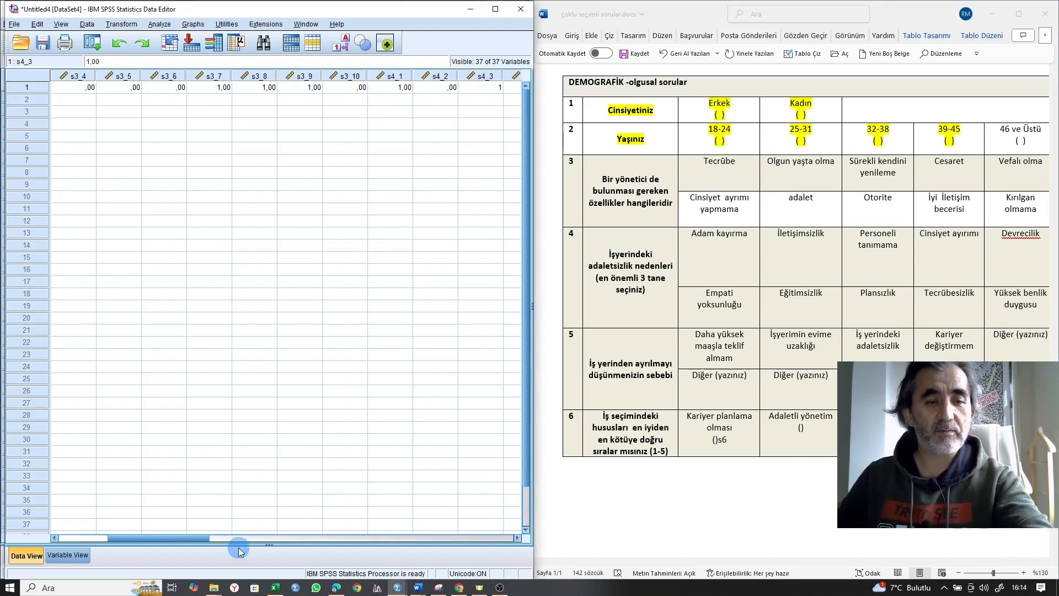
pyautogui.moveTo(198, 536); pyautogui.dragTo(248, 535)
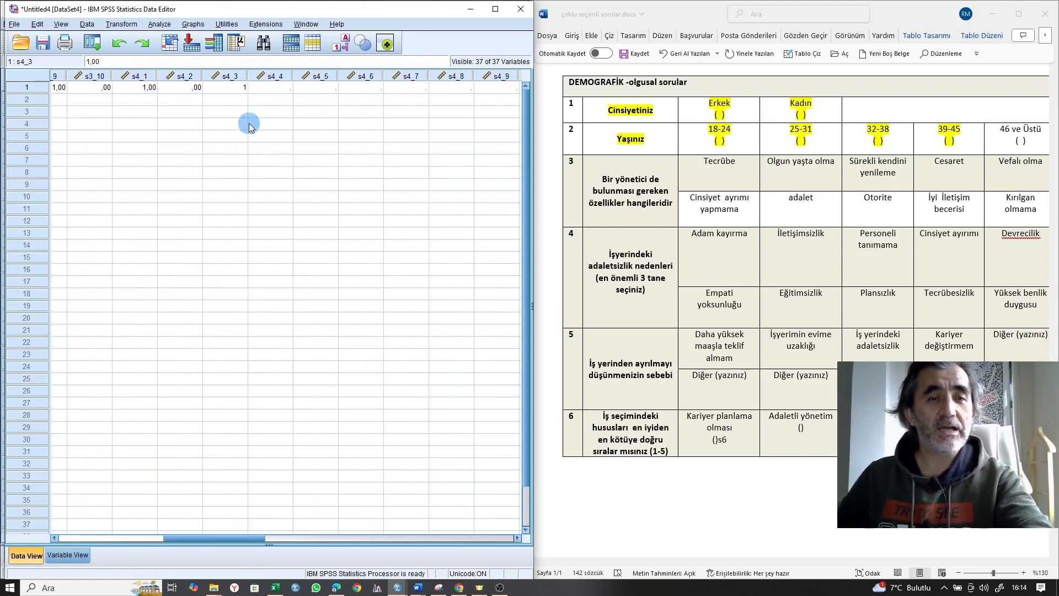
pyautogui.write('00')
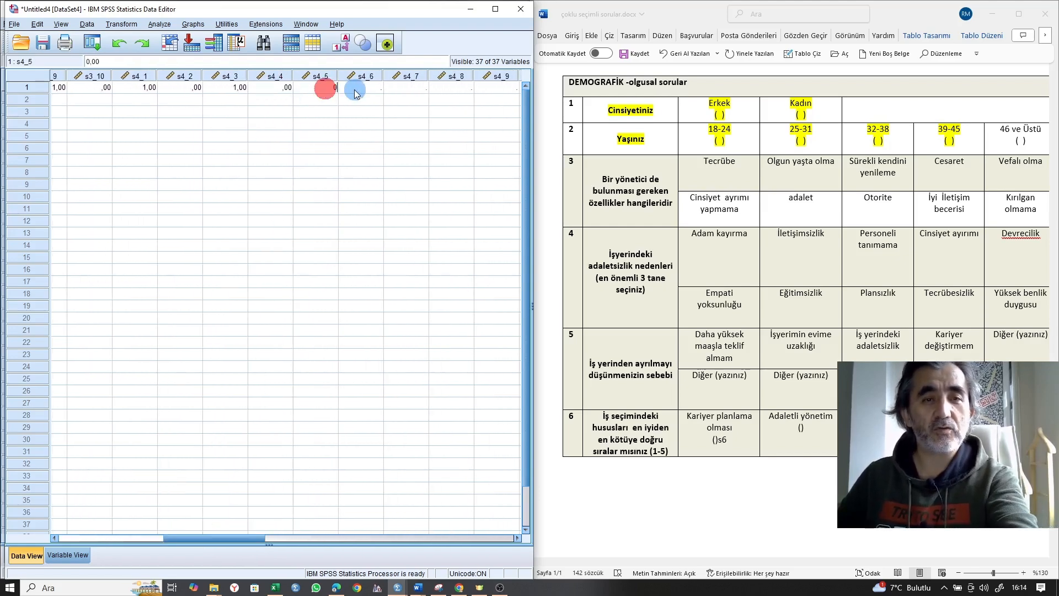
# Step: For the first case, enter 0 for s4_6, 1 for s4_7, and 0 for s4_8 through s4_10
pyautogui.click(382, 93)
pyautogui.write('0')
pyautogui.click(406, 88)
pyautogui.write('1')
pyautogui.click(454, 92)
pyautogui.write('0')
pyautogui.click(489, 89)
pyautogui.write('0')
pyautogui.moveTo(220, 538); pyautogui.dragTo(260, 538)
pyautogui.click(361, 88)
pyautogui.write('0')
# Step: Enter 1 for s5_1 and s5_2, and 0 for s5_3 and s5_4 in the first case
pyautogui.click(401, 91)
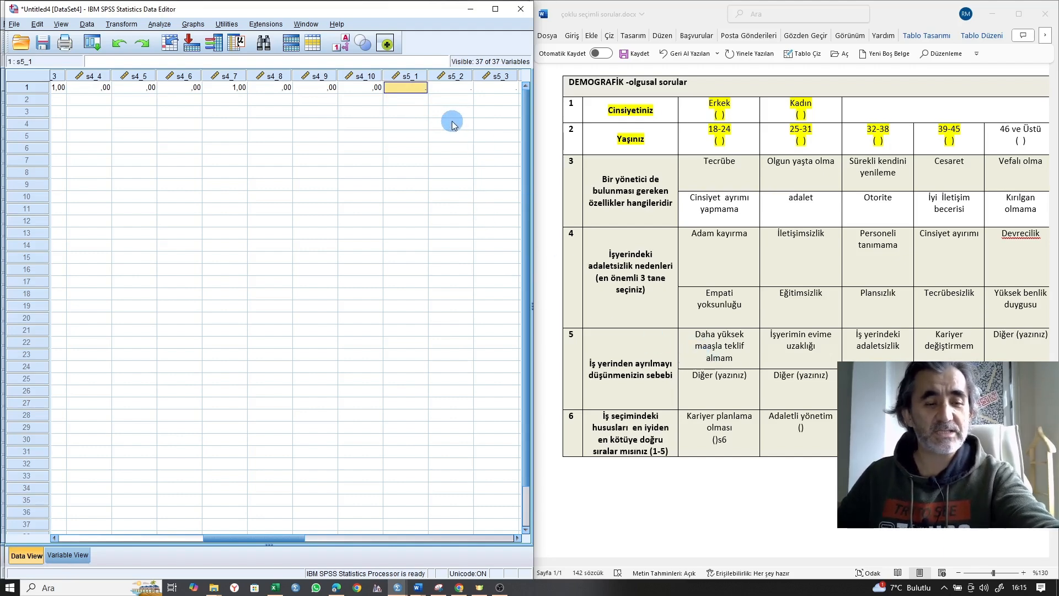
pyautogui.click(707, 345)
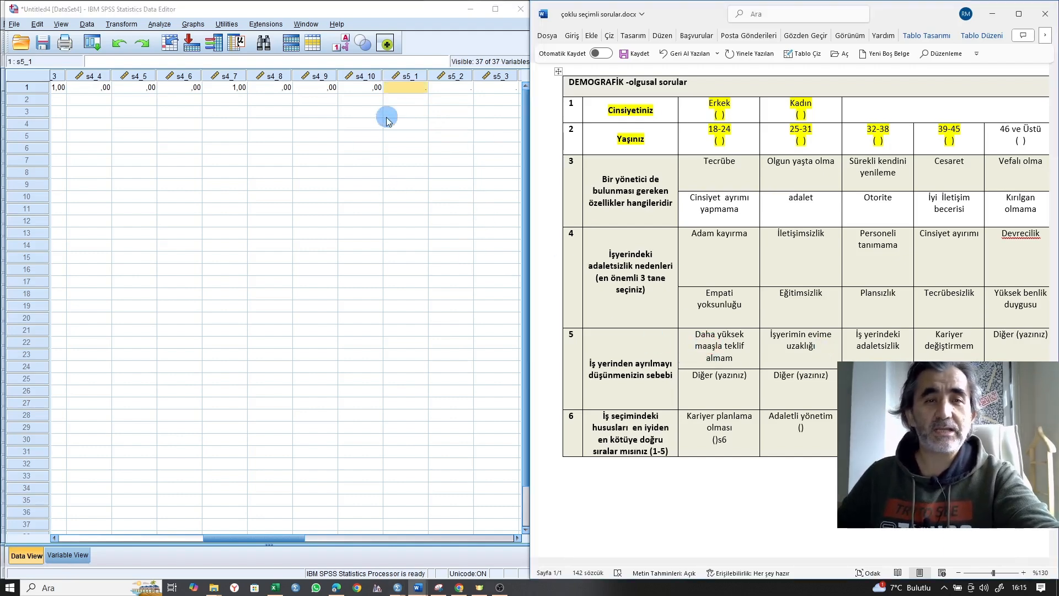
pyautogui.click(458, 91)
pyautogui.click(405, 91)
pyautogui.write('1')
pyautogui.click(455, 91)
pyautogui.write('1')
pyautogui.click(488, 92)
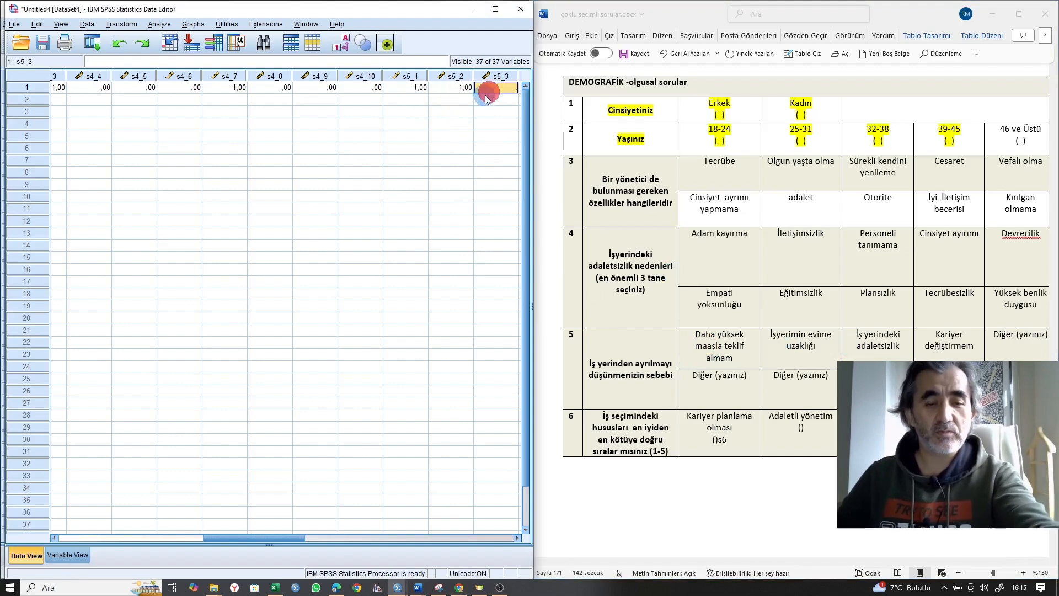
pyautogui.write('0')
pyautogui.moveTo(294, 542); pyautogui.dragTo(329, 542)
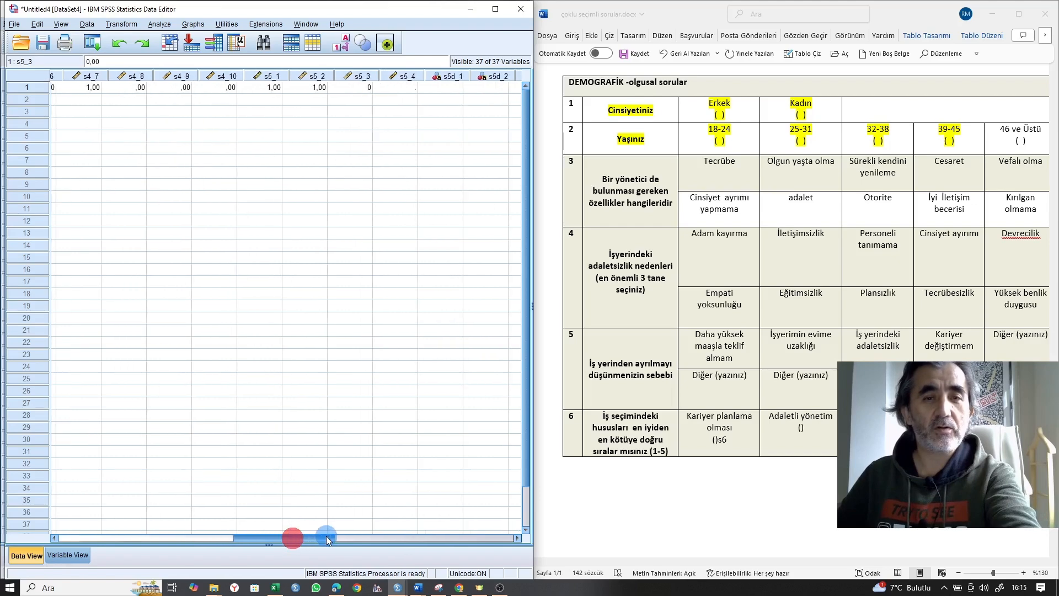
pyautogui.click(385, 88)
pyautogui.write('0')
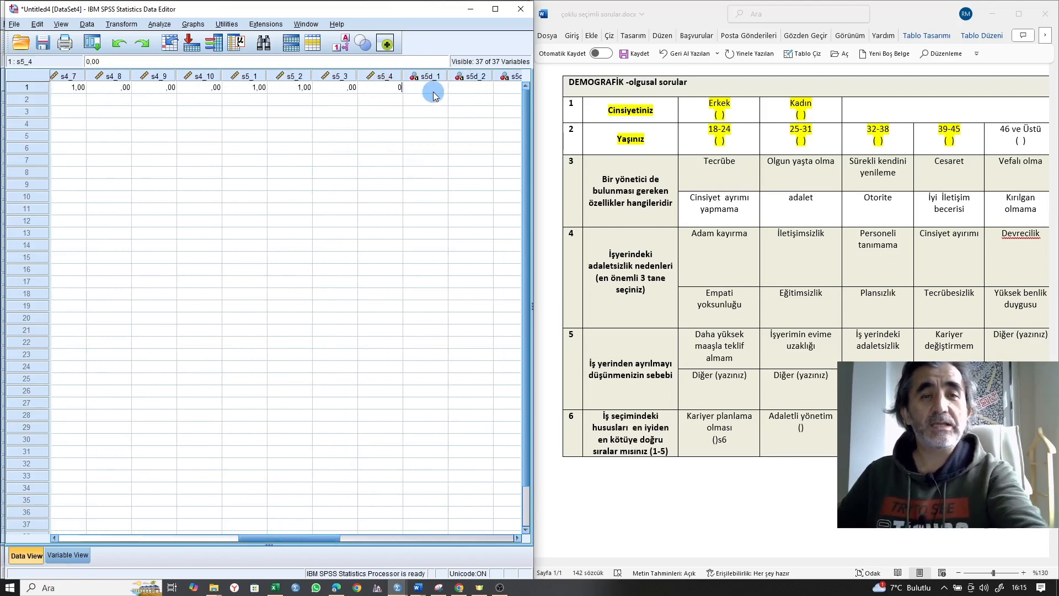
# Step: Enter the first case's open-ended answers: "eşim tercih etti" for s5d_1 and "patron ......" for s5d_2
pyautogui.click(433, 91)
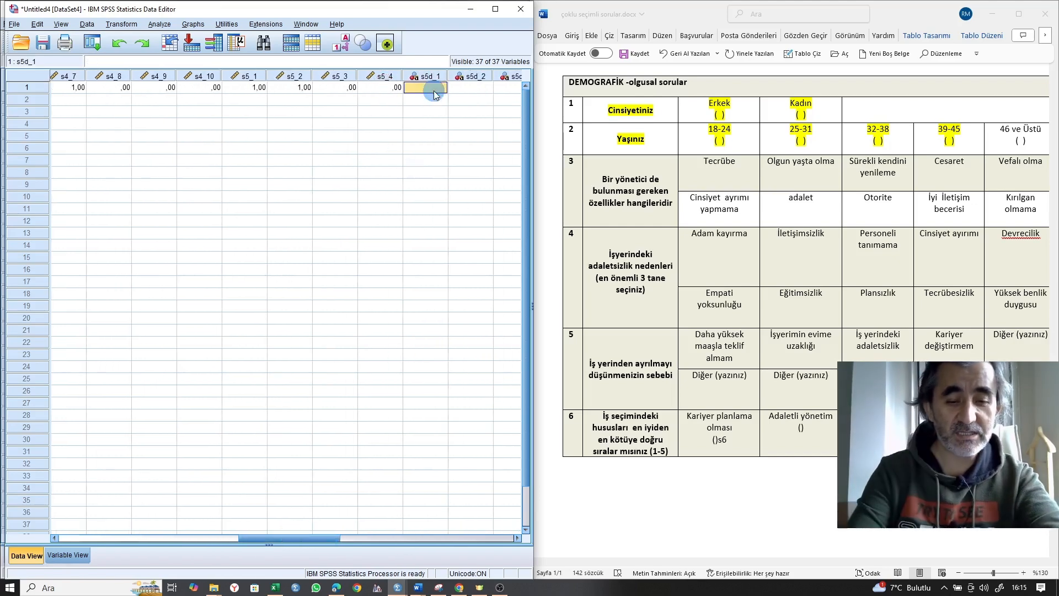
pyautogui.write('e')
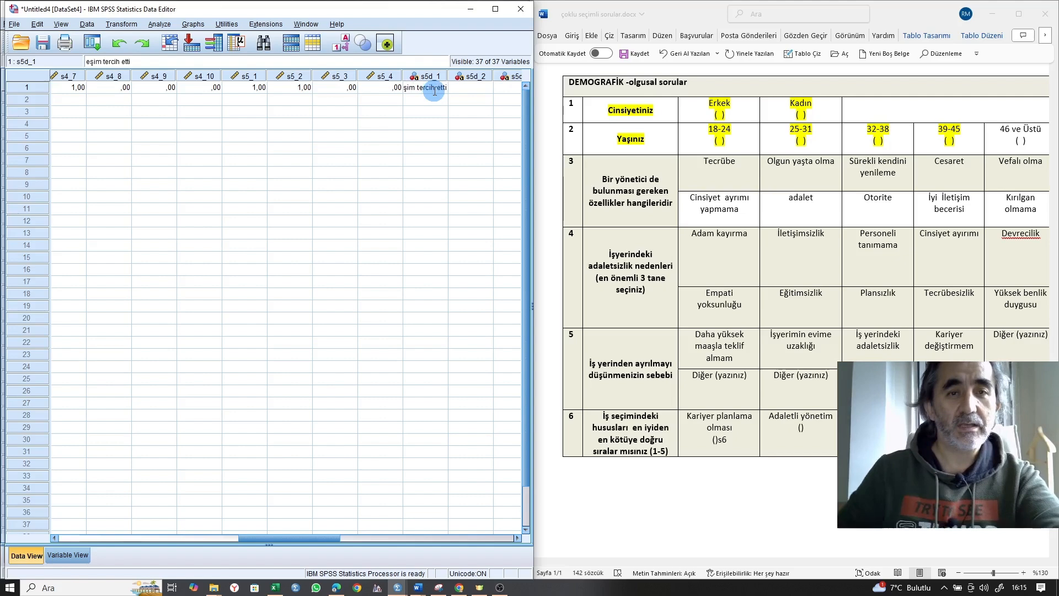
pyautogui.write('şim tercih etti')
pyautogui.click(469, 88)
pyautogui.write('patron ......')
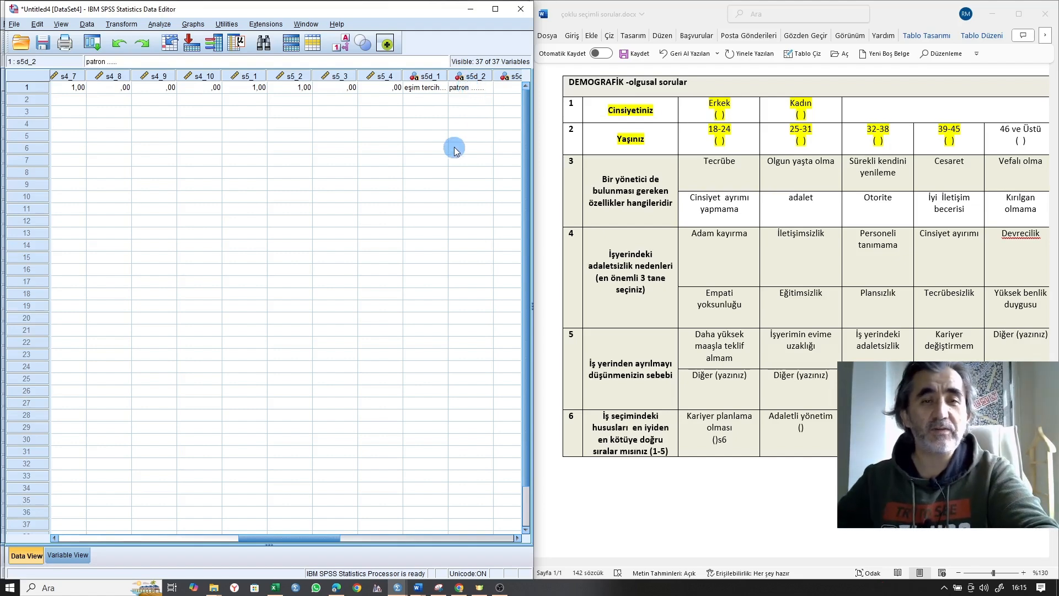
pyautogui.click(442, 160)
pyautogui.moveTo(277, 540); pyautogui.dragTo(336, 539)
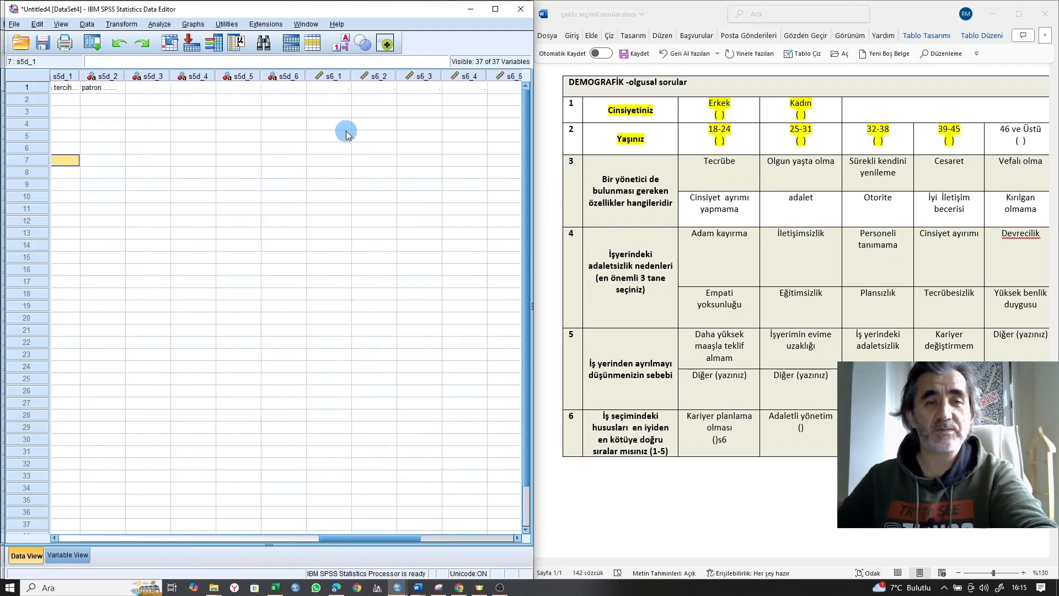
pyautogui.click(331, 88)
pyautogui.click(590, 429)
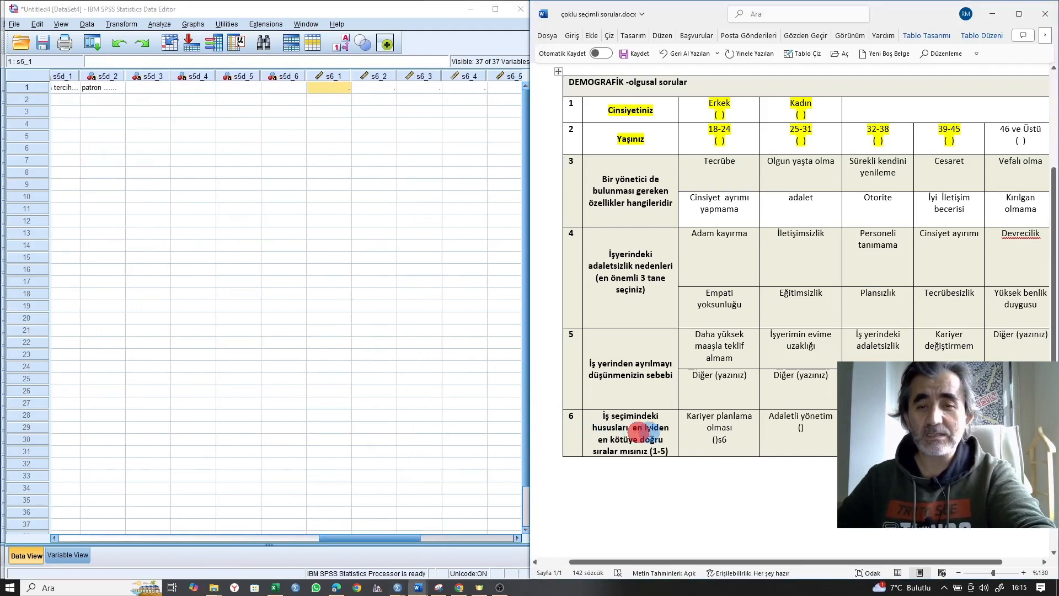
pyautogui.click(341, 90)
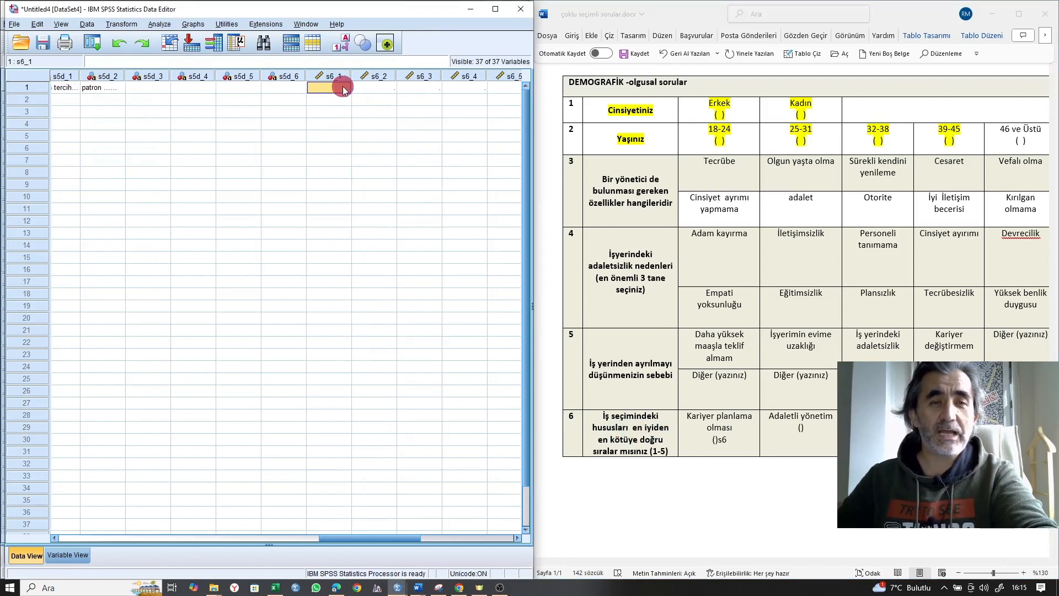
pyautogui.click(332, 100)
pyautogui.click(337, 89)
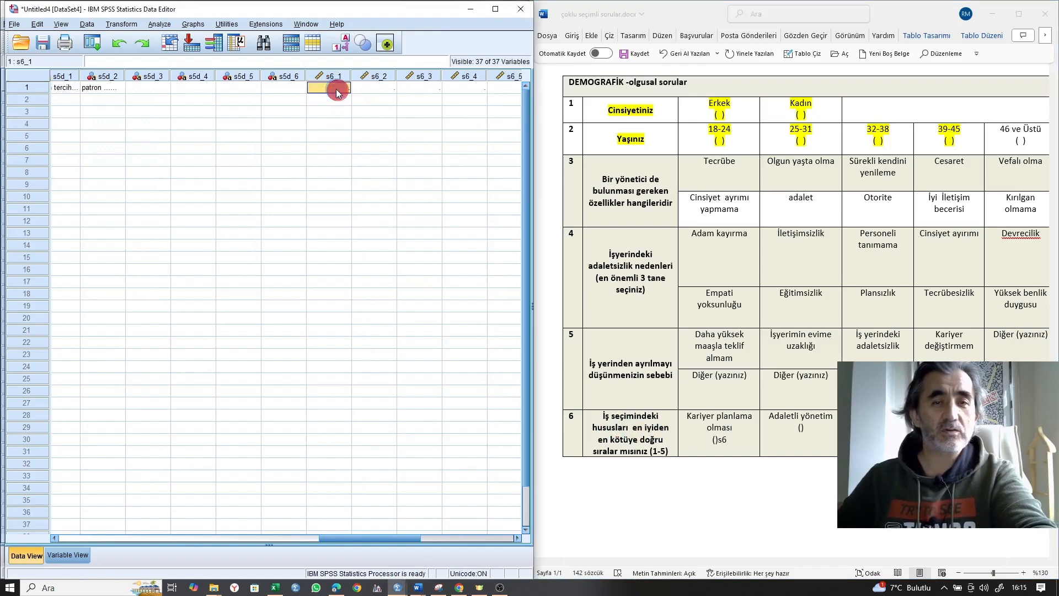
# Step: Copy the value labels of s6_1 to the ranking variables s6_2 through s6_5
pyautogui.click(68, 554)
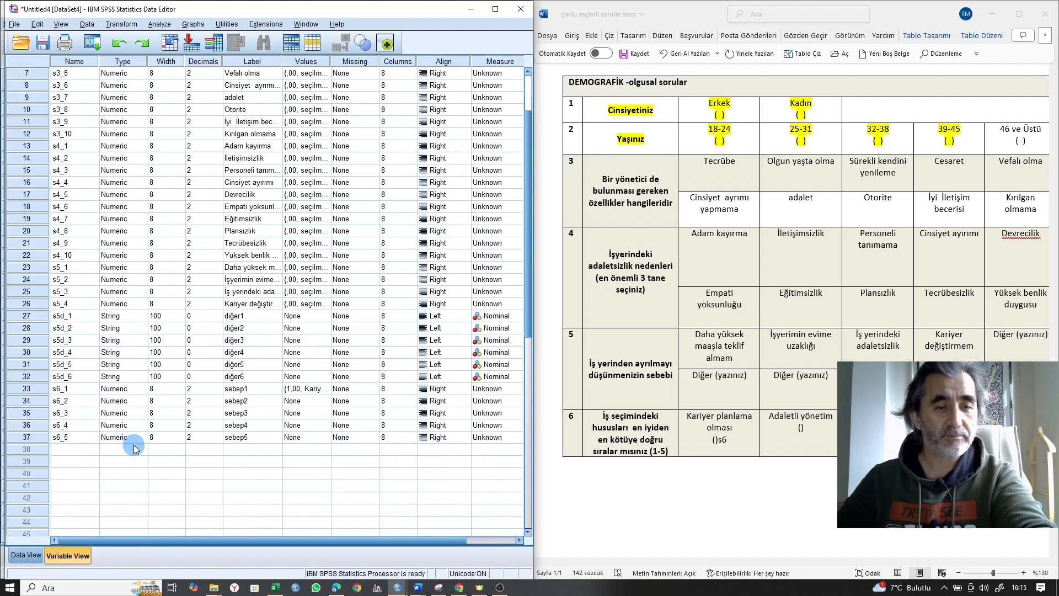
pyautogui.rightClick(308, 389)
pyautogui.click(317, 398)
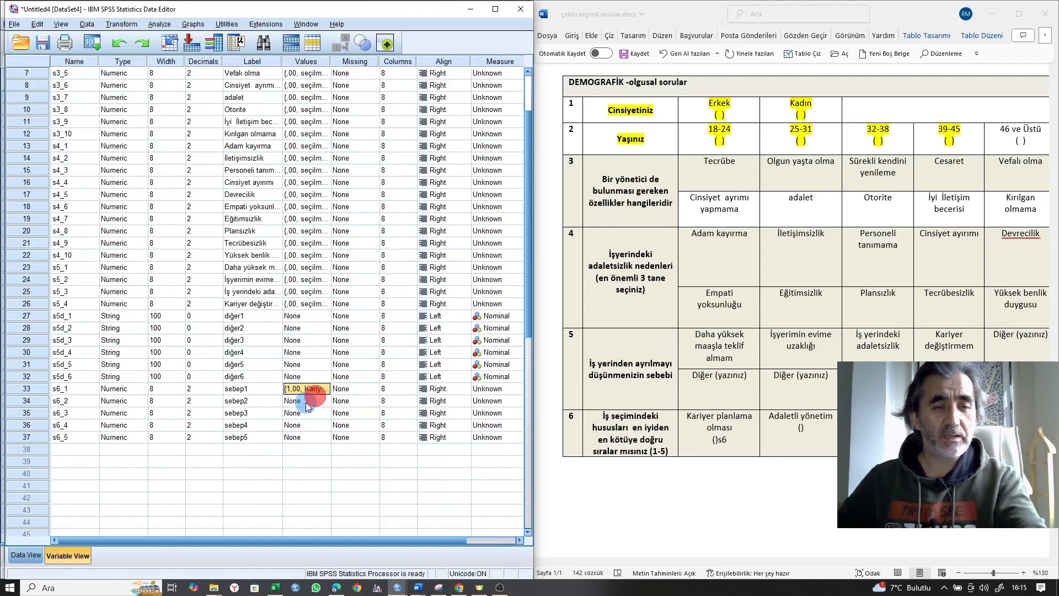
pyautogui.moveTo(307, 425); pyautogui.dragTo(306, 438)
pyautogui.hotkey('ctrl', 'v')
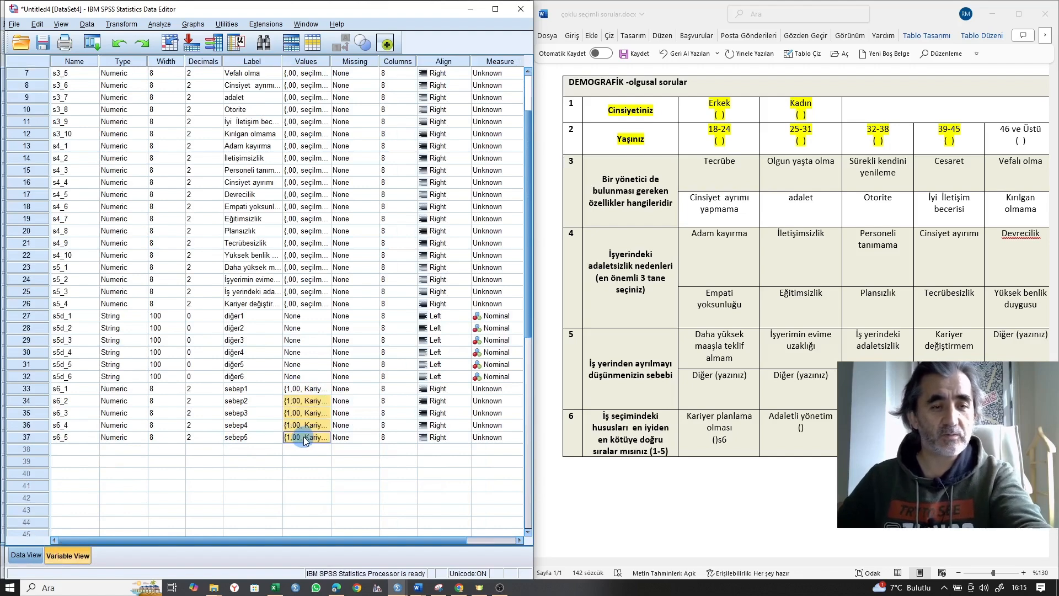
# Step: Check the first case's s6_1 cell and review the value labels defined for s6_1
pyautogui.click(31, 556)
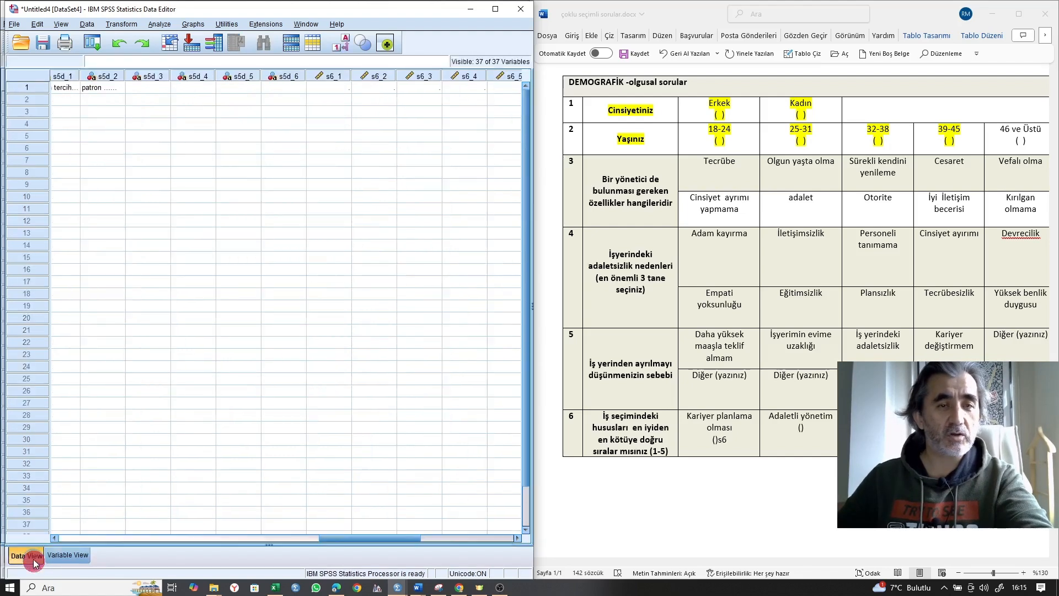
pyautogui.click(342, 88)
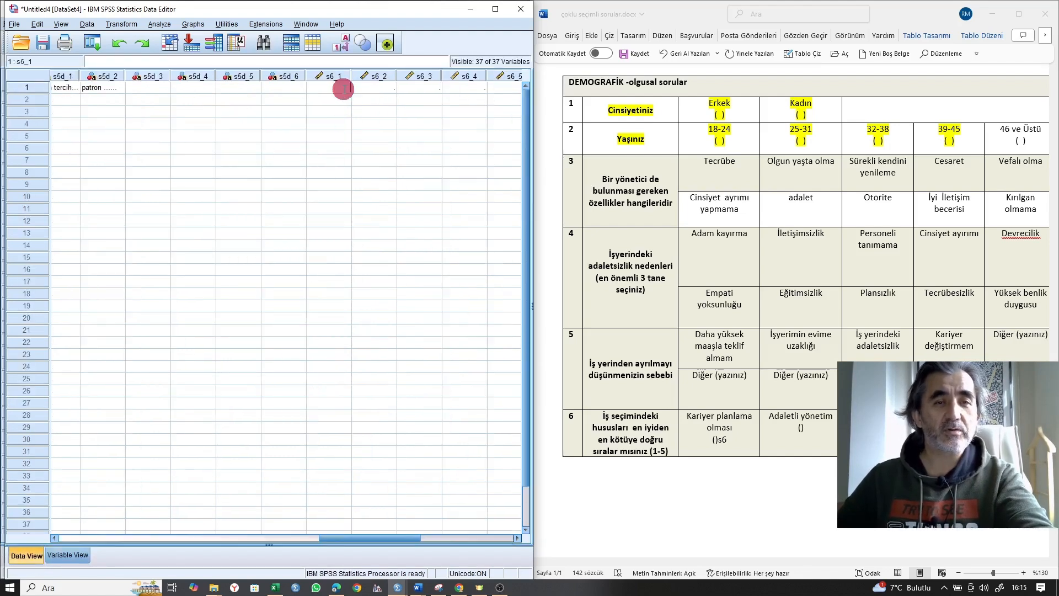
pyautogui.click(338, 91)
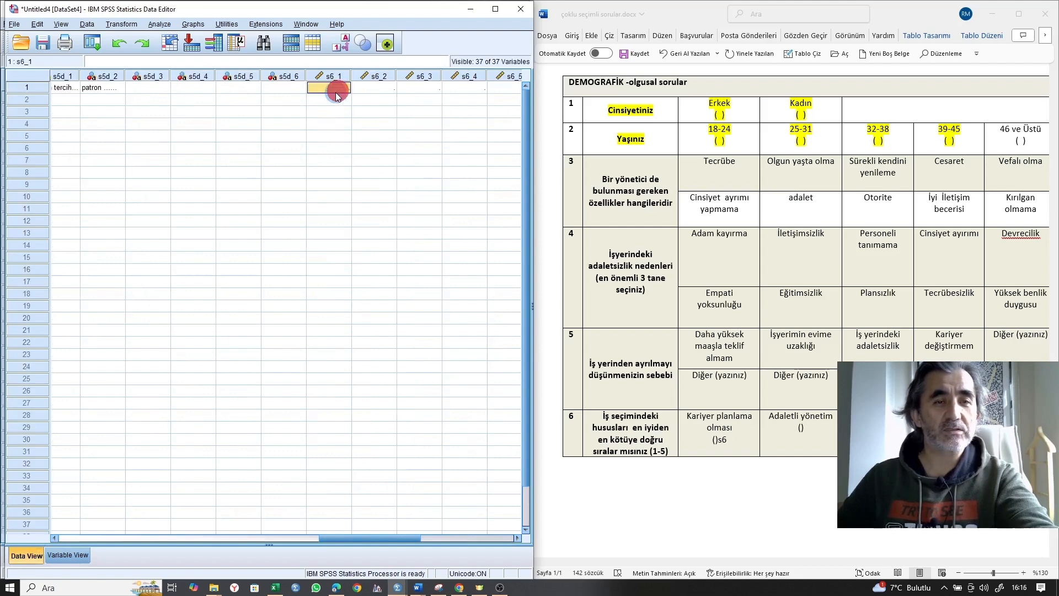
pyautogui.click(65, 556)
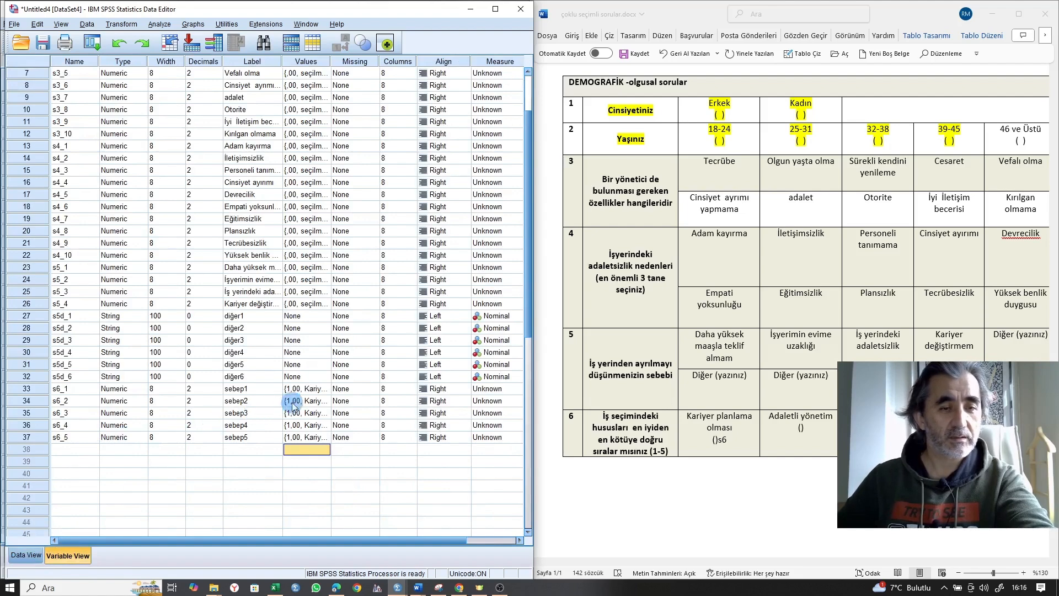
pyautogui.click(311, 389)
pyautogui.click(326, 389)
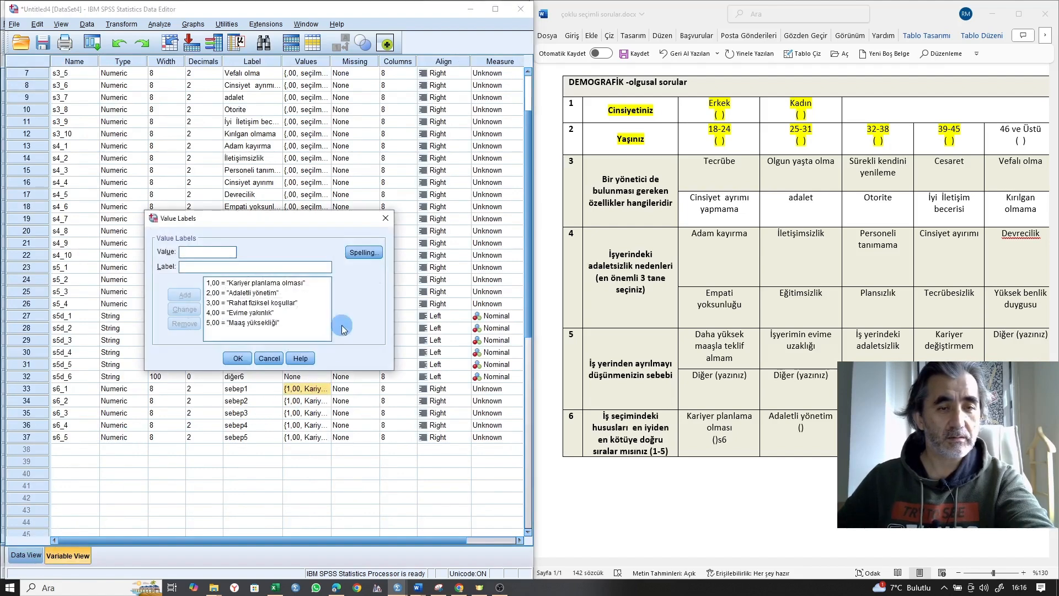
pyautogui.click(386, 219)
# Step: Save the dataset in the SPSS_sosyal folder as "çoklu soru.sav"
pyautogui.click(44, 44)
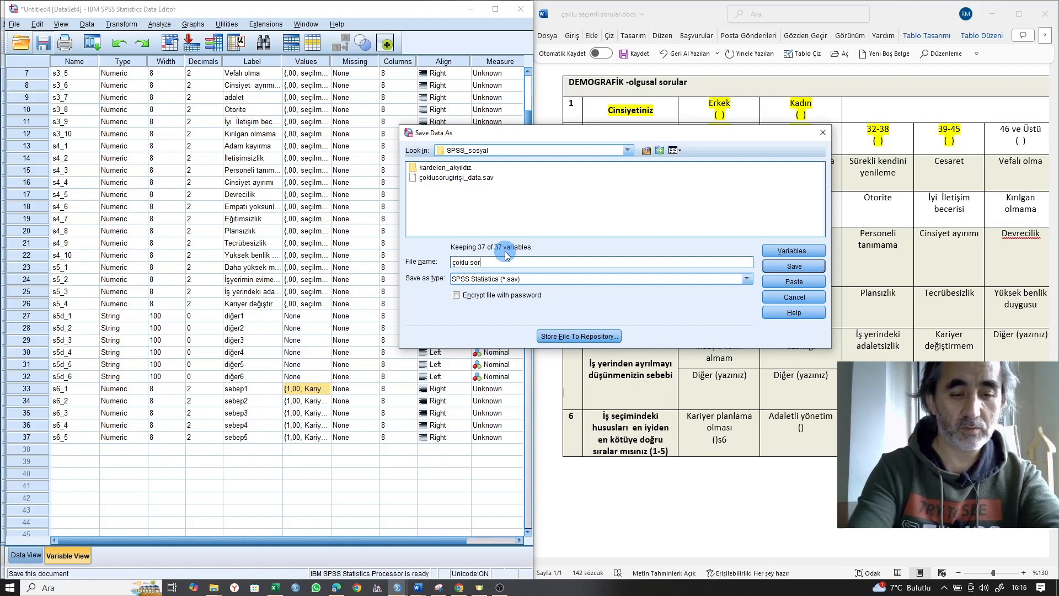
pyautogui.press('Return')
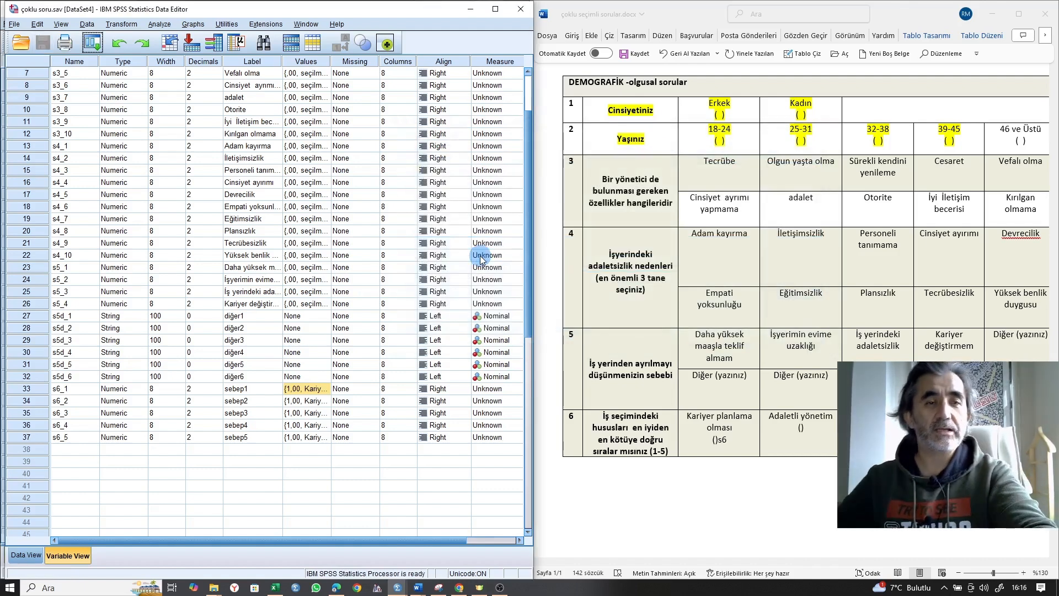
# Step: Display value labels in the data and set the first case's s6_1 to "Adaletli yönetim" and s6_2 to "Rahat fiziksel koşullar"
pyautogui.click(28, 556)
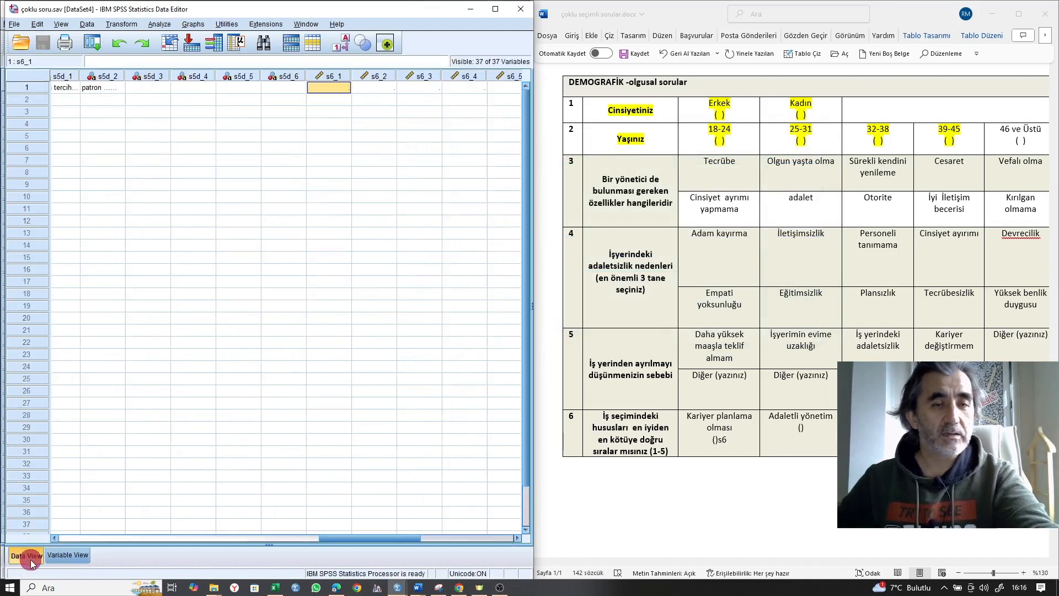
pyautogui.click(340, 49)
pyautogui.click(345, 87)
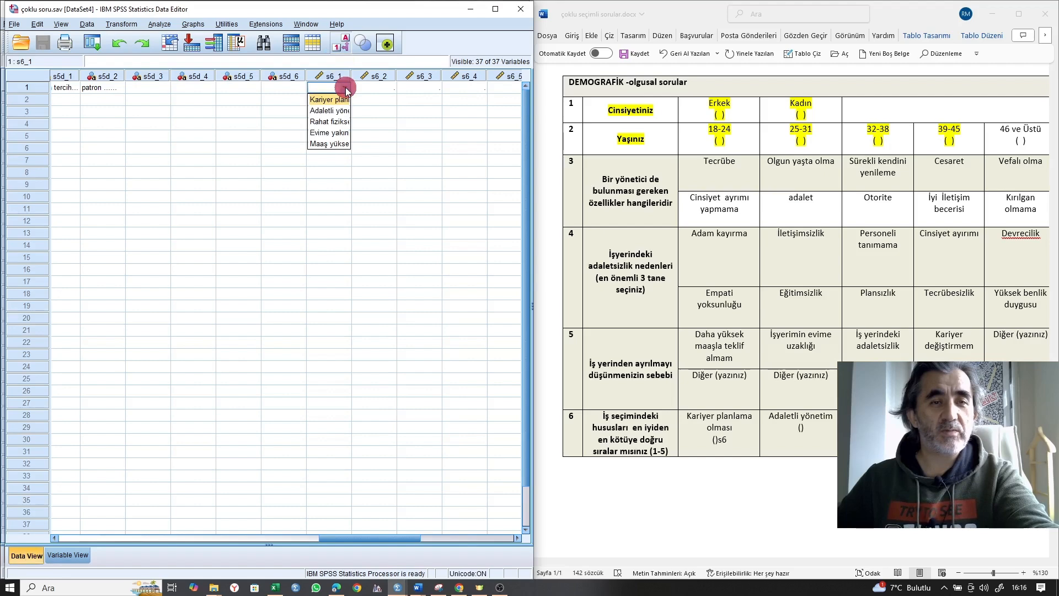
pyautogui.click(339, 109)
pyautogui.click(391, 90)
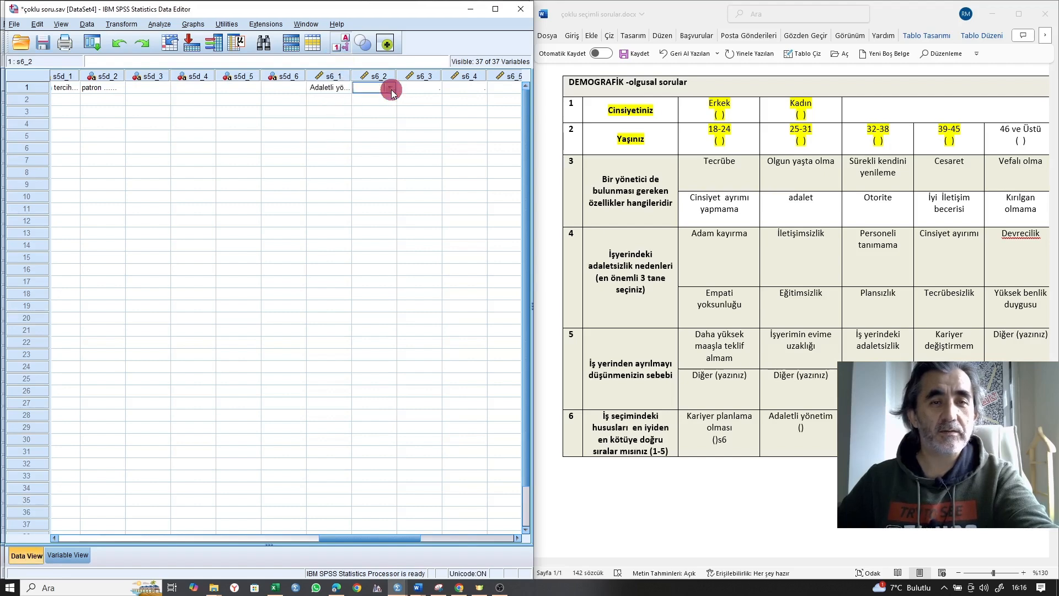
pyautogui.click(369, 120)
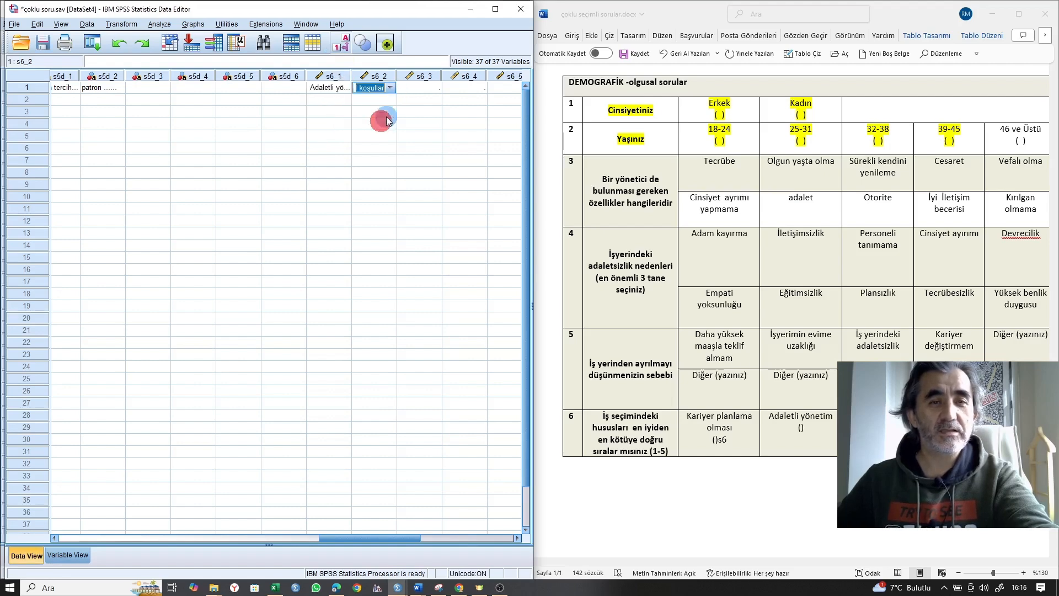
# Step: Set the first case's s6_3 to "Maaş yüksekliği" and s6_4 to "Kariyer planlama olması"
pyautogui.click(433, 90)
pyautogui.click(433, 89)
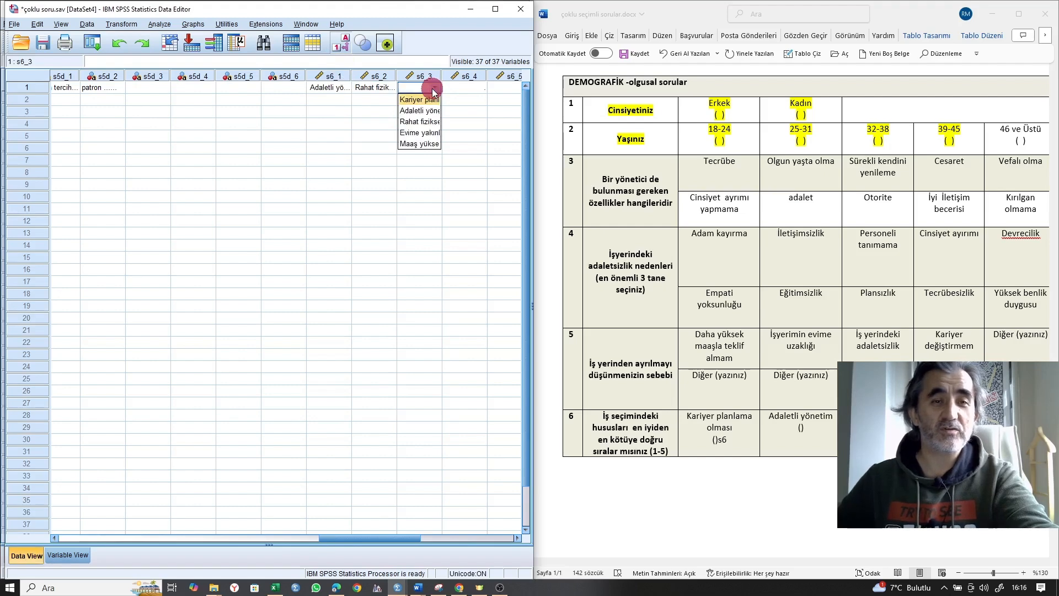
pyautogui.click(415, 142)
pyautogui.click(467, 88)
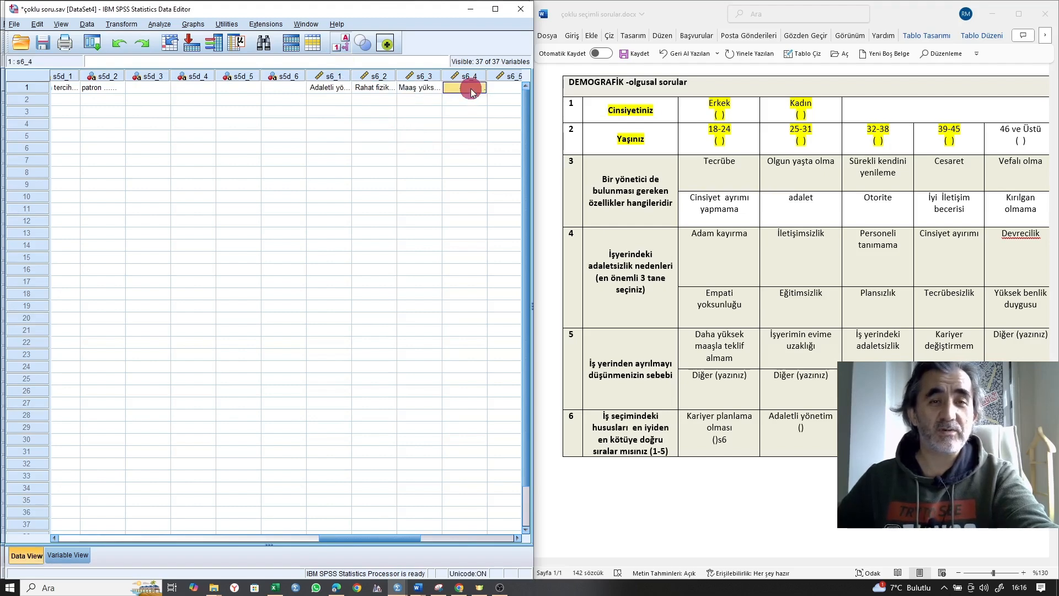
pyautogui.click(480, 87)
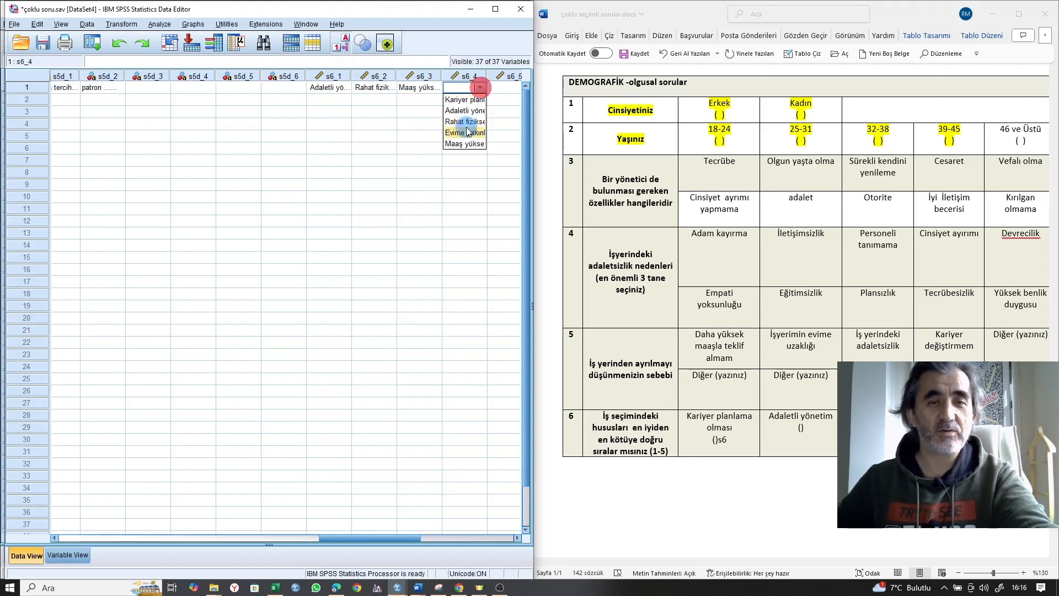
pyautogui.click(464, 99)
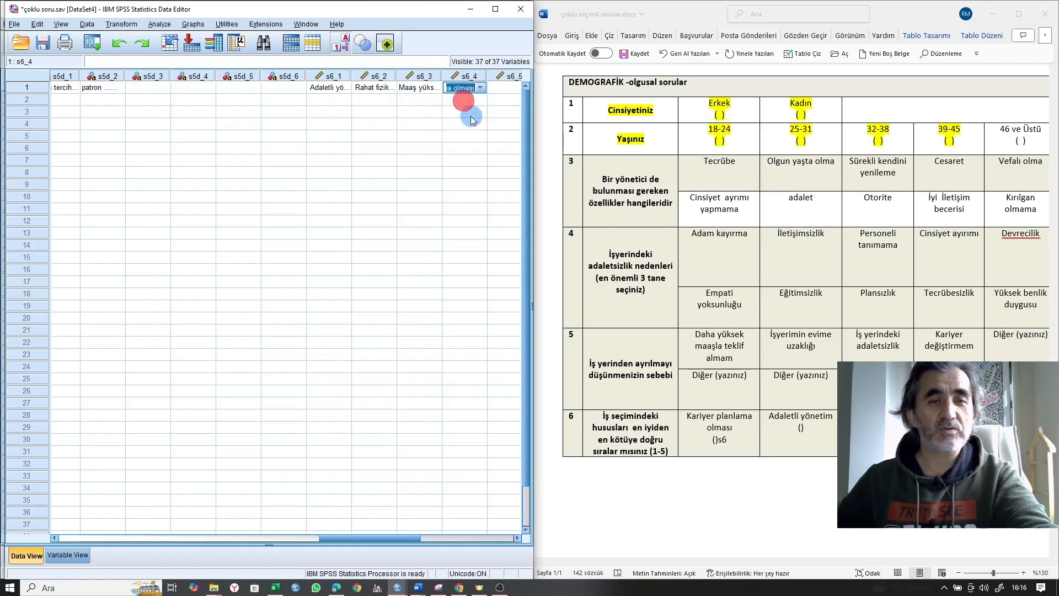
pyautogui.click(503, 88)
pyautogui.click(504, 100)
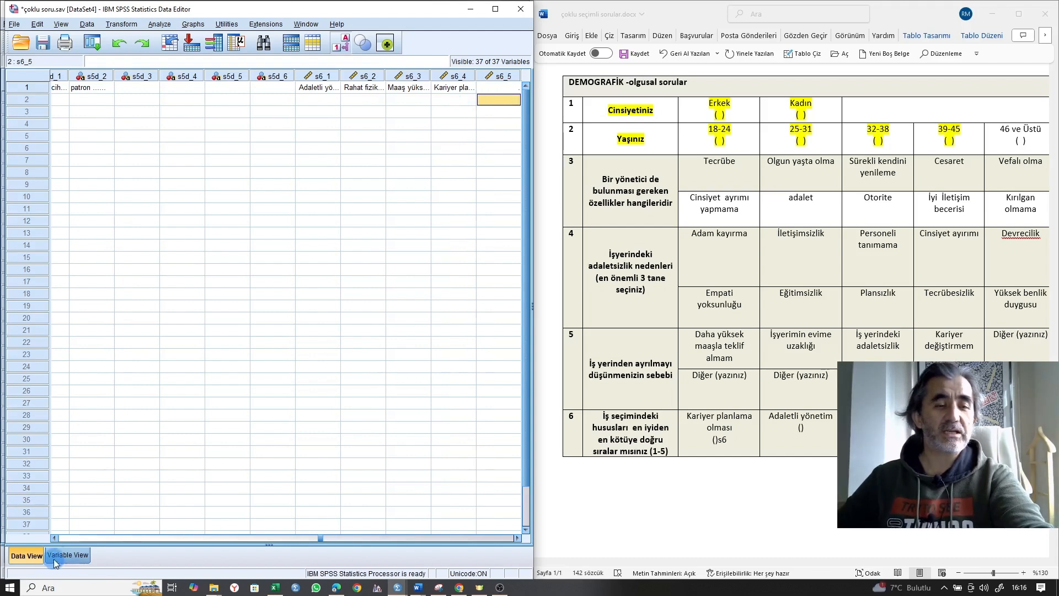
pyautogui.moveTo(320, 538); pyautogui.dragTo(44, 511)
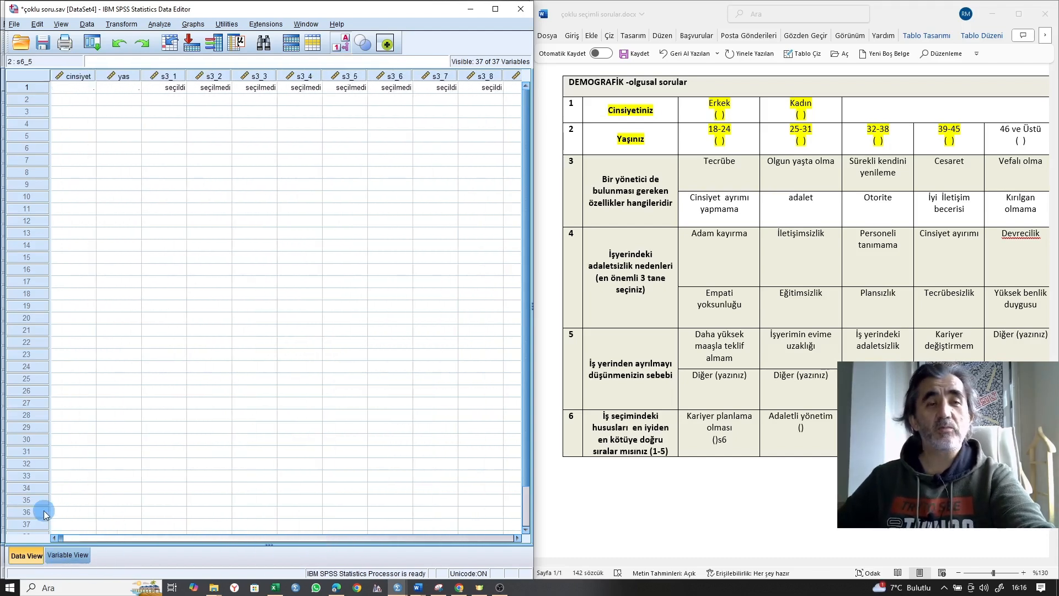